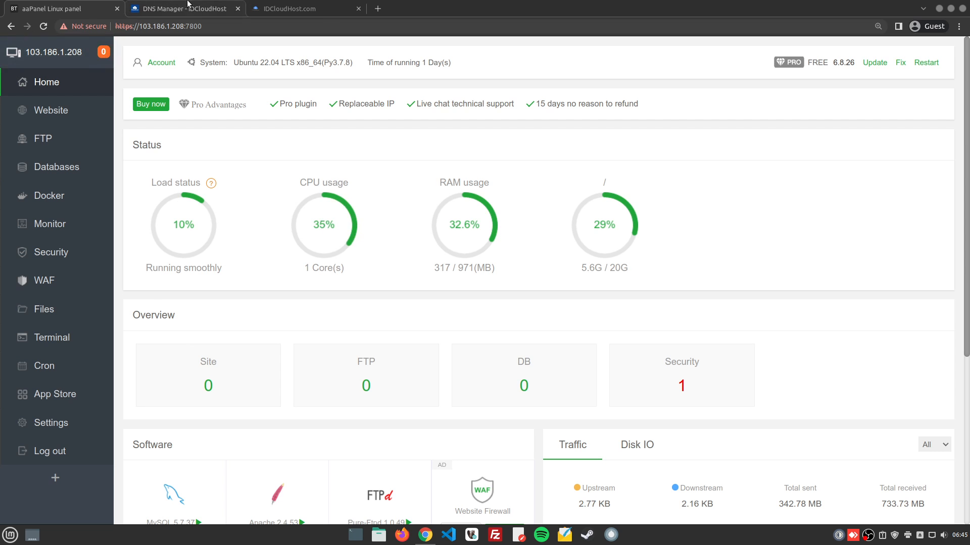
Step: Check the DNS Manager and cloud console pages, then open idcloudhost.com in a new browser tab
left_click(206, 5)
left_click(286, 7)
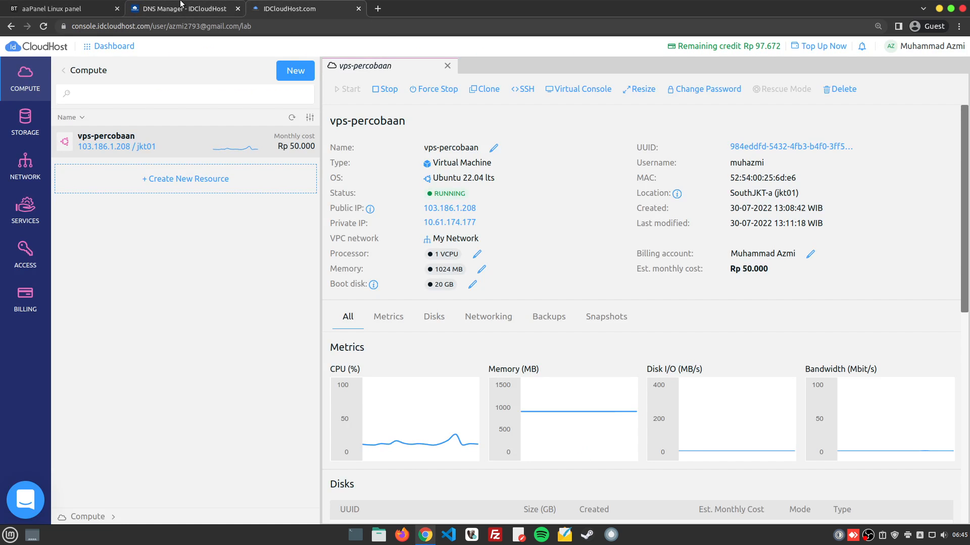
key("ctrl+Tab")
left_click(378, 5)
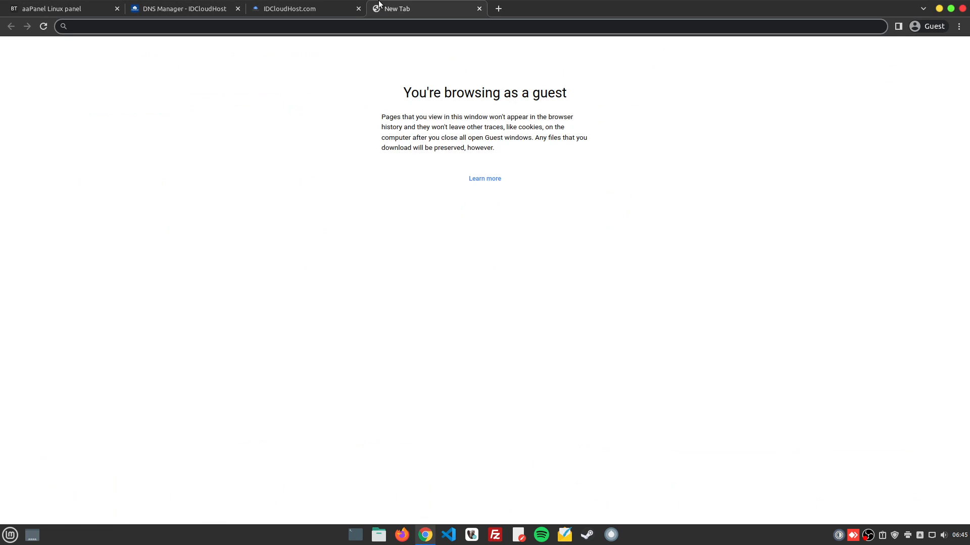
type("idcloudhost.c")
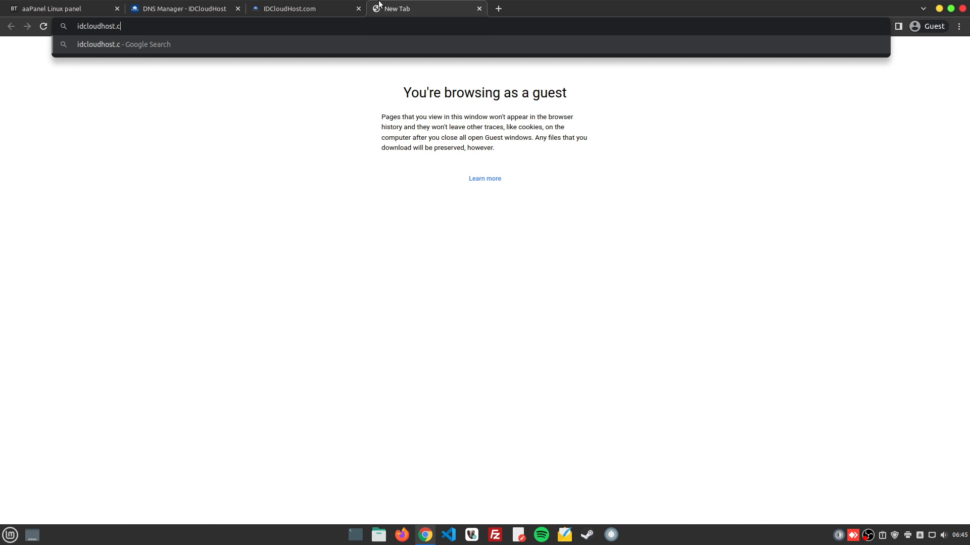
type("om")
key("Return")
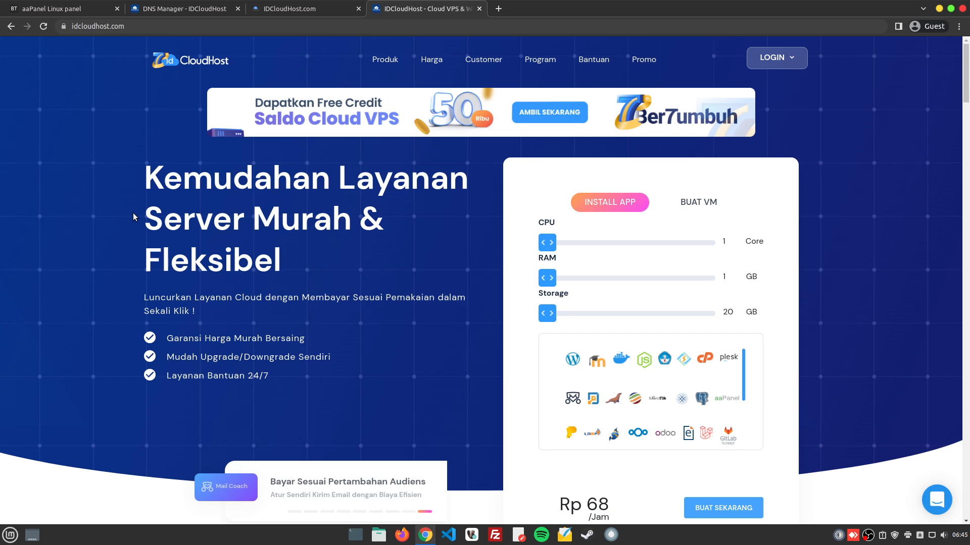
Step: Try a 2-core CPU in the server price calculator, return it to 1 core, and read the hourly and monthly price
left_click_drag(558, 245, 586, 242)
scroll(574, 343, "down", 2)
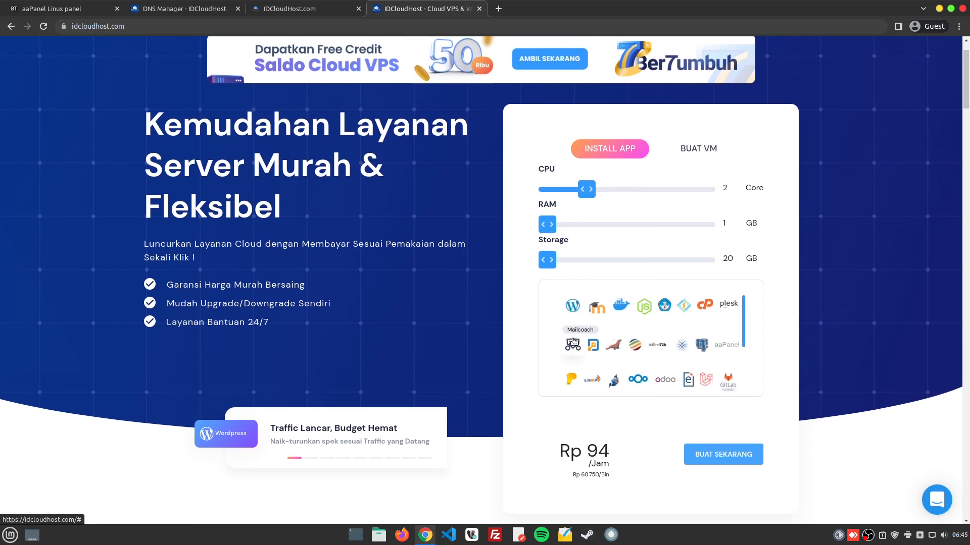
left_click_drag(589, 194, 546, 188)
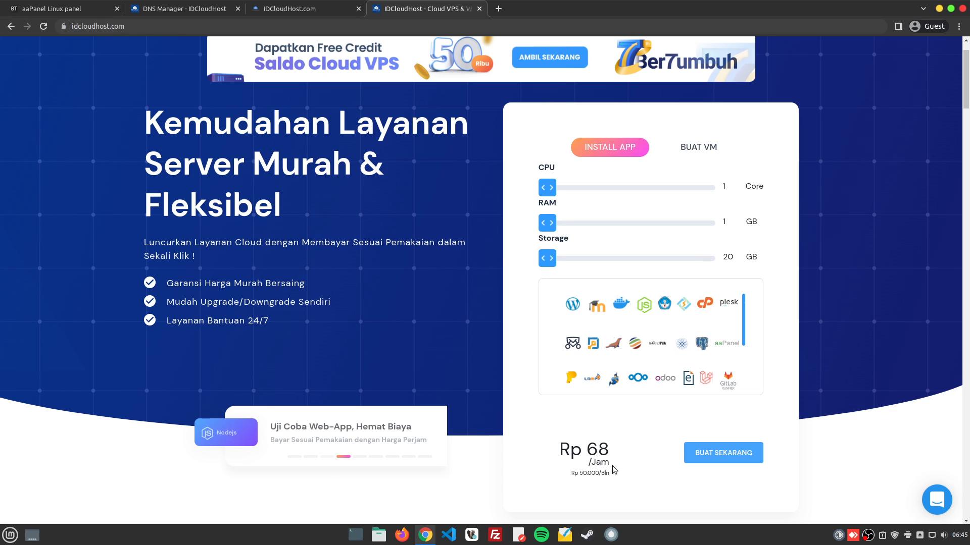
left_click_drag(612, 465, 558, 441)
left_click(628, 457)
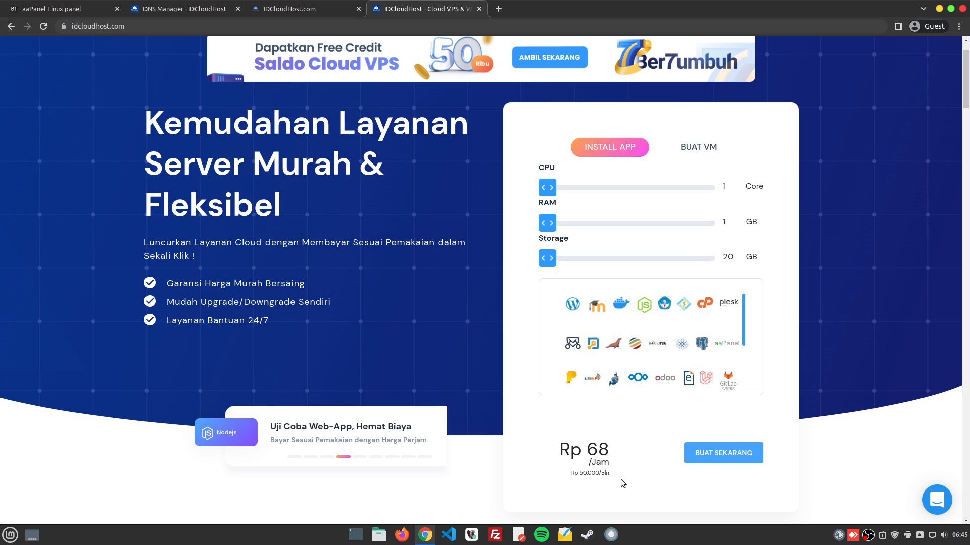
left_click_drag(618, 472, 568, 474)
left_click(629, 470)
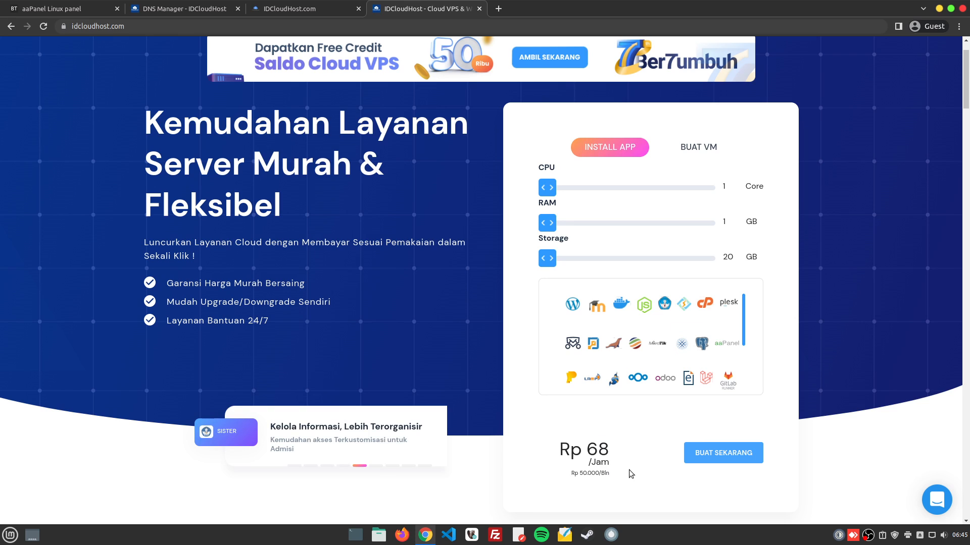
Step: Review the available resize plans for the vps-percobaan virtual machine in the cloud console and close them without resizing
left_click(288, 9)
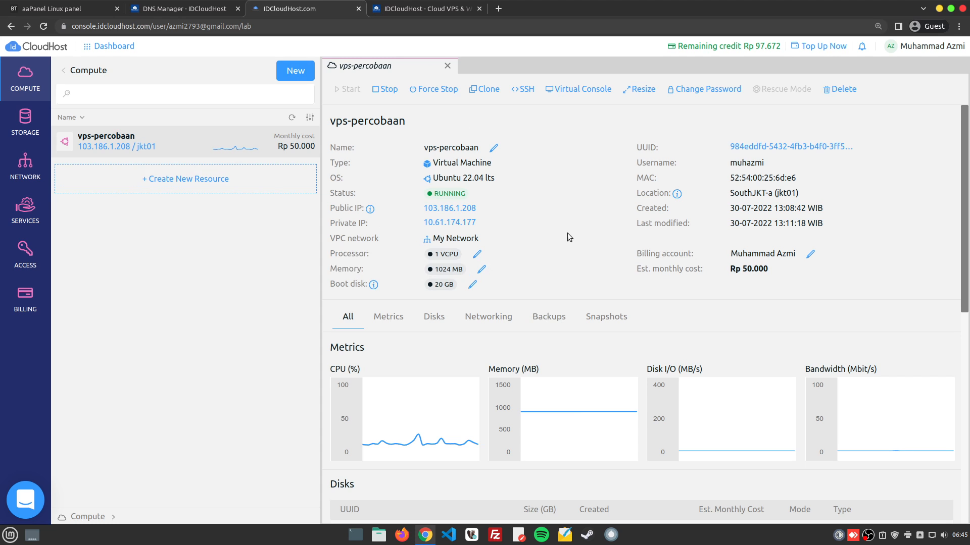
left_click(475, 254)
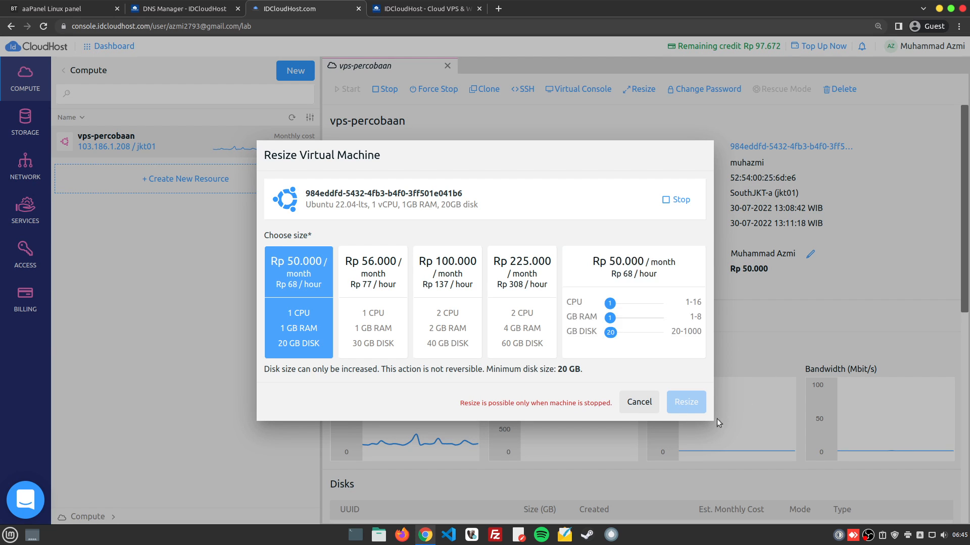
left_click(639, 403)
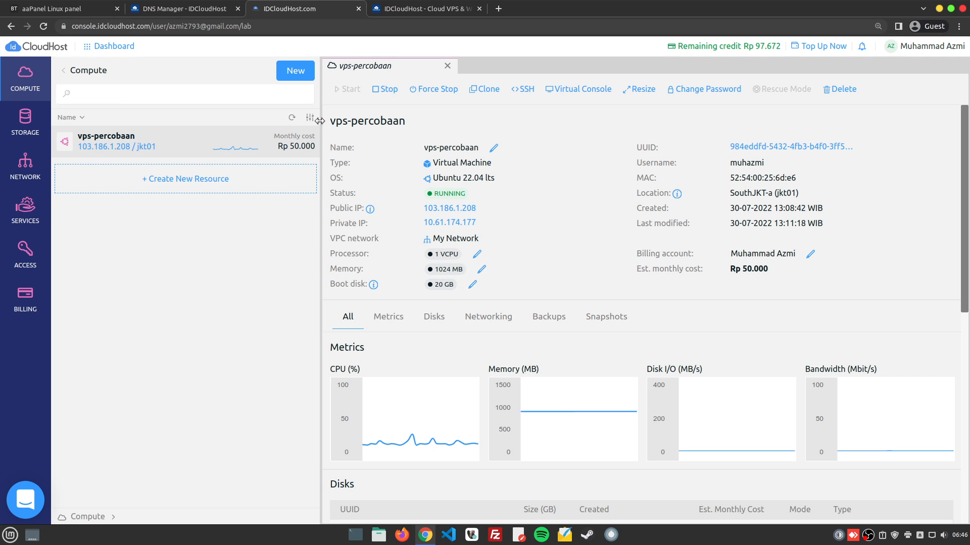
Step: Review the aaPanel message list of software installations, close it, and inspect the CPU usage details
left_click(76, 4)
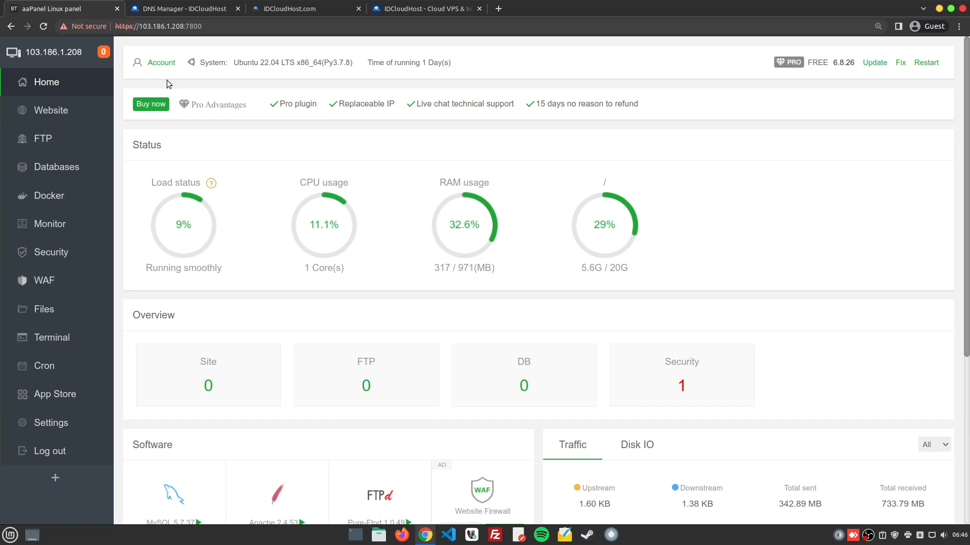
left_click(103, 52)
left_click(343, 161)
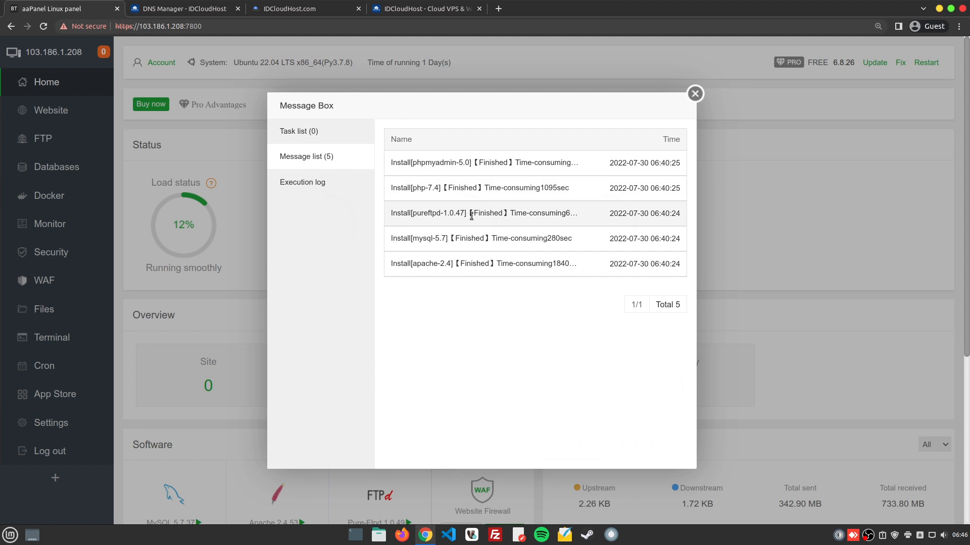
left_click(695, 93)
mouse_move(304, 201)
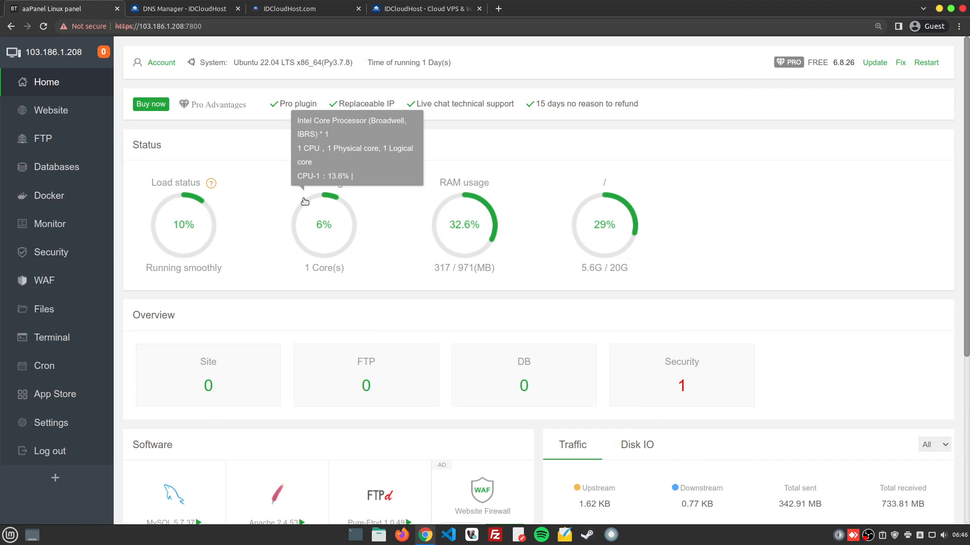
Step: Open muhazmi.my.id in a new browser tab and place that tab directly after the aaPanel tab
left_click(498, 8)
type("muhazmi.my.id")
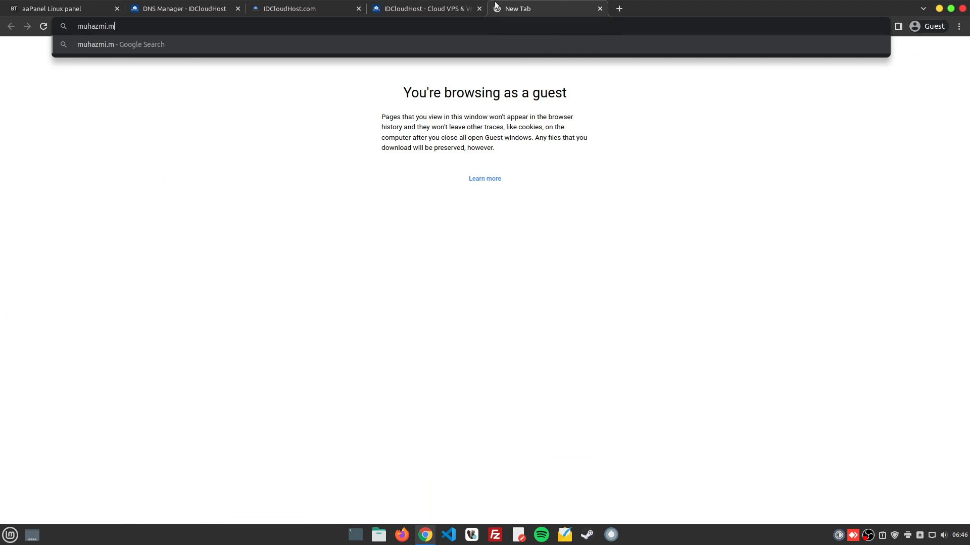
key("Return")
left_click_drag(495, 6, 172, 8)
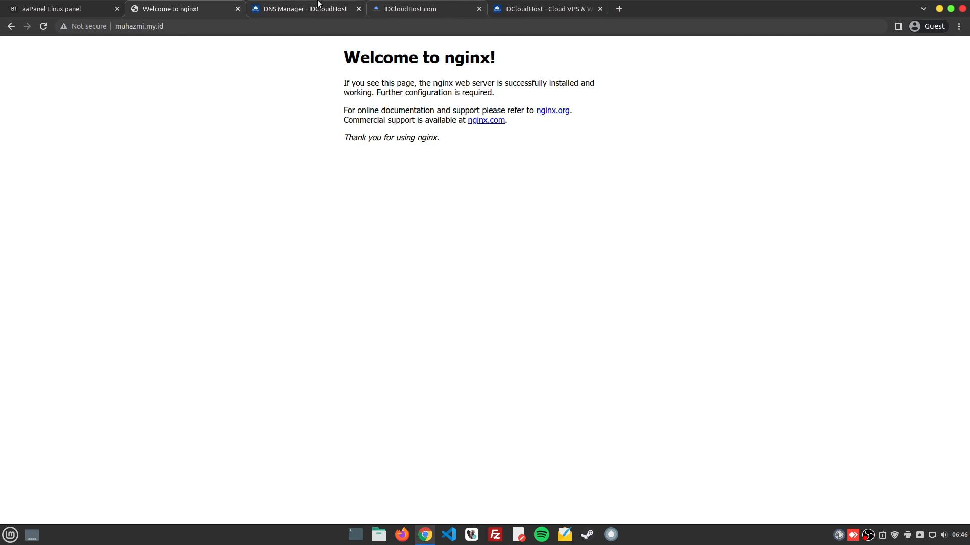
Step: Copy the IP address from the @ A record of the muhazmi.my.id zone in DNS Manager
left_click(394, 4)
left_click(292, 4)
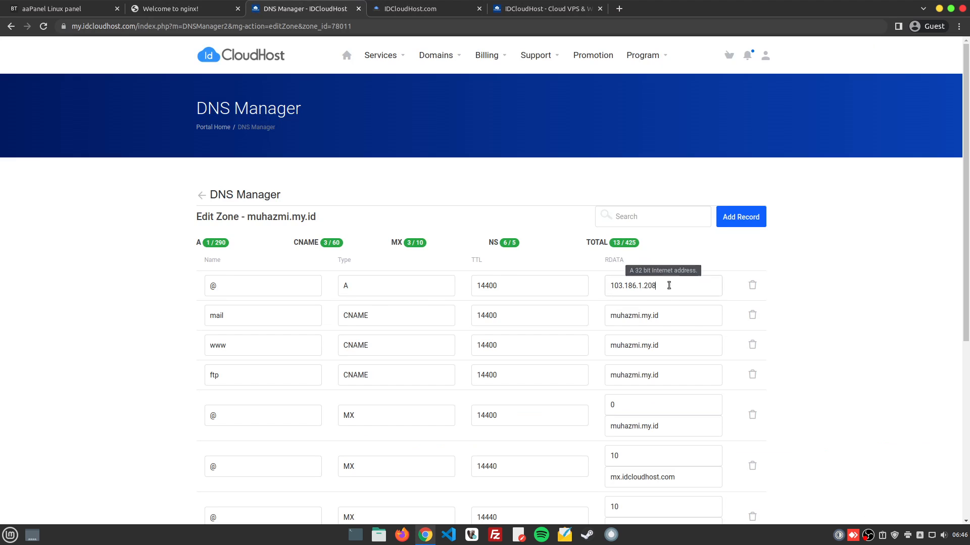
double_click(641, 285)
left_click(641, 285)
left_click_drag(679, 286, 589, 286)
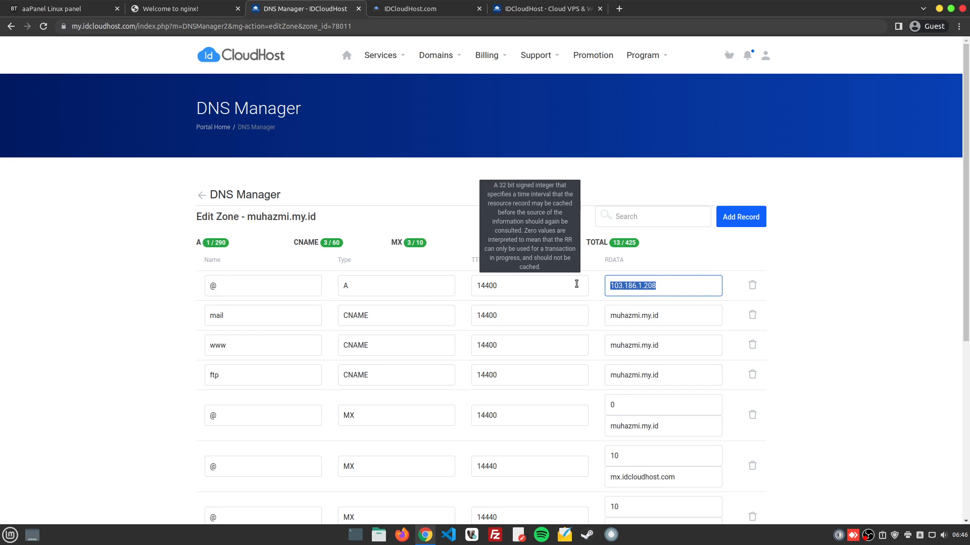
left_click(639, 289)
key("ctrl+plus")
key("ctrl+plus")
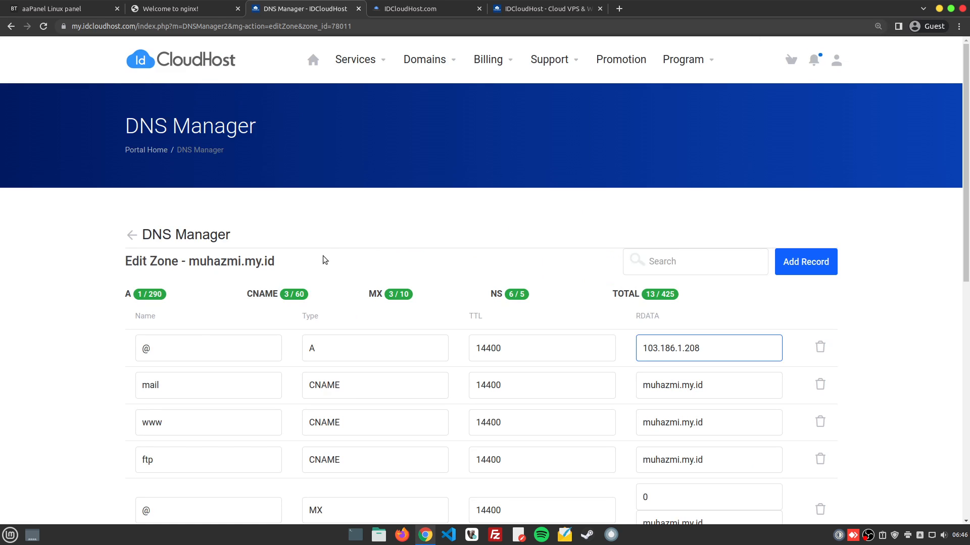
left_click_drag(720, 347, 595, 347)
key("ctrl+c")
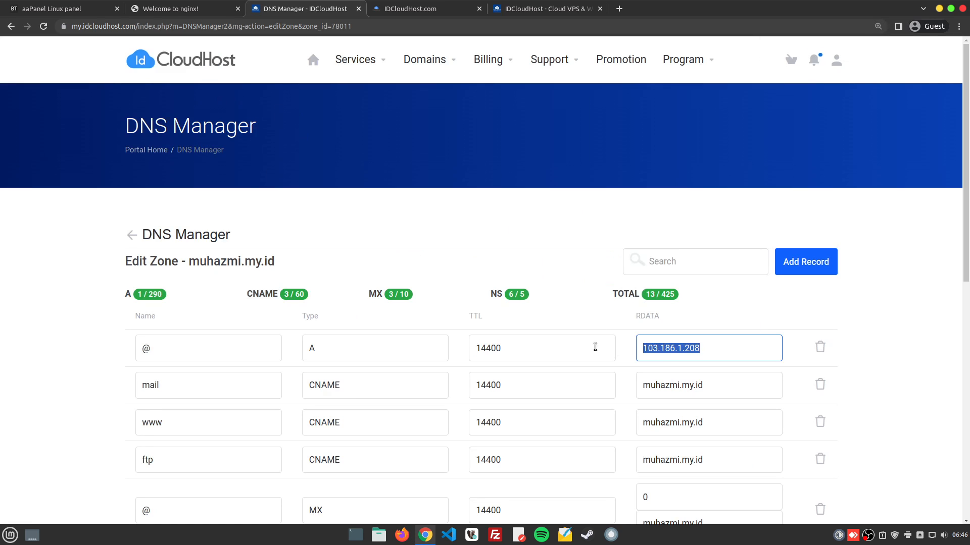
Step: Check the public IP of vps-percobaan and set the @ A record's RDATA to 103.186.1.208 in DNS Manager
left_click(409, 8)
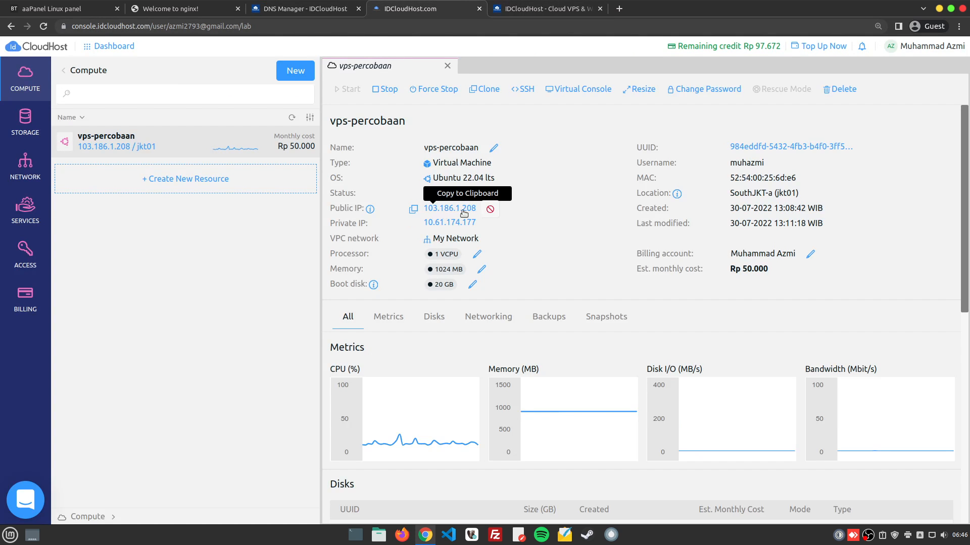
left_click(323, 9)
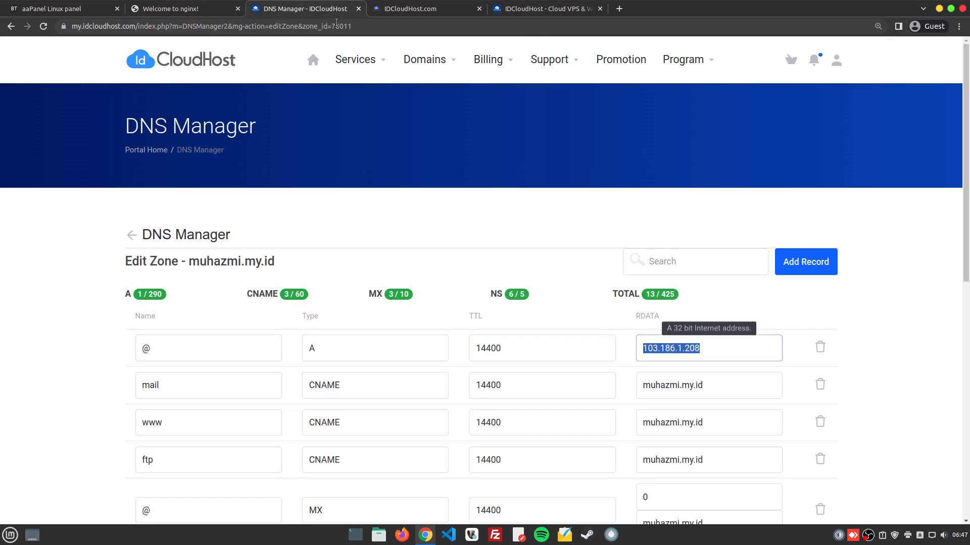
left_click(717, 349)
left_click_drag(716, 348, 632, 348)
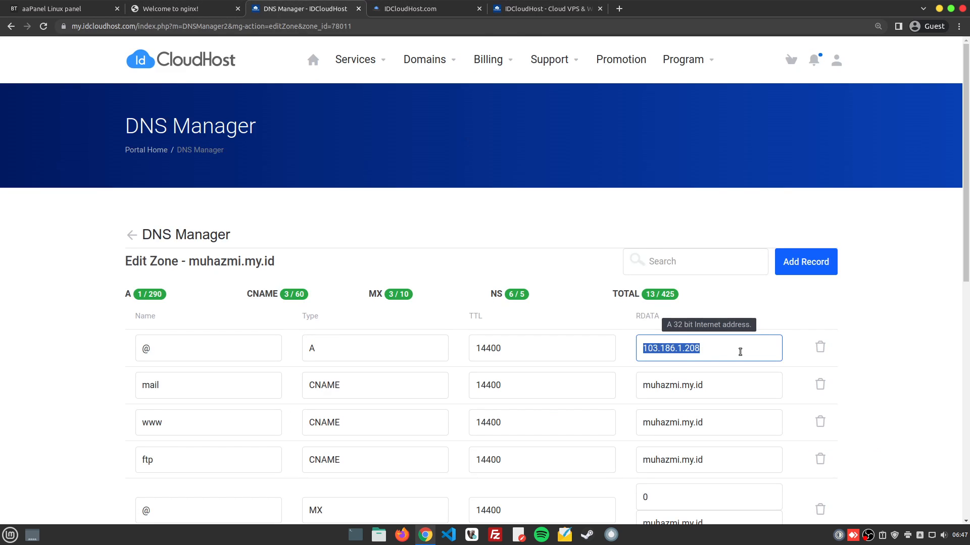
key("ctrl+v")
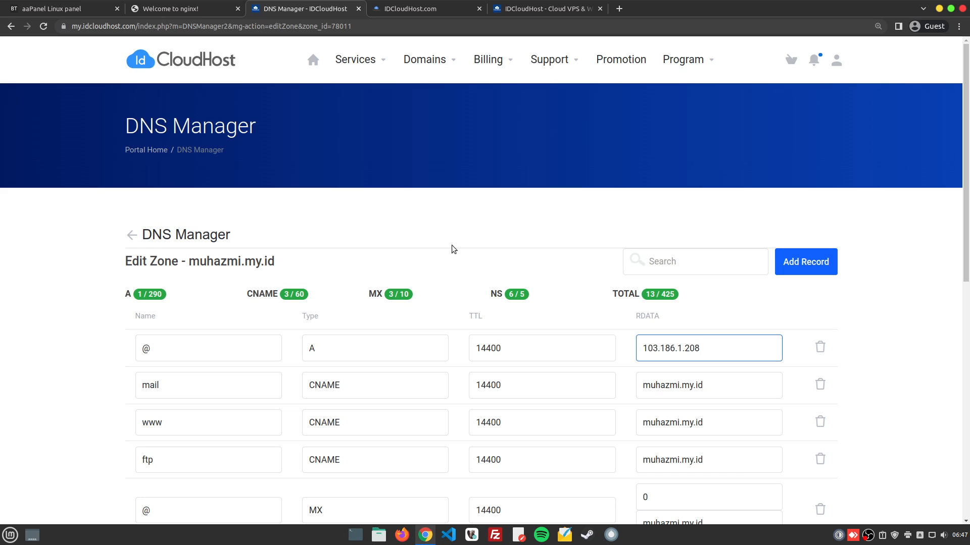
Step: Read the default web server page served at muhazmi.my.id
left_click(182, 8)
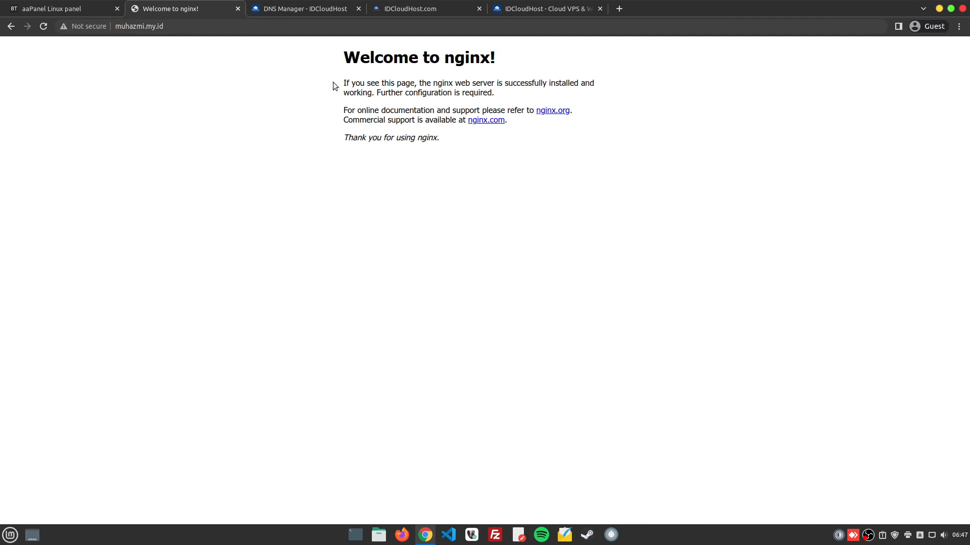
left_click_drag(336, 56, 569, 143)
left_click(569, 143)
Step: Show aaPanel's website list and check which PHP projects exist
left_click(64, 6)
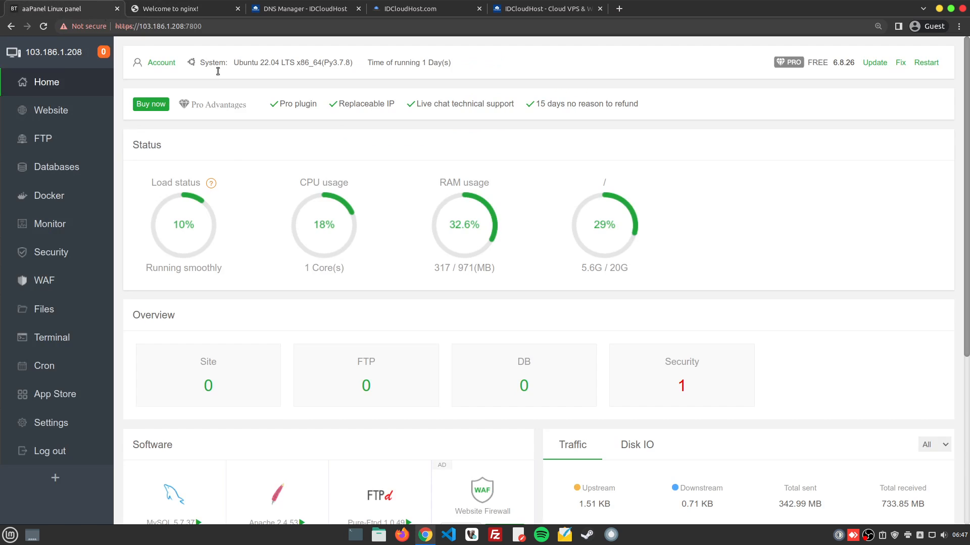
left_click(72, 120)
left_click_drag(467, 160, 594, 160)
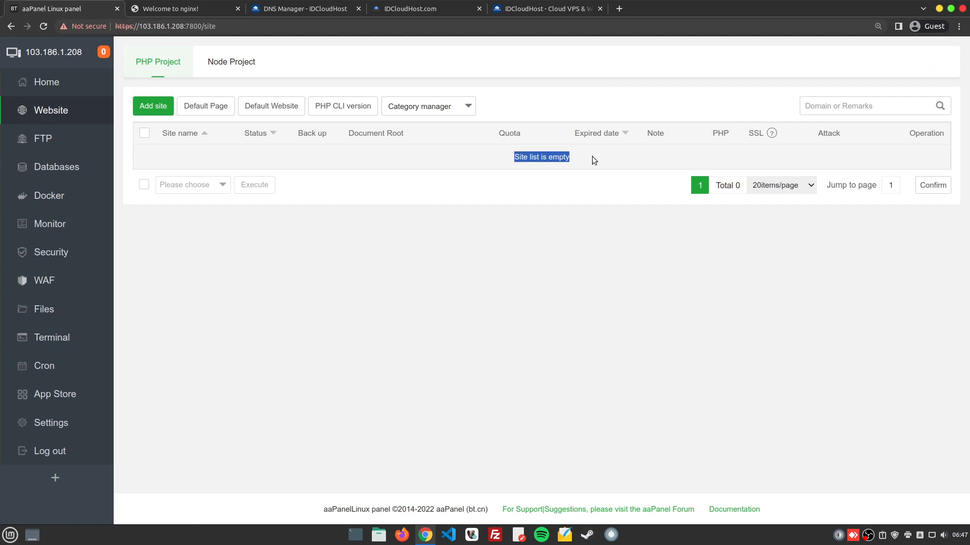
left_click(593, 160)
Step: Copy the muhazmi.my.id address from its open browser page
left_click(196, 5)
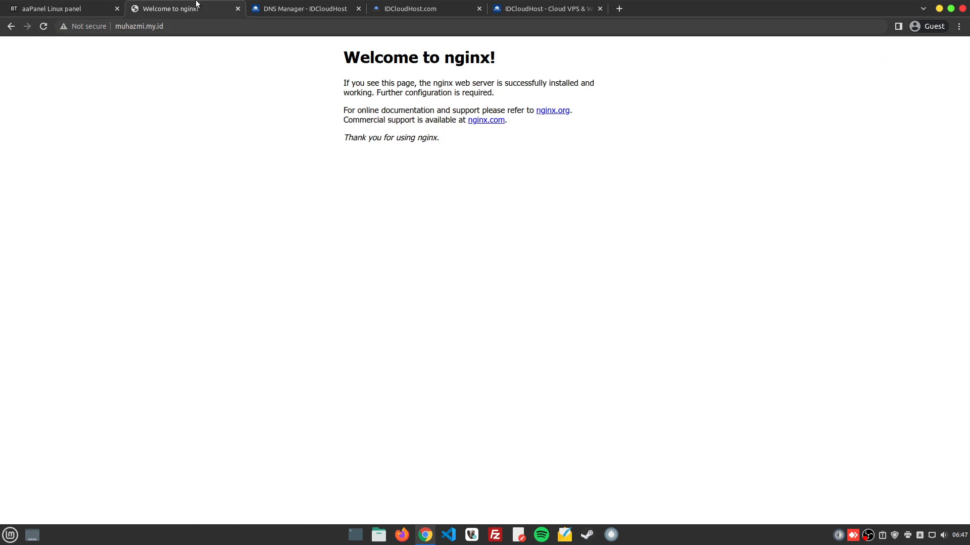
left_click(182, 28)
key("ctrl+c")
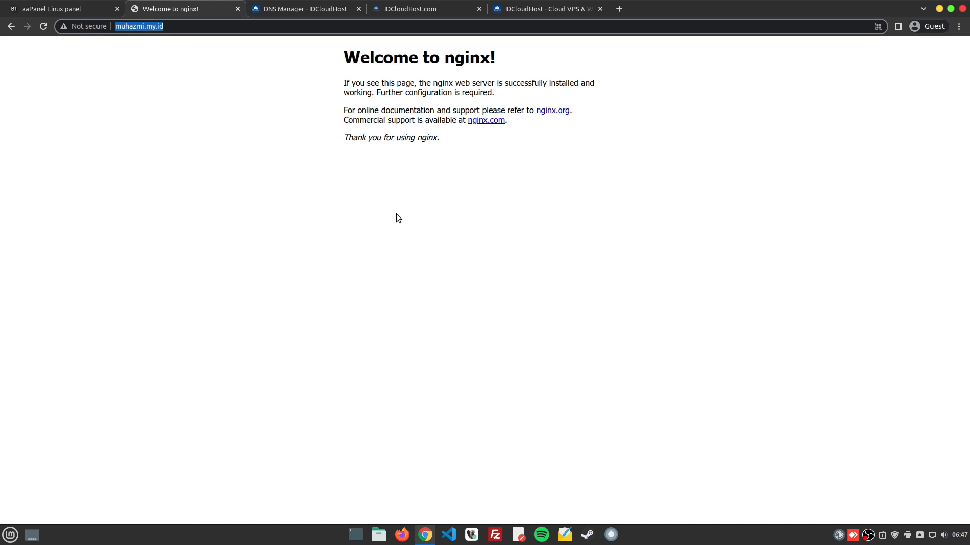
left_click(270, 138)
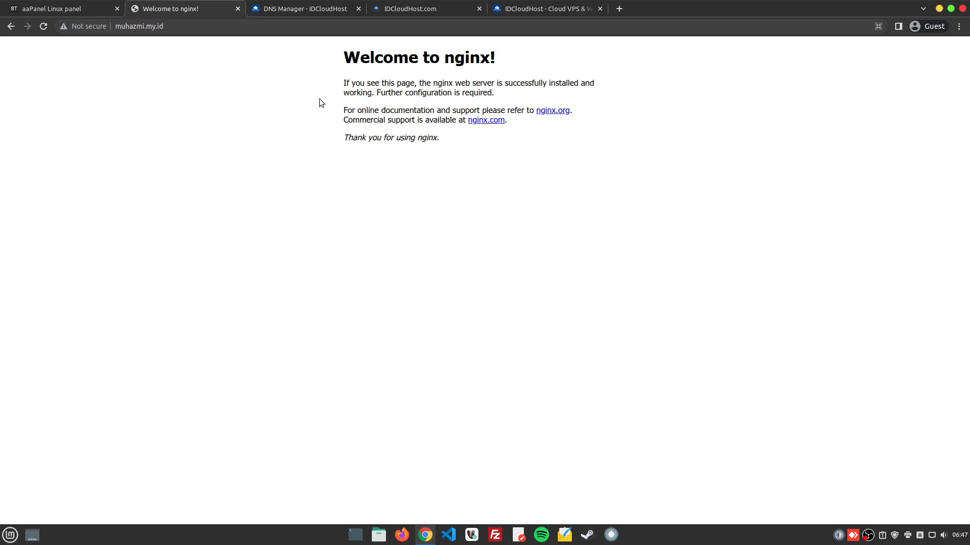
left_click(68, 6)
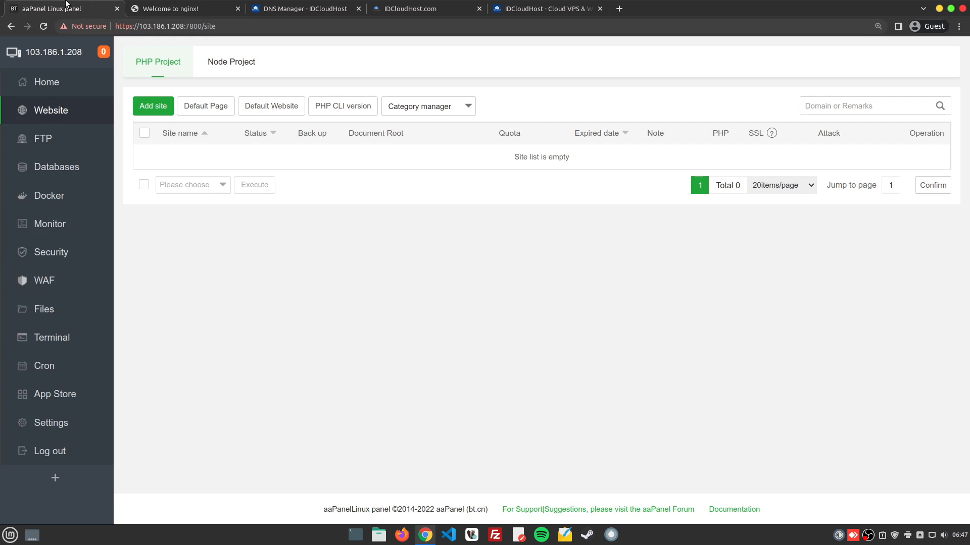
left_click(161, 106)
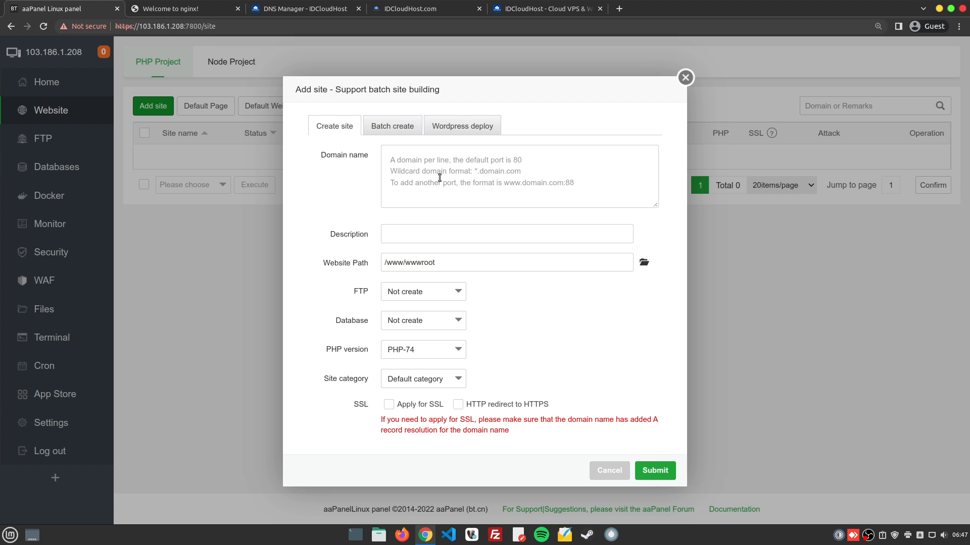
left_click(172, 8)
left_click(167, 26)
left_click(100, 6)
left_click(417, 171)
key("ctrl+v")
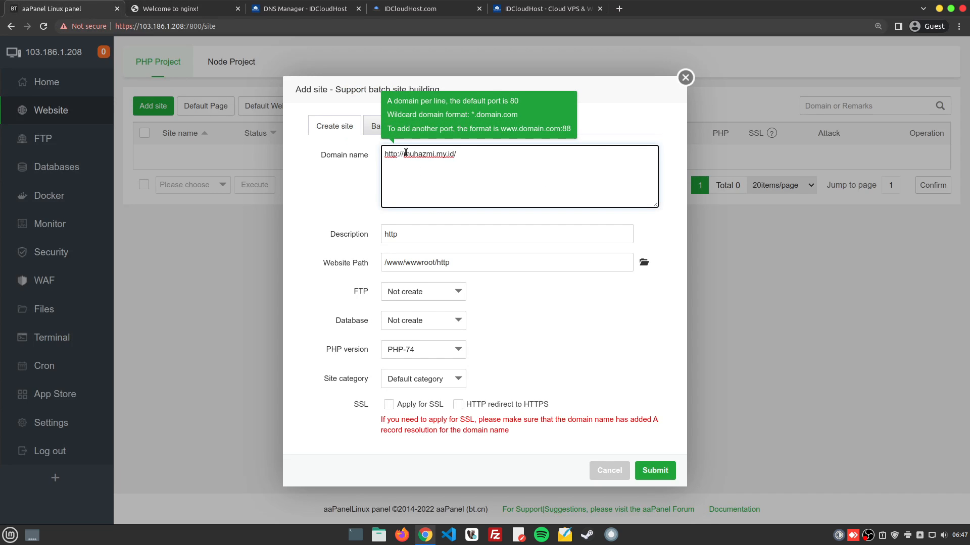
left_click_drag(406, 152, 385, 153)
key("BackSpace")
left_click(469, 154)
key("BackSpace")
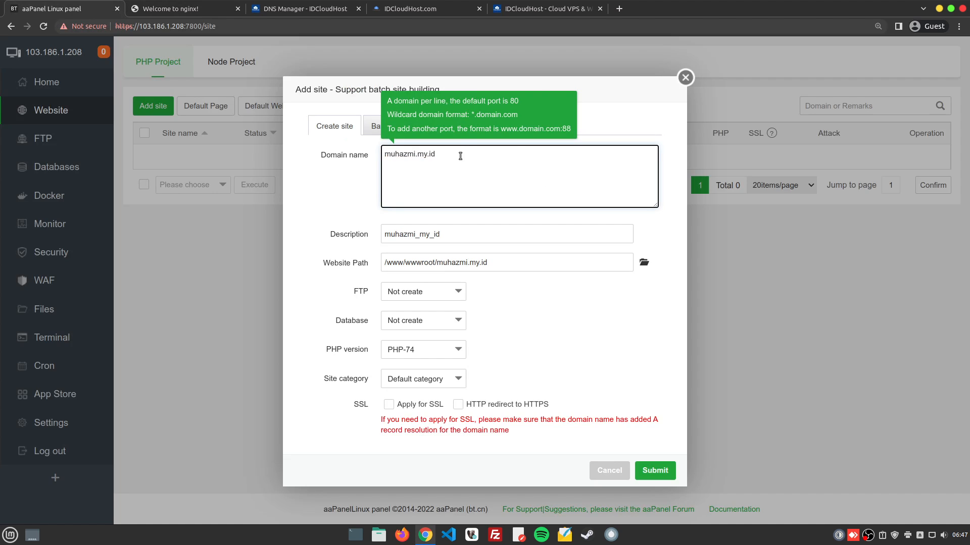
Step: Review the domain name and description entered for the new site
left_click_drag(461, 156, 298, 145)
left_click(468, 178)
left_click(484, 234)
double_click(478, 234)
left_click(474, 233)
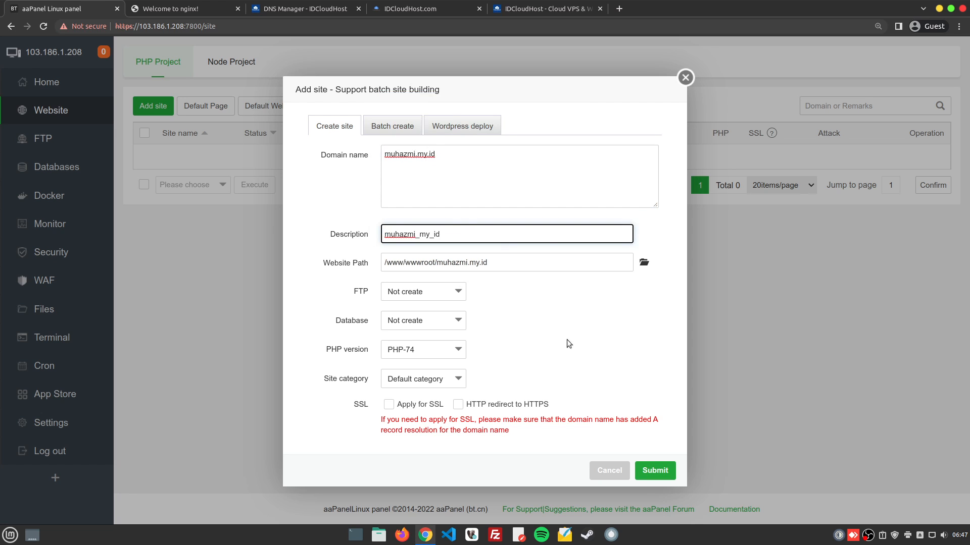
Step: Set the new muhazmi.my.id site to create an FTP account and a MySQL database
left_click(419, 292)
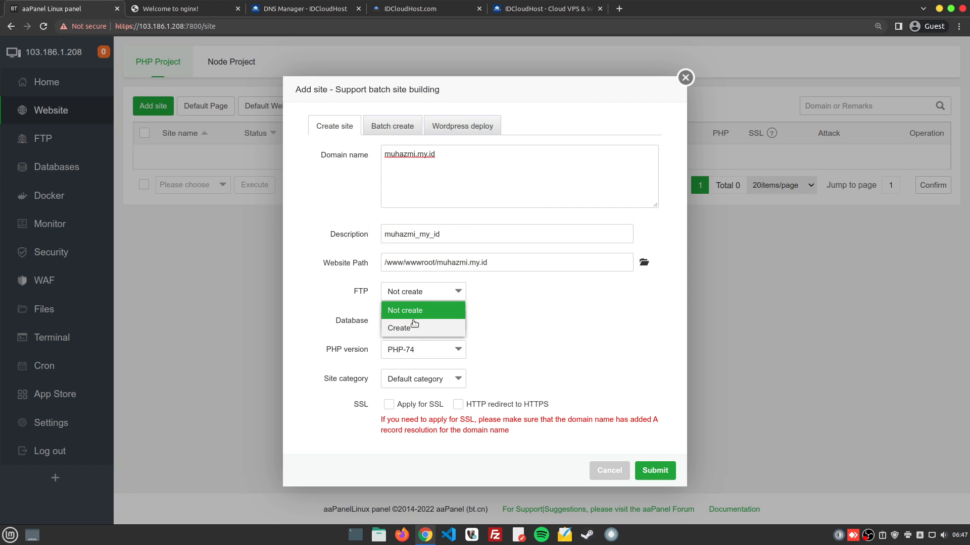
left_click(414, 328)
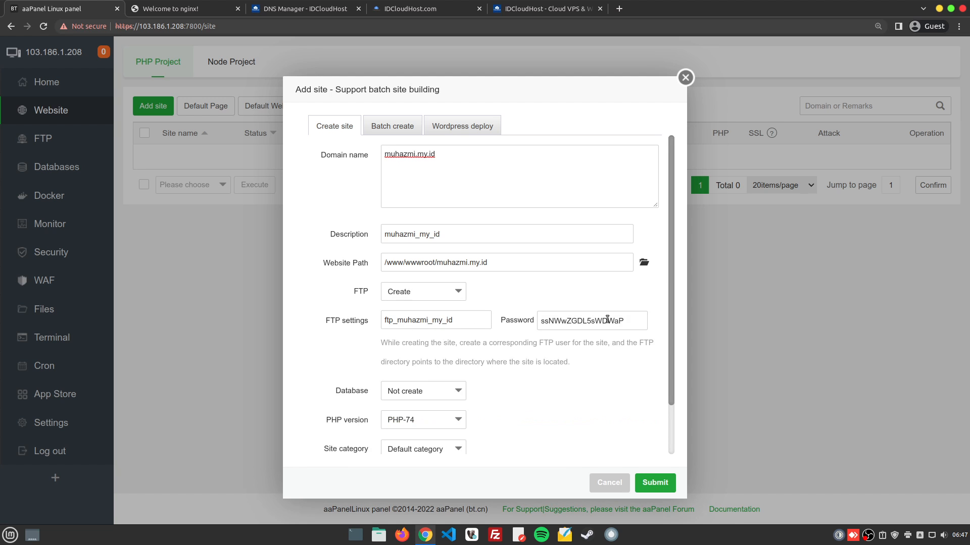
scroll(454, 308, "down", 1)
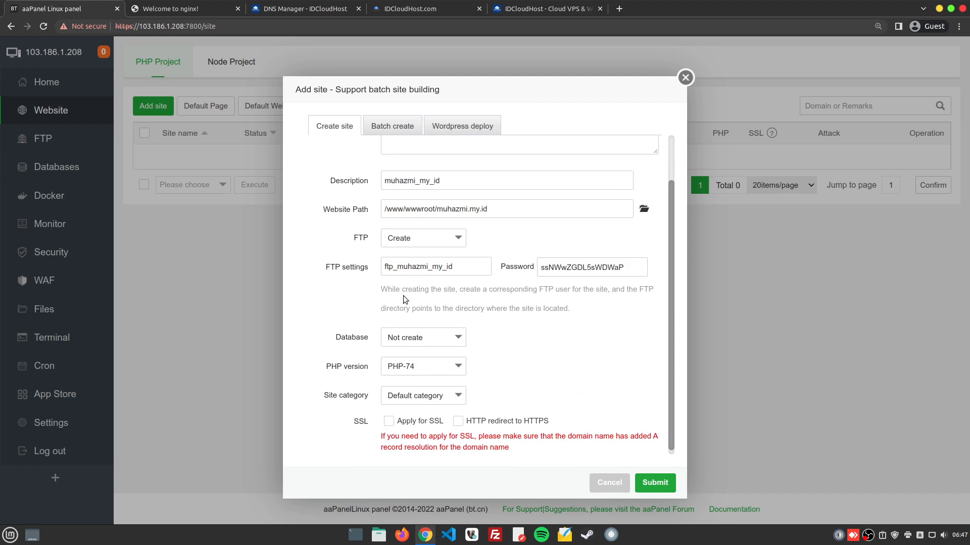
left_click(442, 346)
left_click(420, 373)
scroll(513, 349, "down", 2)
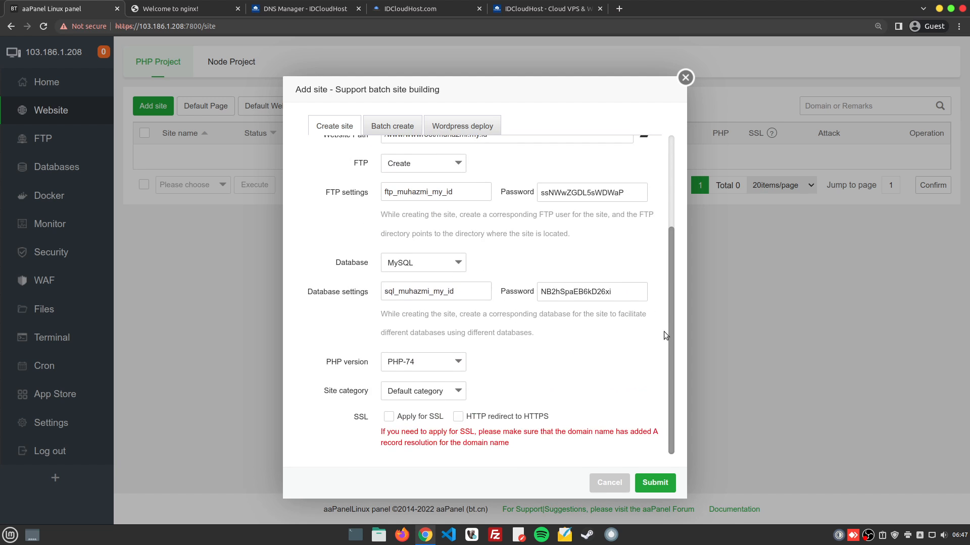
Step: Review the new site's database password field, site category, SSL options and the other site settings
double_click(587, 292)
left_click(586, 292)
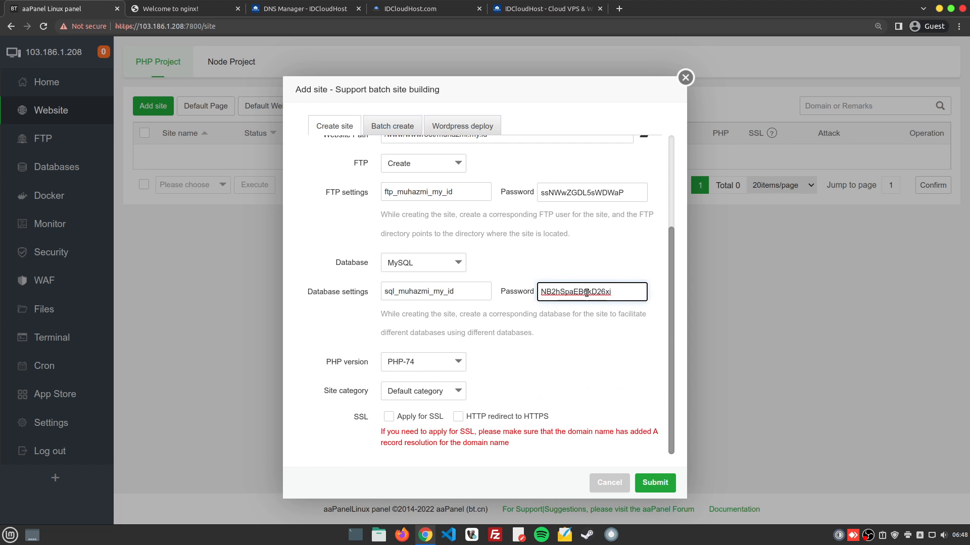
right_click(587, 292)
left_click(606, 350)
left_click(591, 292)
left_click(404, 392)
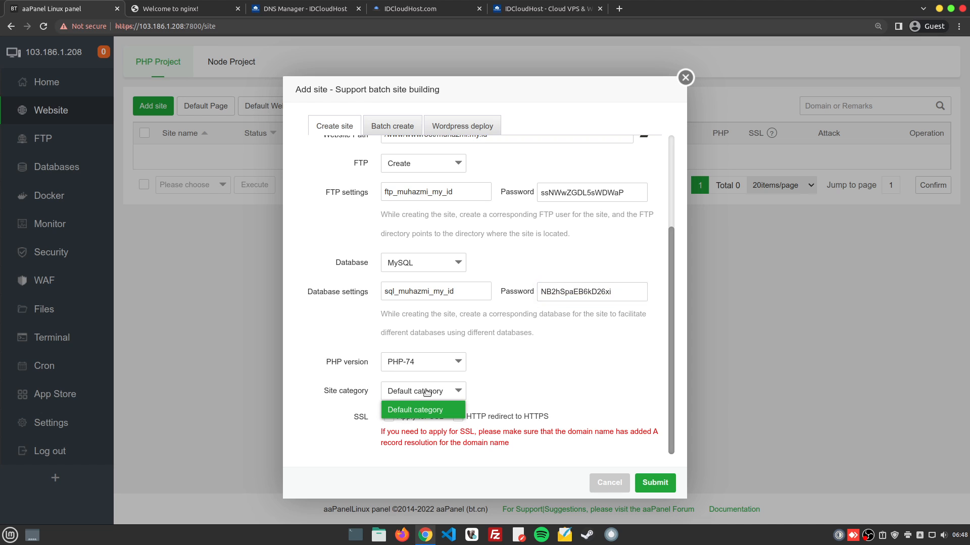
left_click(501, 383)
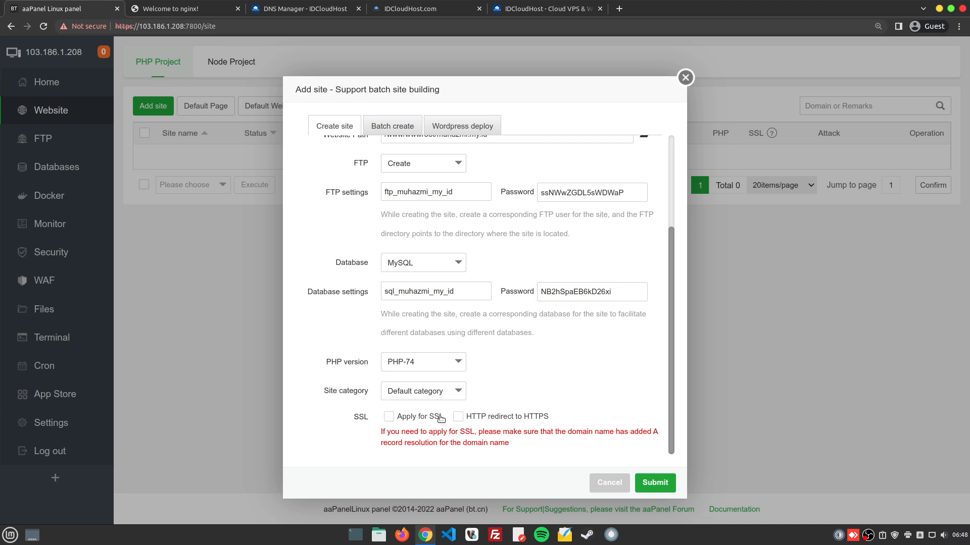
left_click(470, 417)
scroll(578, 413, "up", 3)
scroll(577, 413, "down", 3)
scroll(578, 414, "up", 3)
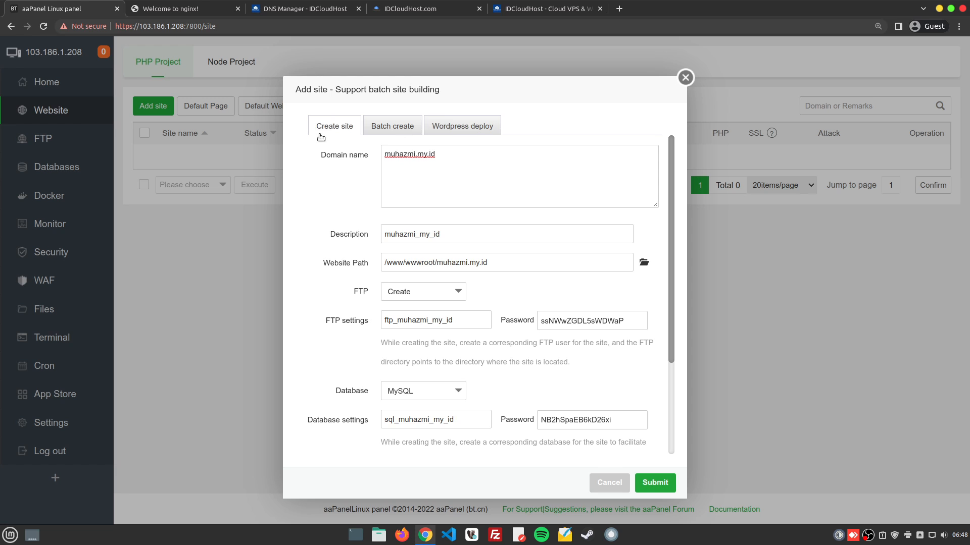
Step: Examine the batch creation format and the WordPress deployment form, and return to the single-site form
left_click(383, 127)
left_click(462, 126)
left_click(394, 126)
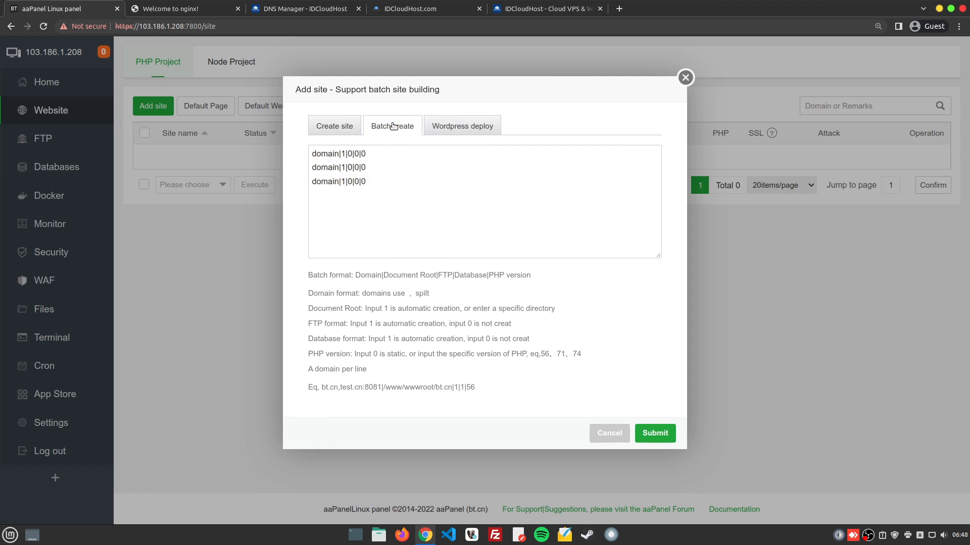
left_click(432, 190)
key("ctrl+a")
left_click(435, 197)
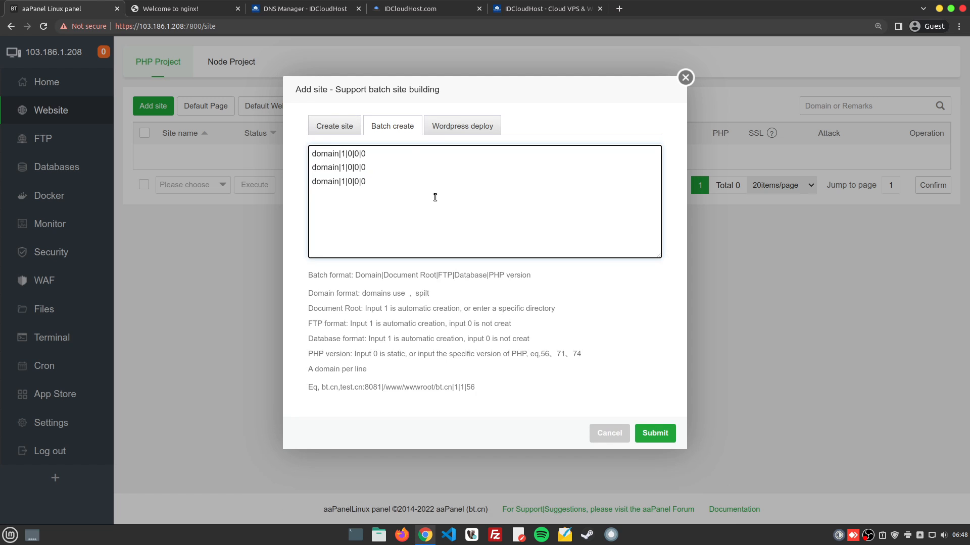
key("ctrl+a")
left_click(365, 181)
left_click(461, 129)
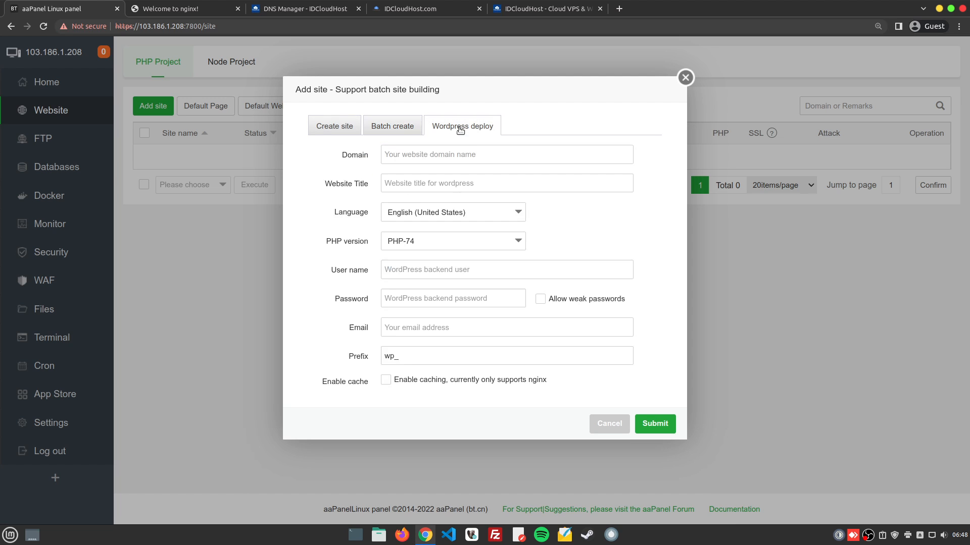
left_click(418, 159)
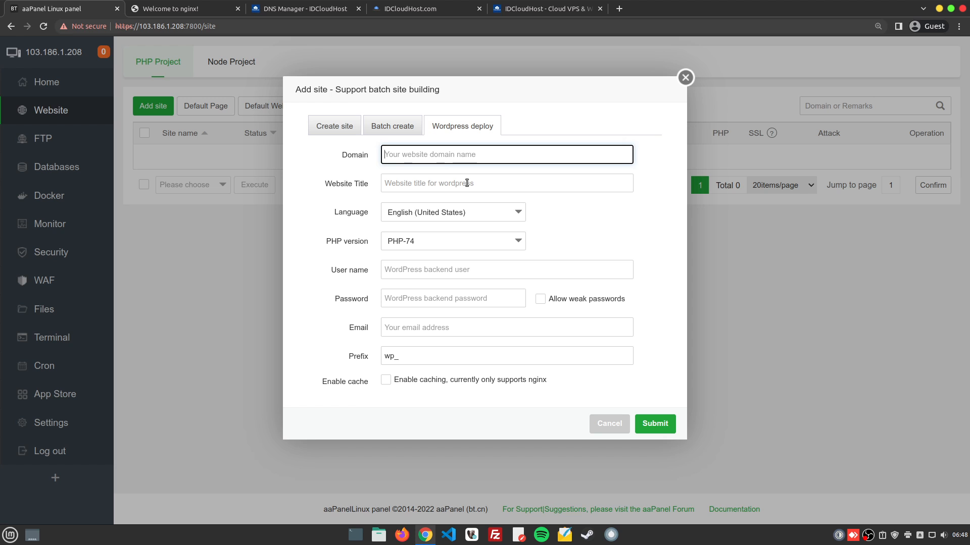
left_click(344, 135)
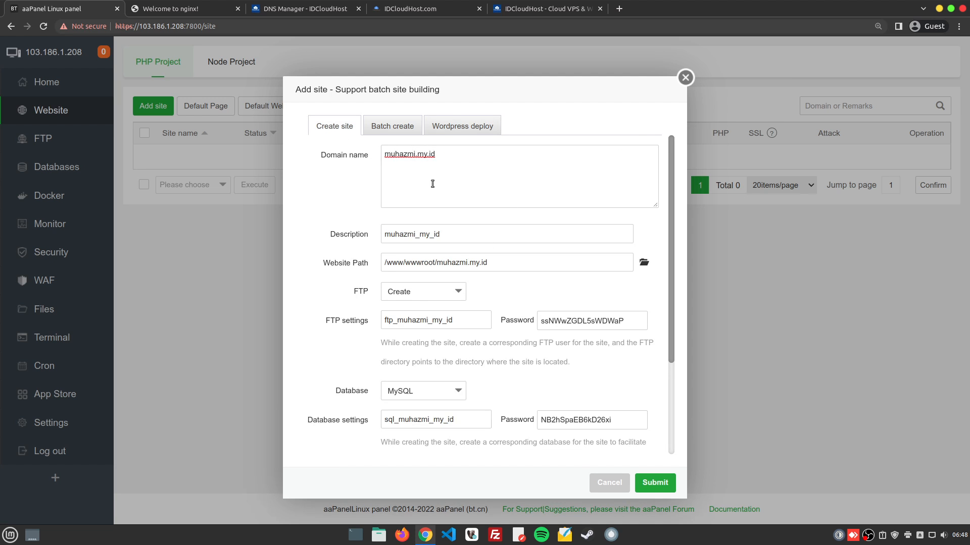
Step: Submit the new muhazmi.my.id site with its FTP account and MySQL database
left_click(508, 190)
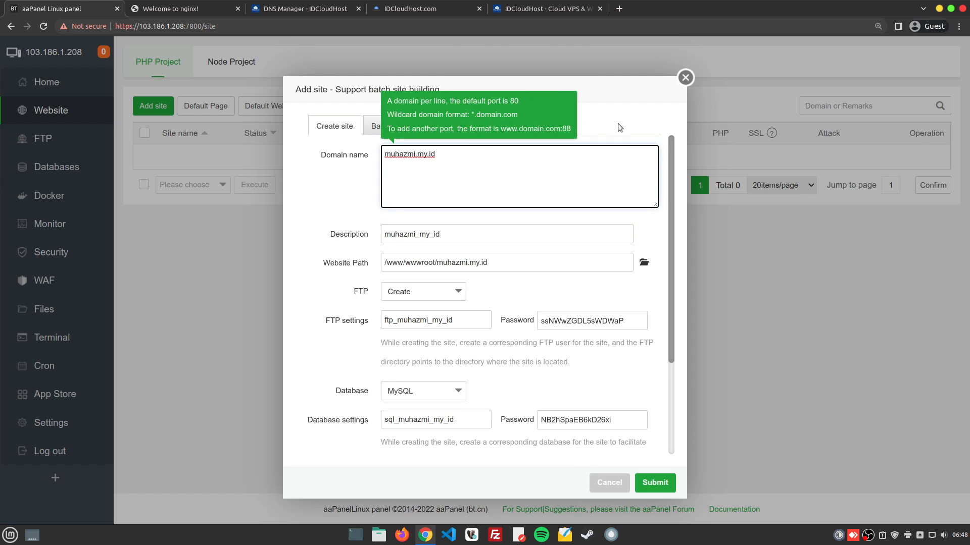
left_click(486, 287)
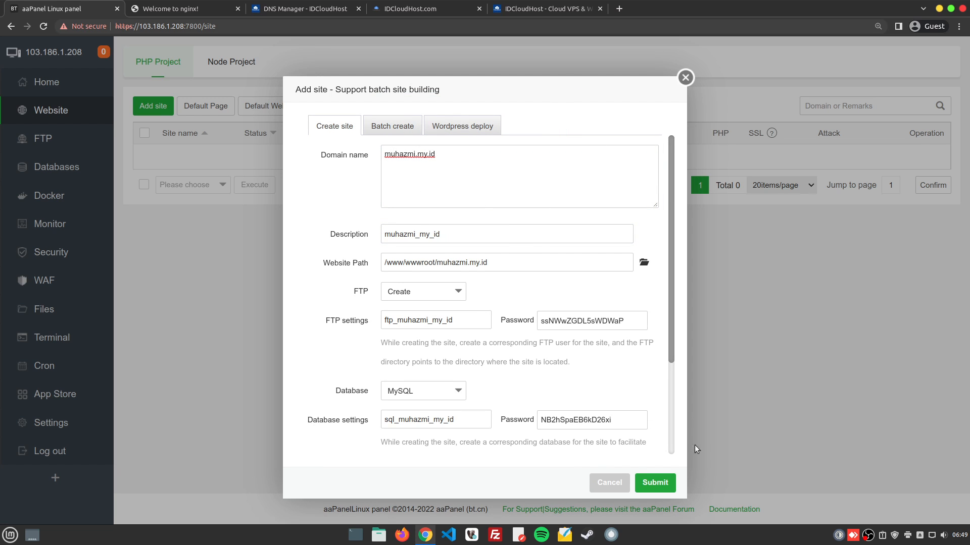
left_click(658, 486)
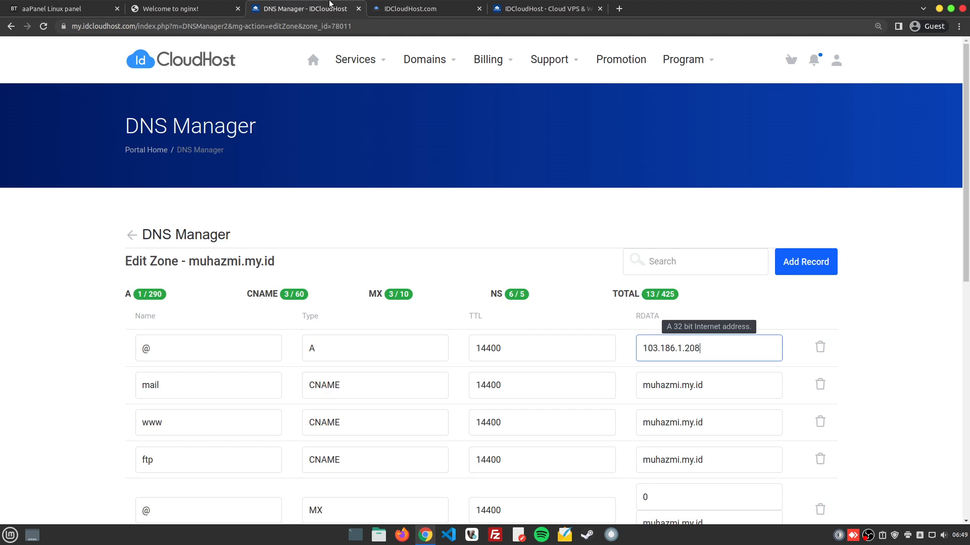
Step: Compare the A record's address in the muhazmi.my.id DNS zone with the public IP of vps-percobaan
left_click(362, 9)
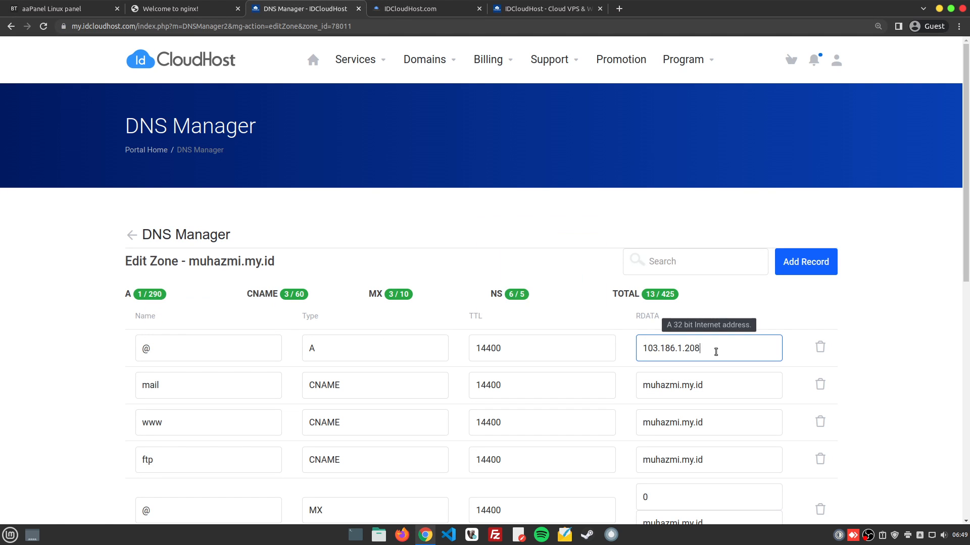
left_click_drag(722, 352, 631, 337)
left_click(642, 315)
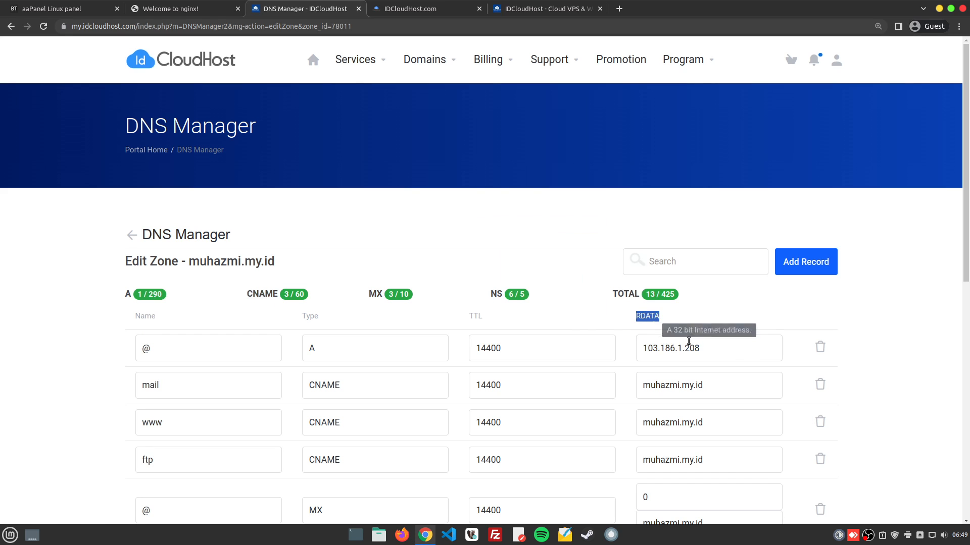
double_click(716, 349)
left_click(717, 350)
left_click_drag(732, 350, 635, 350)
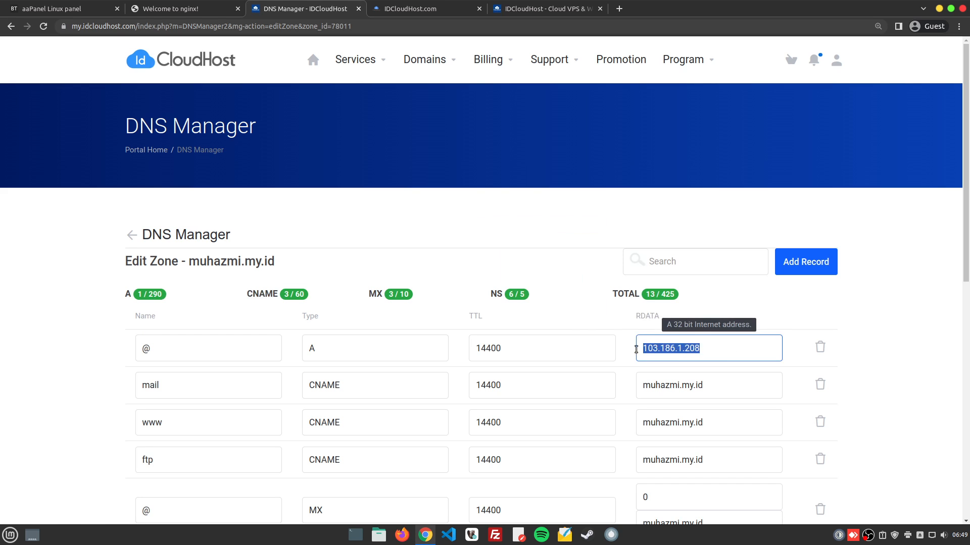
left_click(683, 349)
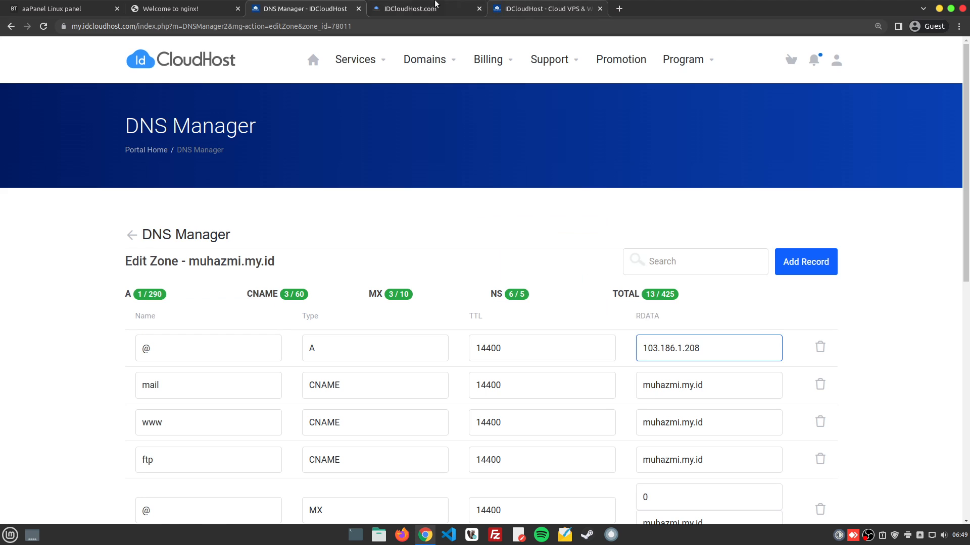
left_click(416, 8)
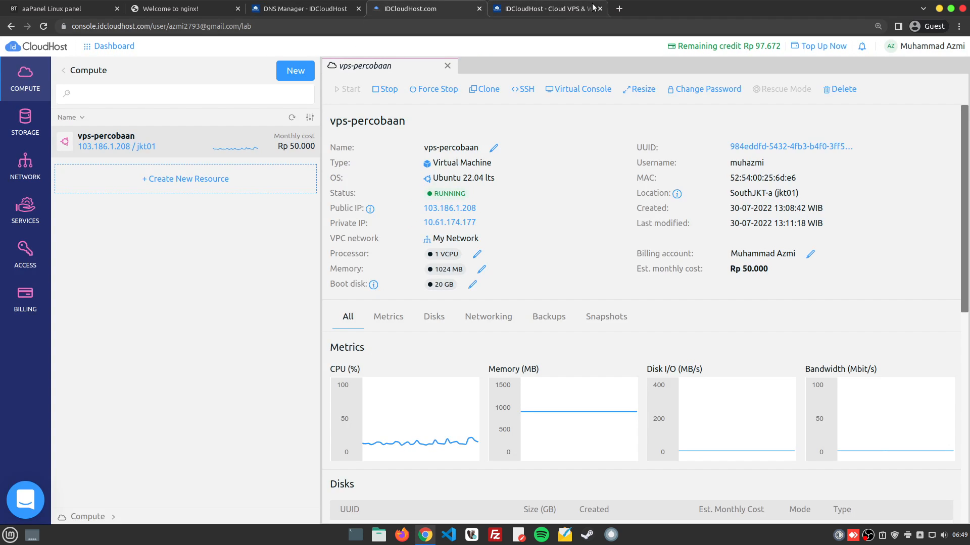
Step: Open dnschecker.org in a new browser tab
left_click(619, 8)
type("dn")
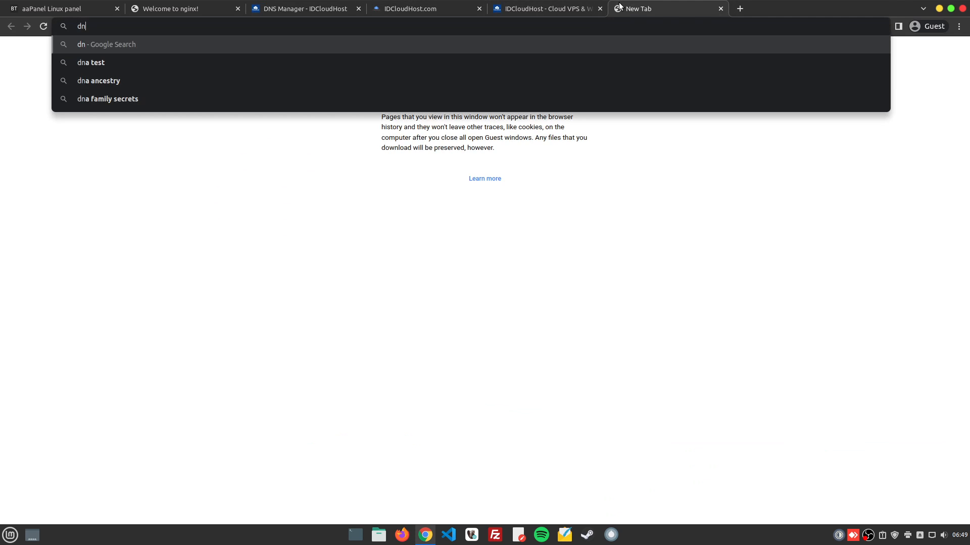
type("schecker.org")
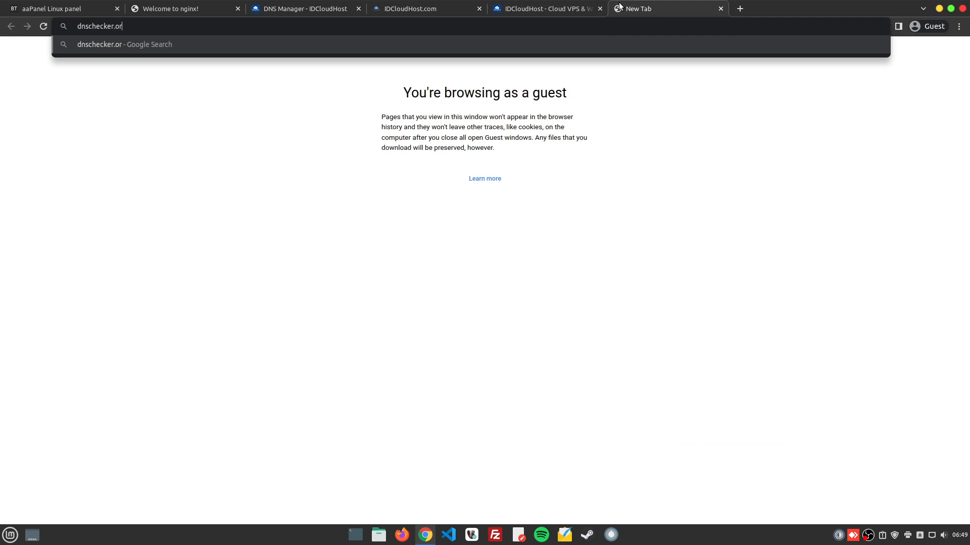
key("Return")
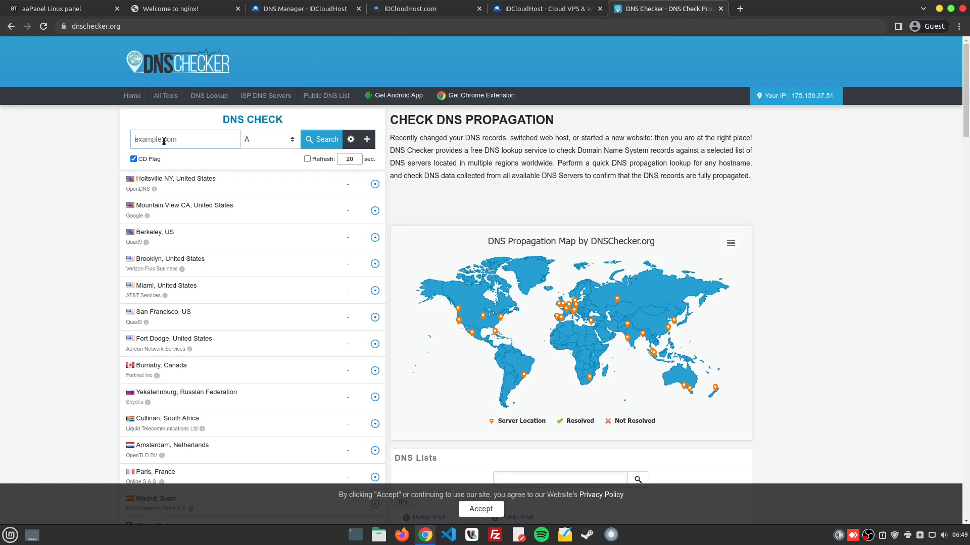
Step: Copy the muhazmi.my.id address from its open page and look up its A record propagation in DNS Checker
left_click(200, 4)
left_click(178, 32)
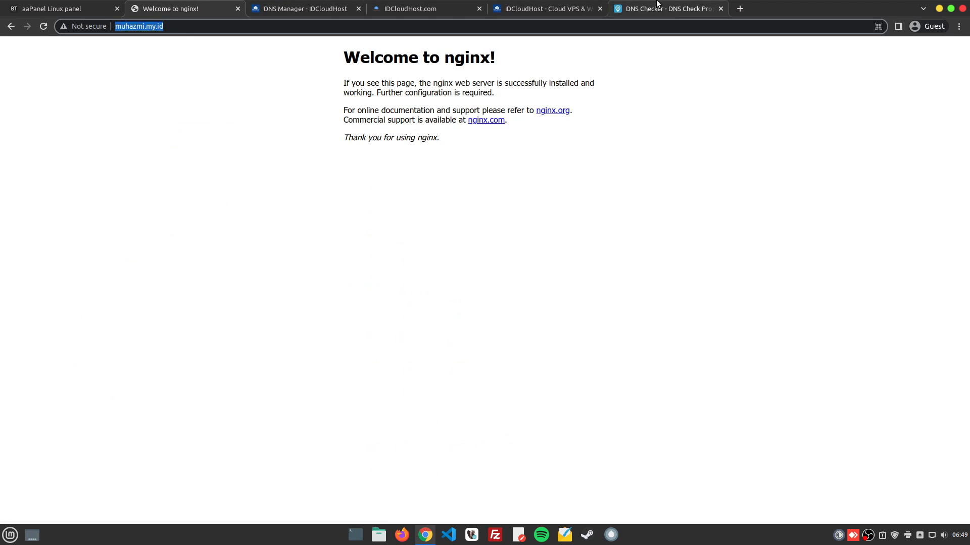
left_click(656, 9)
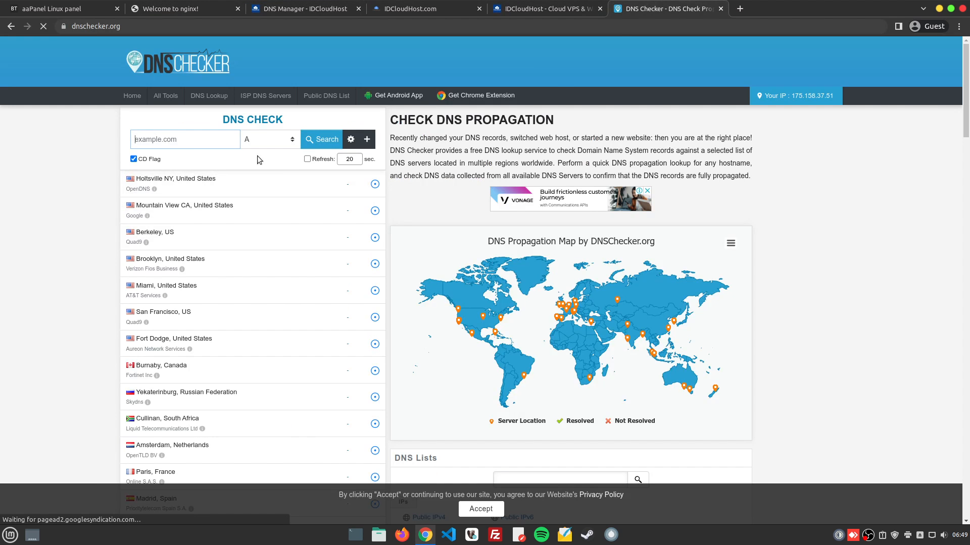
left_click(290, 139)
left_click(318, 138)
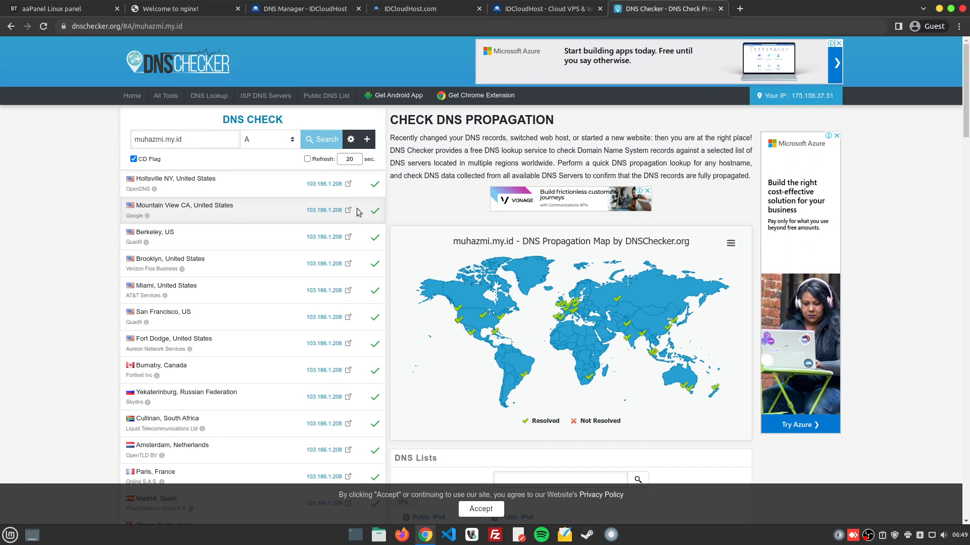
Step: Examine the A record results of muhazmi.my.id across all server locations and list the available DNS record types
key("ctrl+plus")
key("ctrl+plus")
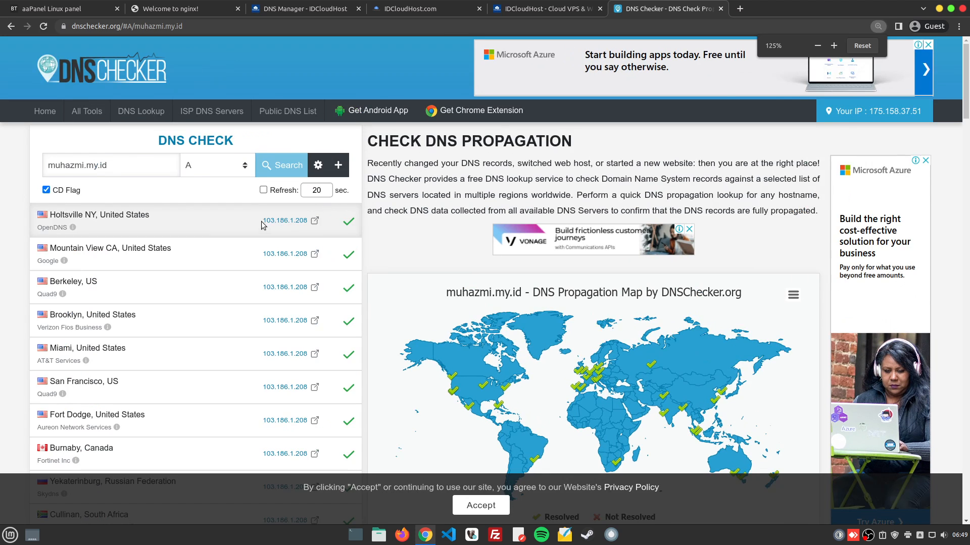
left_click(535, 9)
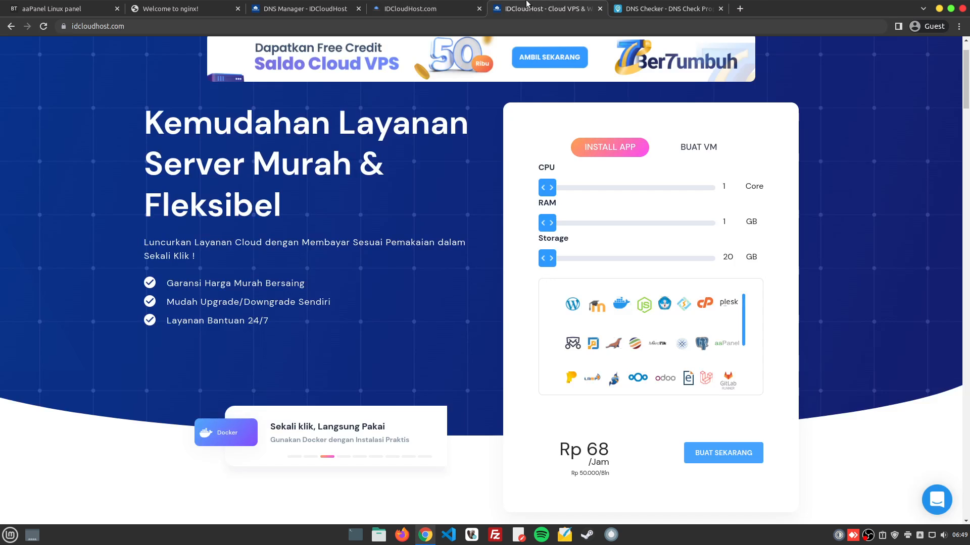
left_click(422, 4)
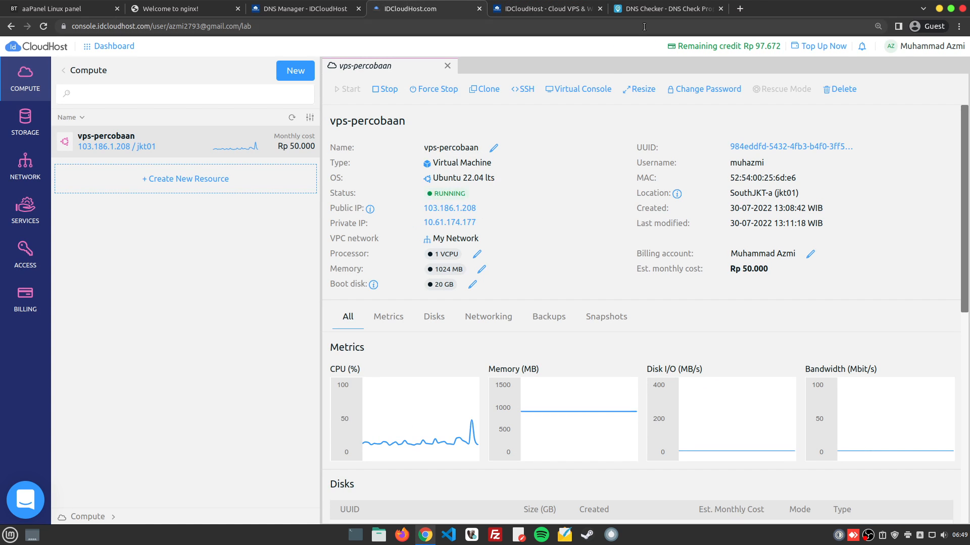
key("ctrl+6")
key("ctrl+shift+Page_Up")
scroll(270, 212, "down", 10)
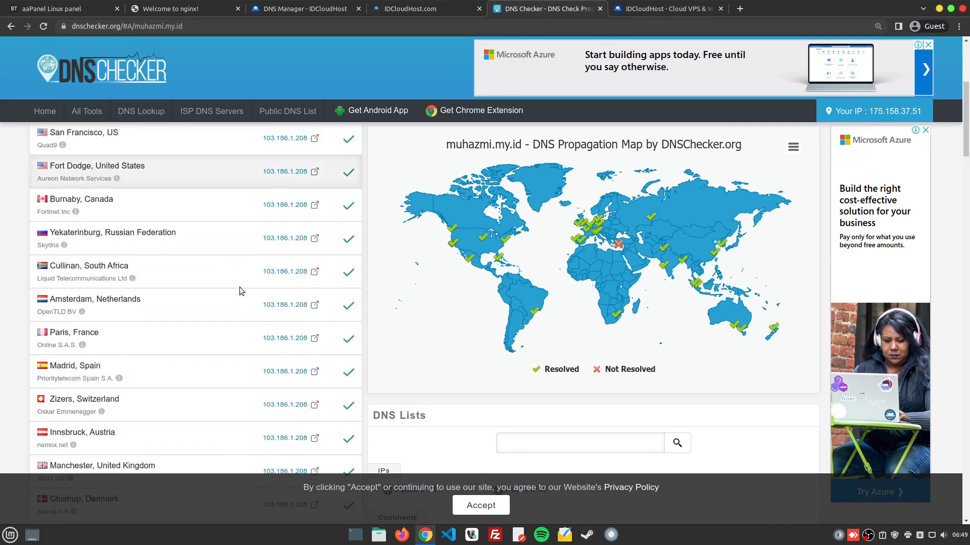
scroll(241, 291, "down", 5)
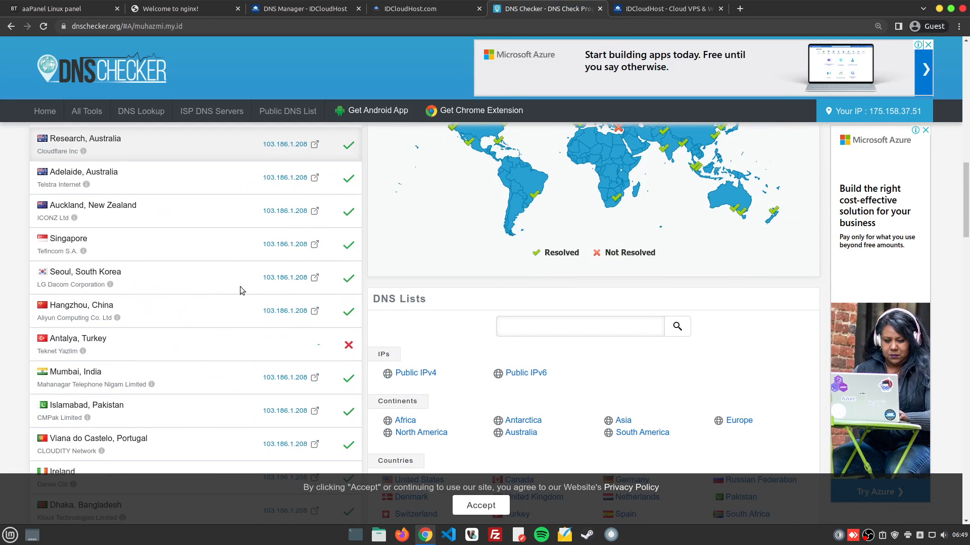
scroll(380, 354, "down", 1)
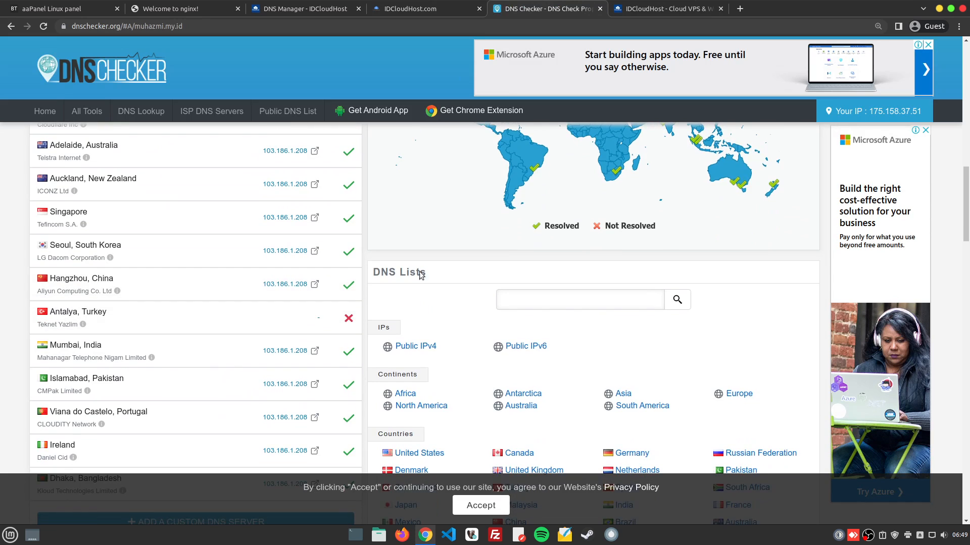
scroll(335, 322, "down", 3)
scroll(335, 322, "up", 20)
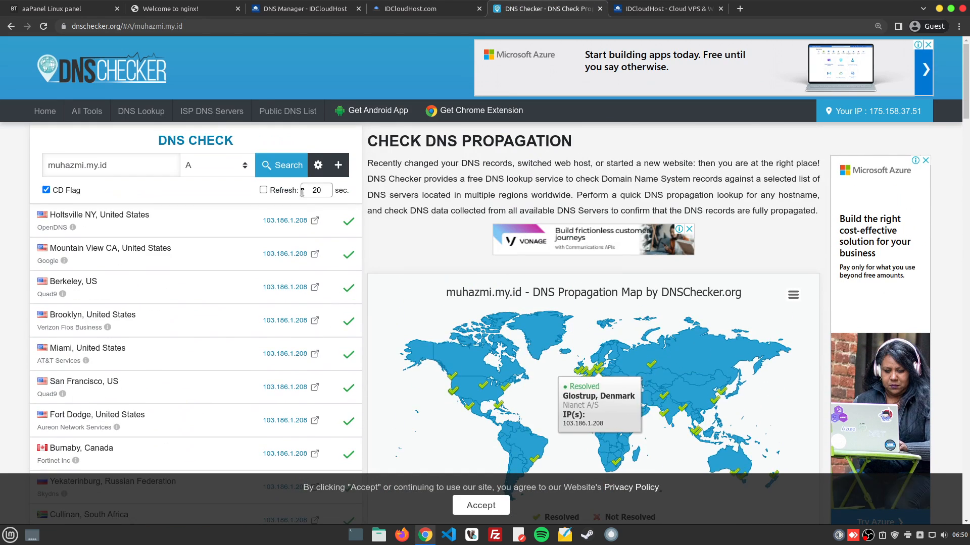
left_click(249, 170)
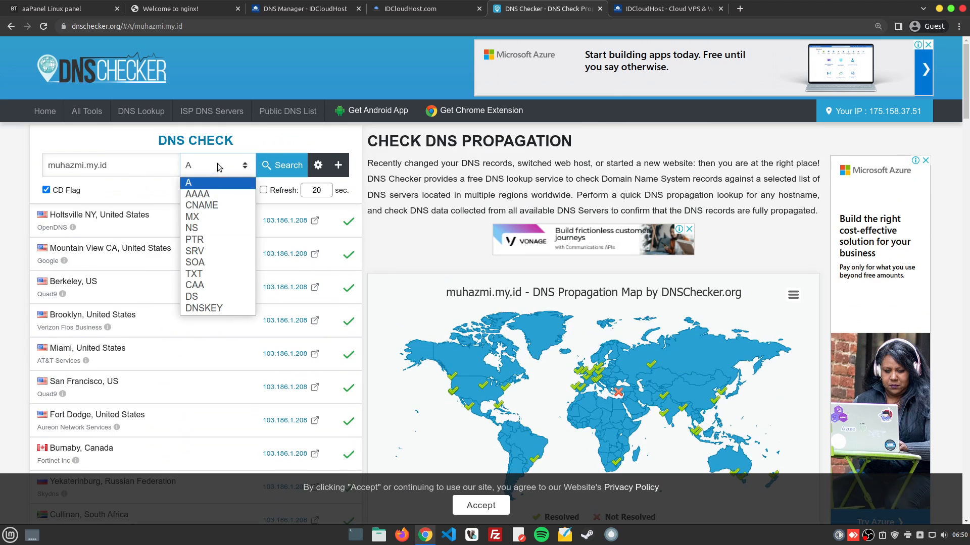
Step: Look up the NS records of muhazmi.my.id in DNS Checker and examine the name servers reported across the server locations
left_click(202, 231)
left_click(279, 166)
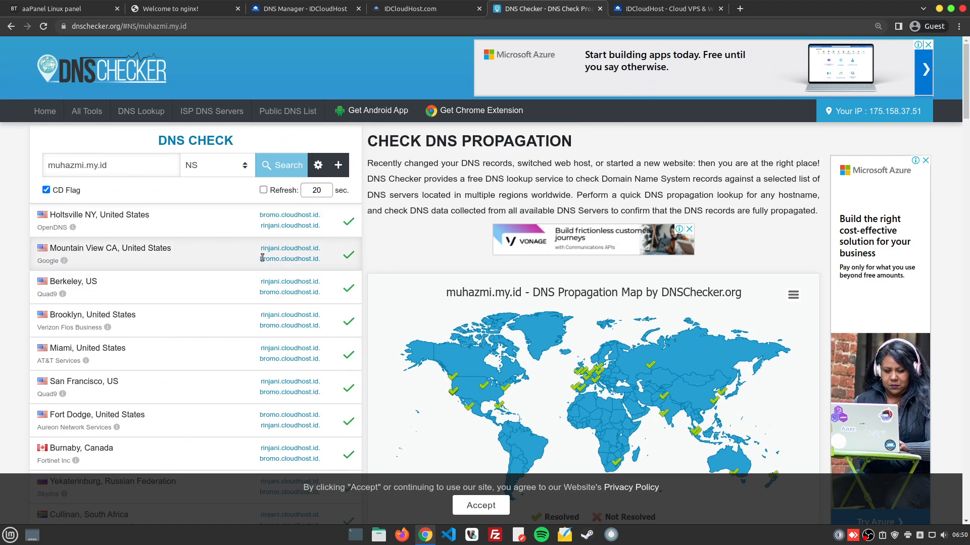
scroll(280, 235, "down", 1)
scroll(293, 237, "down", 5)
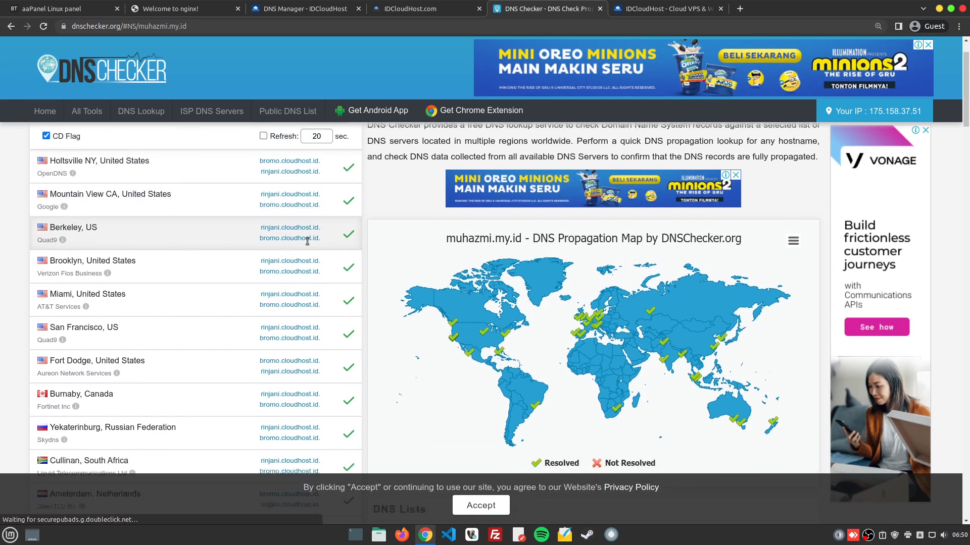
scroll(307, 241, "down", 9)
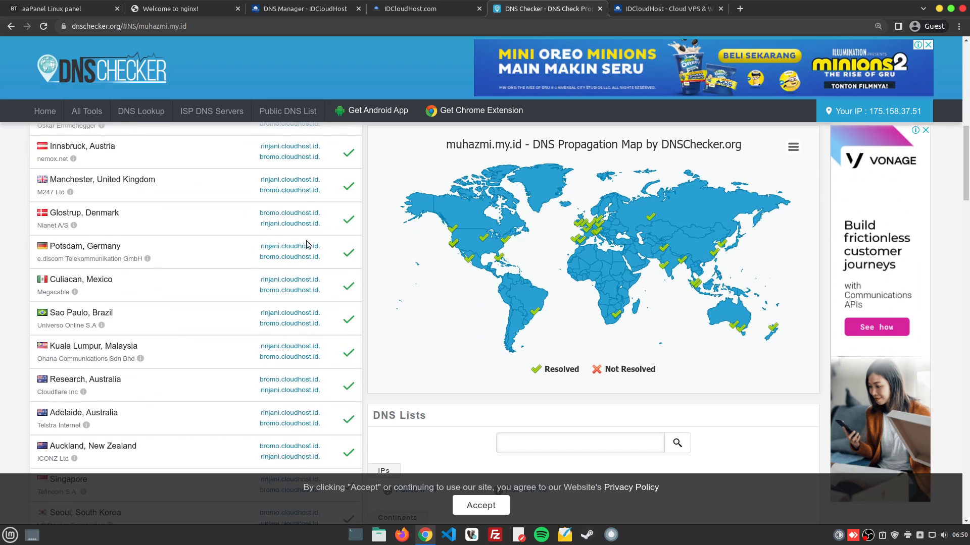
scroll(314, 258, "up", 8)
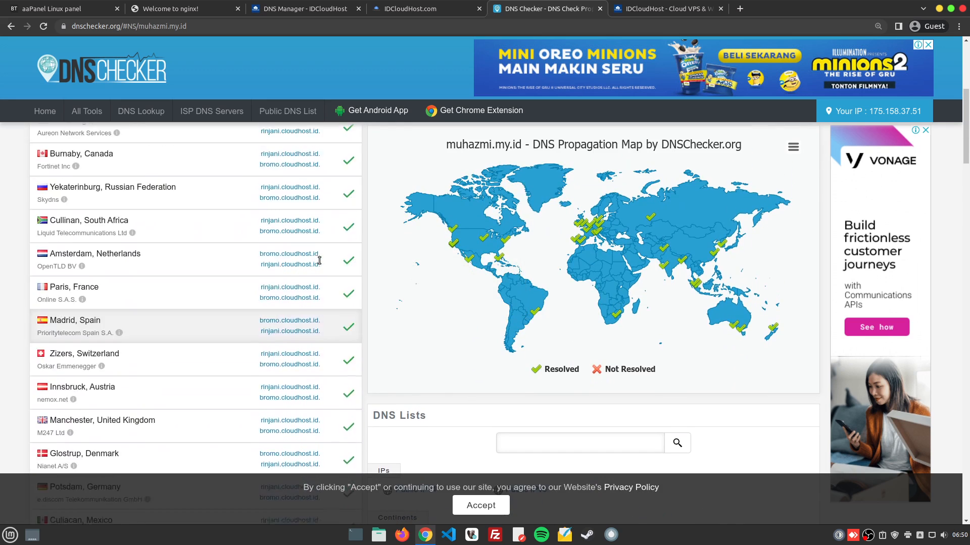
Step: Switch to aaPanel, select the FTP and database account details in the created-site summary, and open a blank text document
left_click(409, 9)
left_click(84, 6)
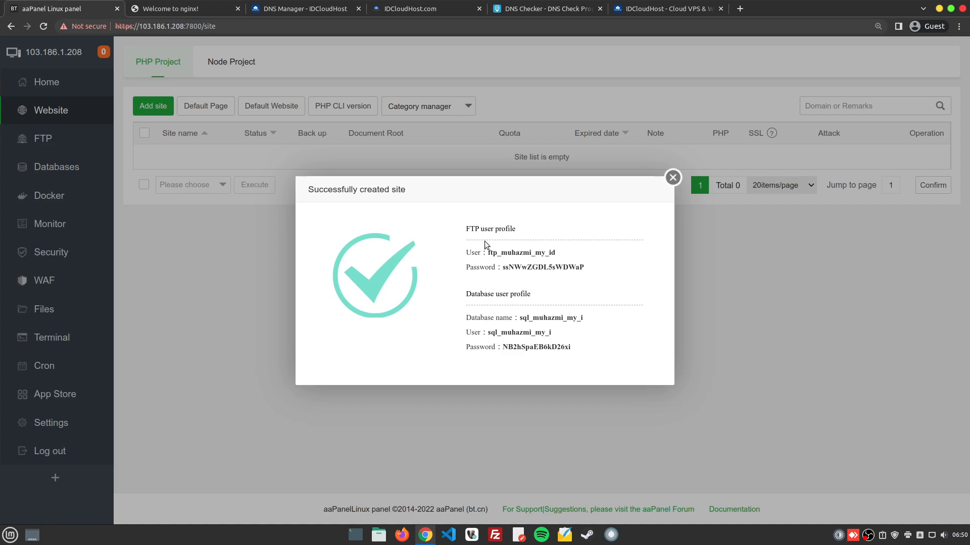
mouse_move(465, 233)
left_mouse_down()
mouse_move(584, 342)
mouse_move(469, 258)
mouse_move(465, 234)
left_mouse_up()
key("ctrl+c")
left_click(584, 343)
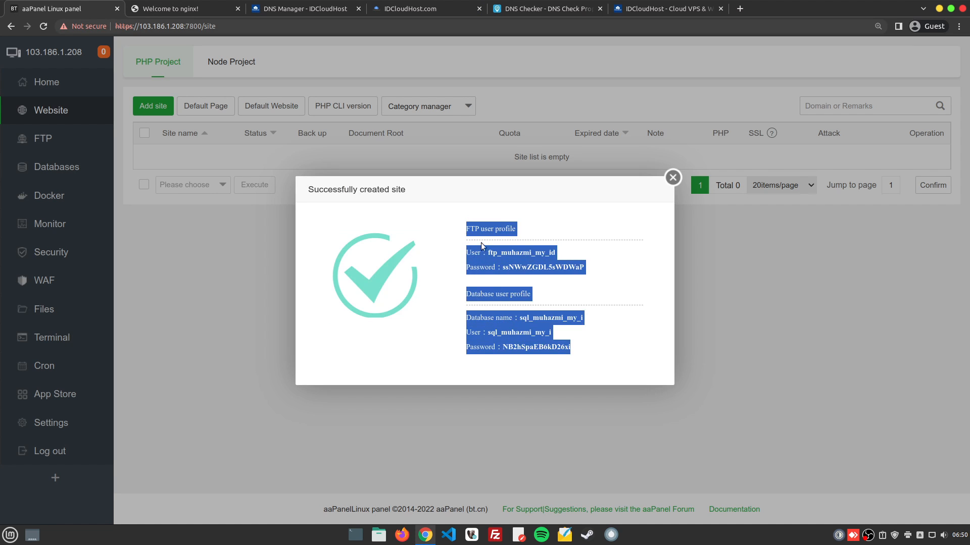
left_click(519, 535)
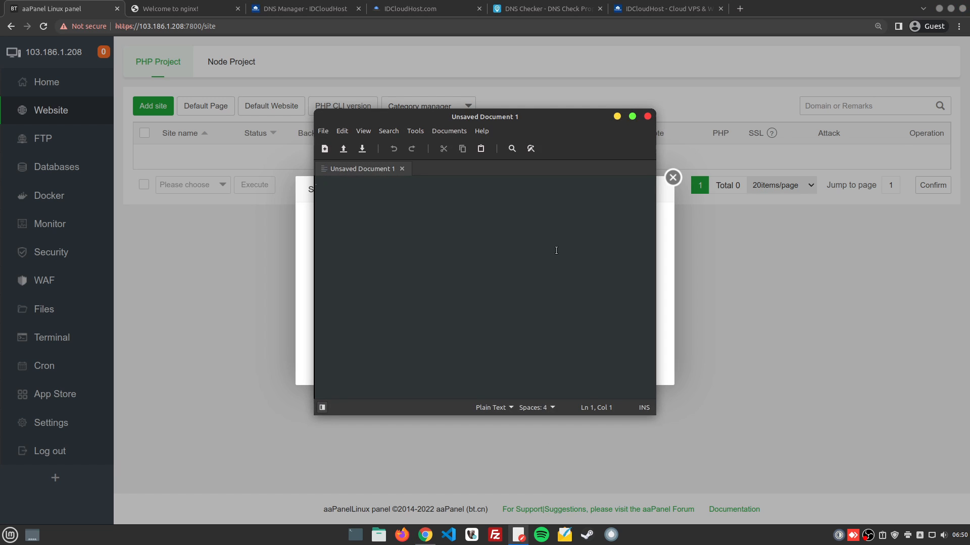
Step: Paste the FTP and database account details, including both passwords, into the text document beside the summary and enlarge its text
type("http://muhazmi.my.id/")
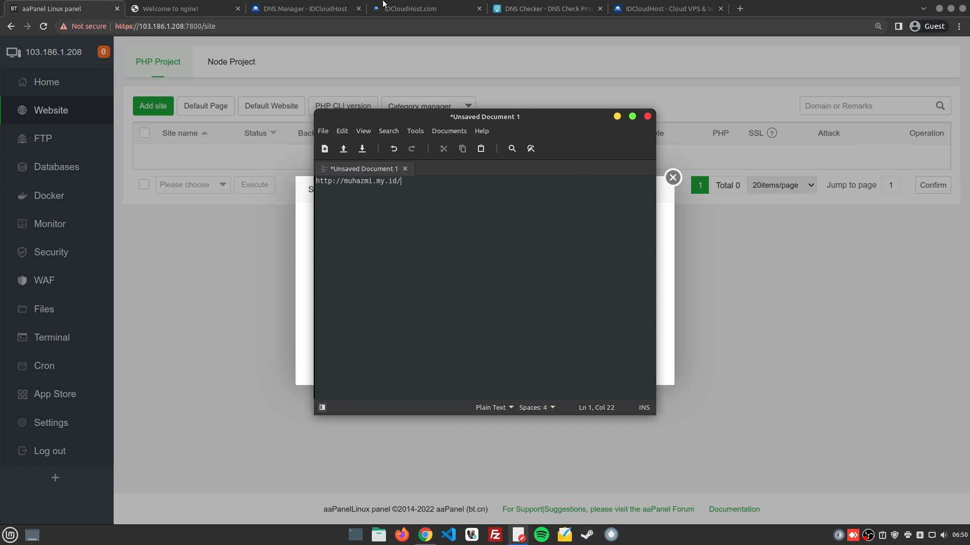
key("alt+Tab")
left_click(518, 535)
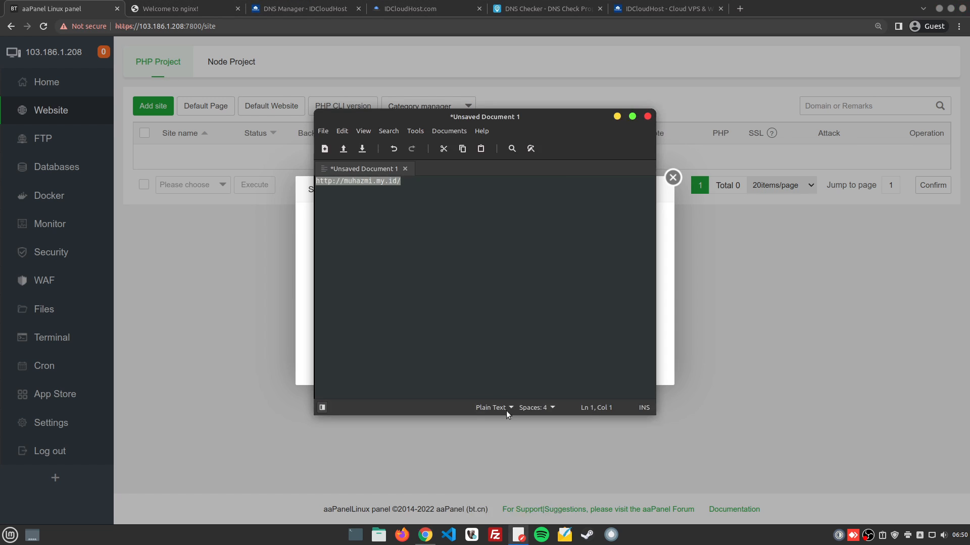
key("ctrl+v")
left_click_drag(409, 117, 673, 180)
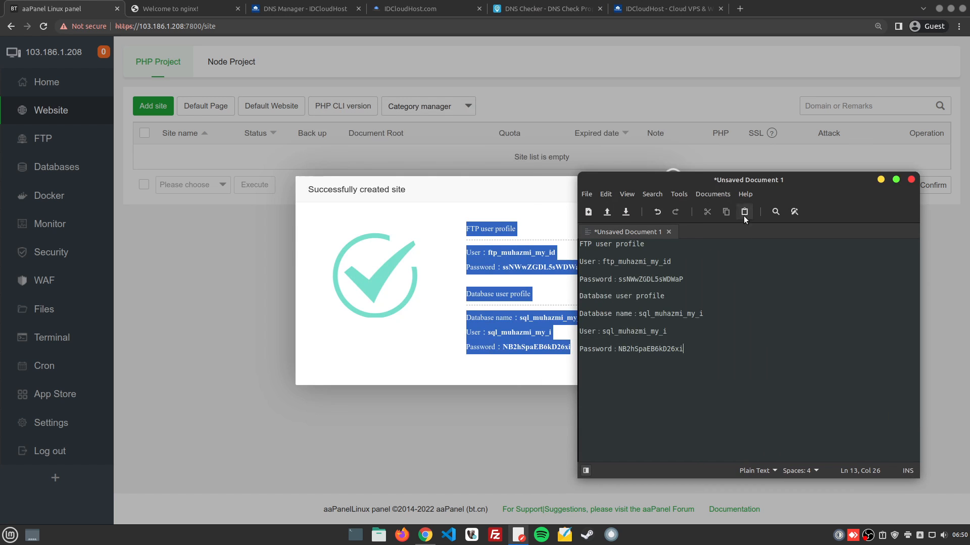
scroll(754, 383, "up", 4)
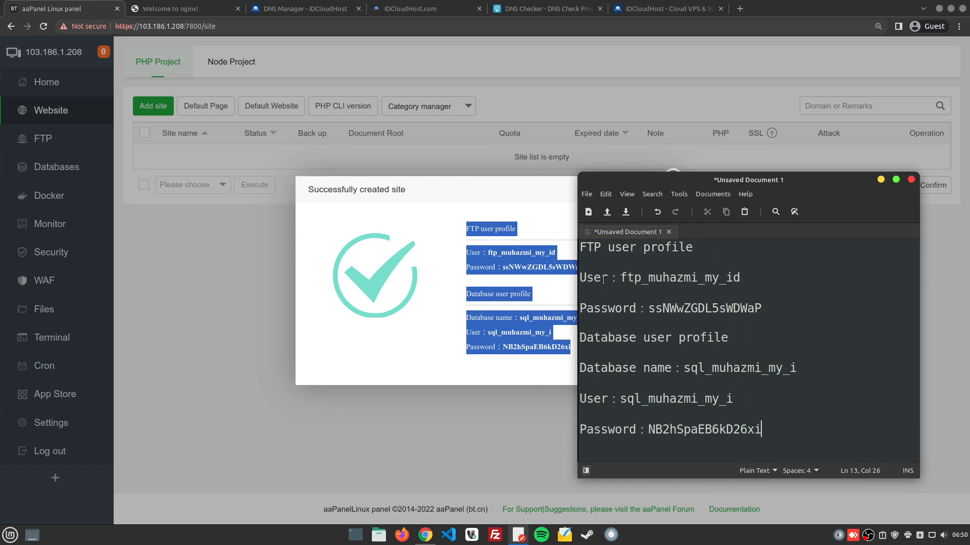
left_click(656, 278)
left_click(516, 245)
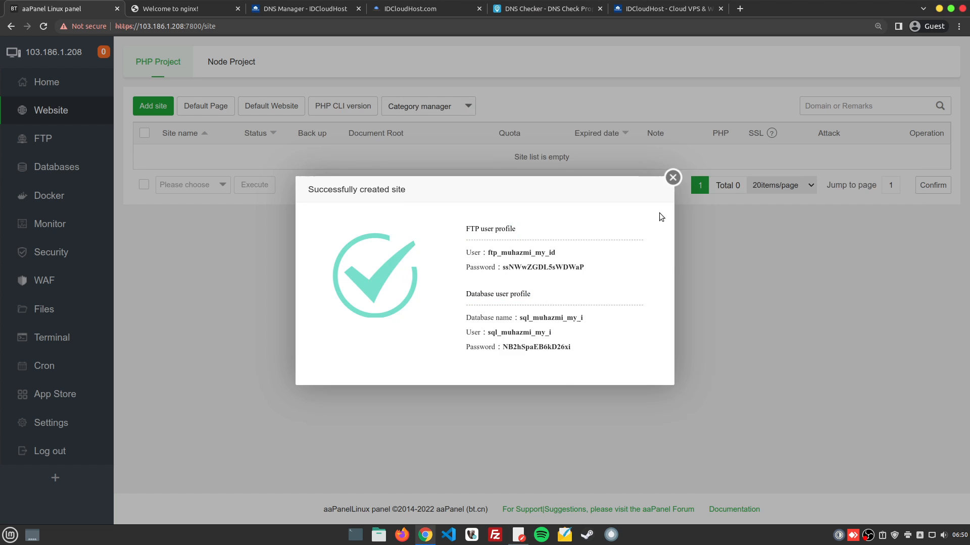
Step: Close the created-site summary and reload the aaPanel website list
left_click(673, 177)
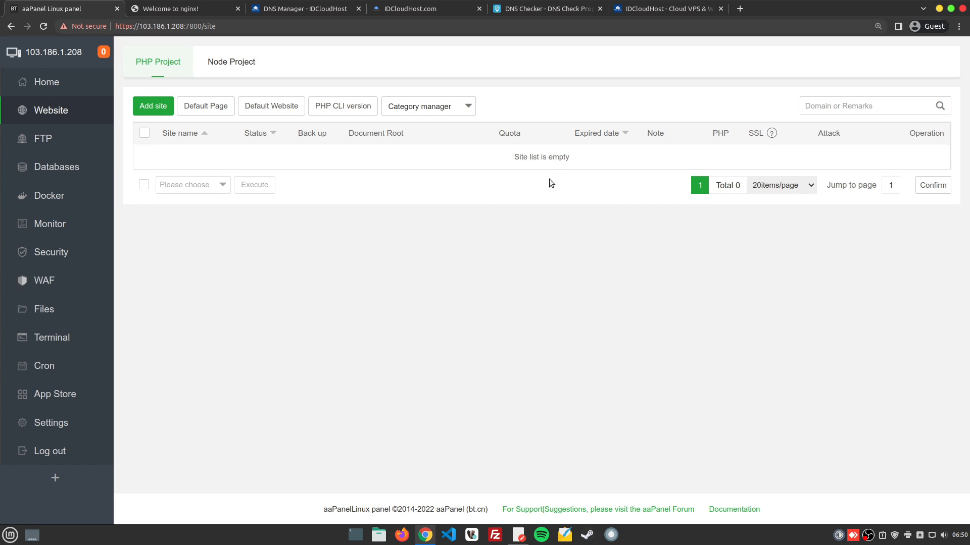
right_click(314, 224)
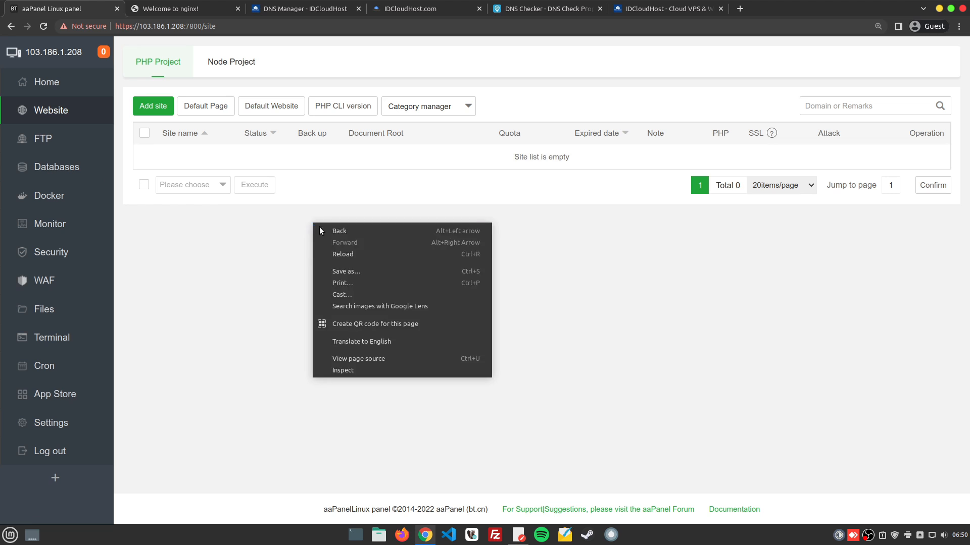
left_click(359, 254)
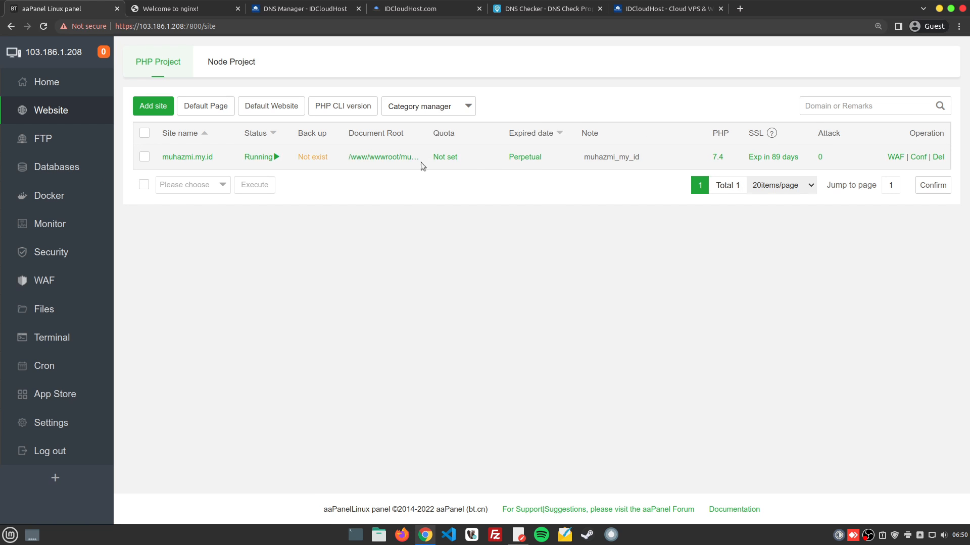
Step: Reload muhazmi.my.id in its open page and check its full address for a secure HTTPS connection
left_click(172, 10)
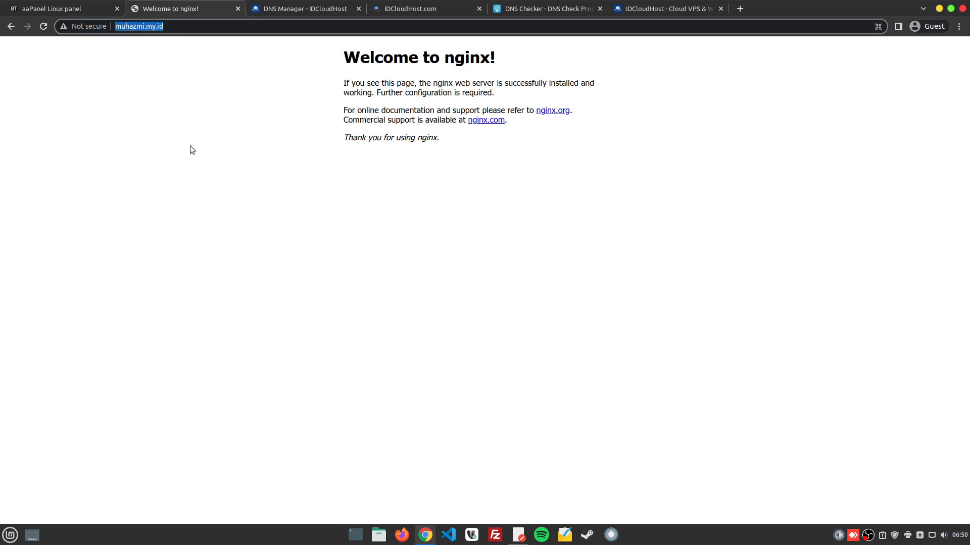
key("Return")
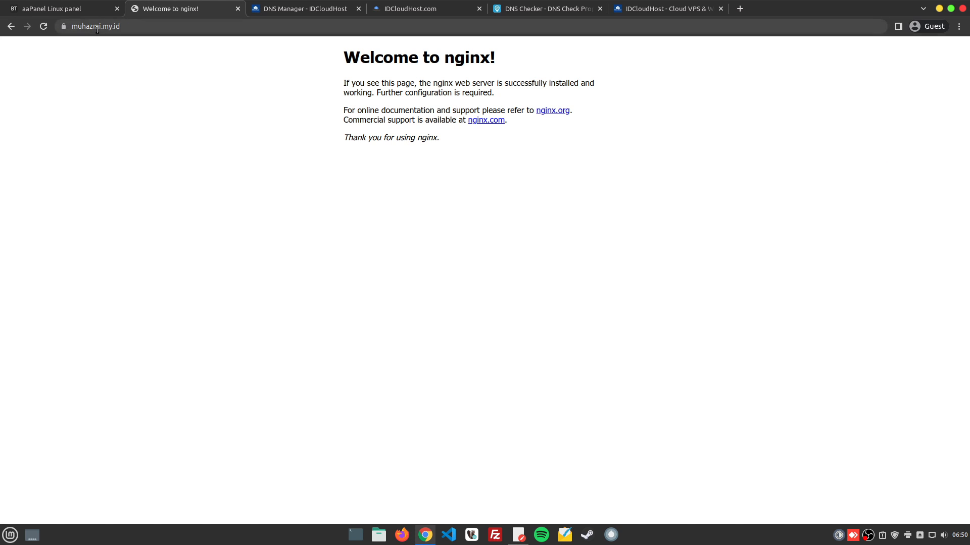
left_click(65, 28)
left_click(76, 27)
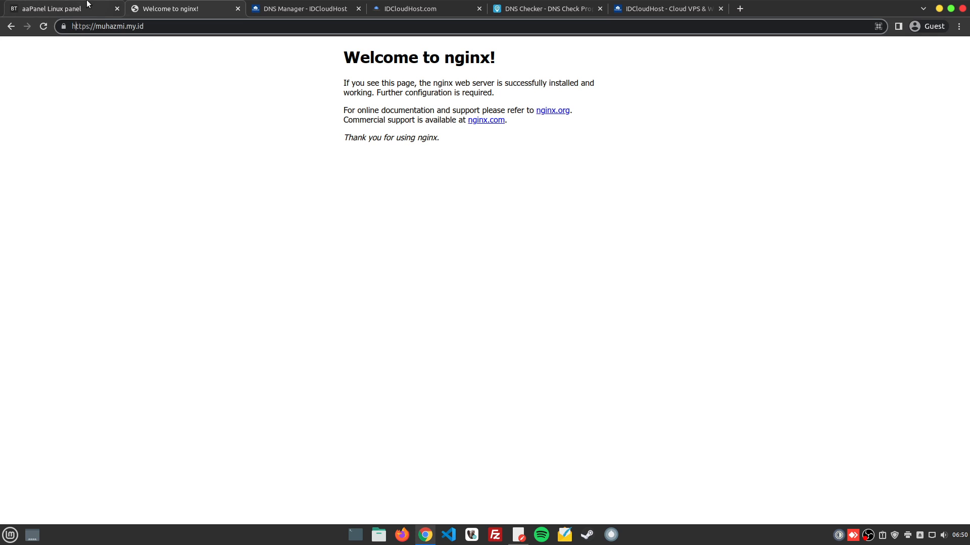
key("BackSpace")
key("Return")
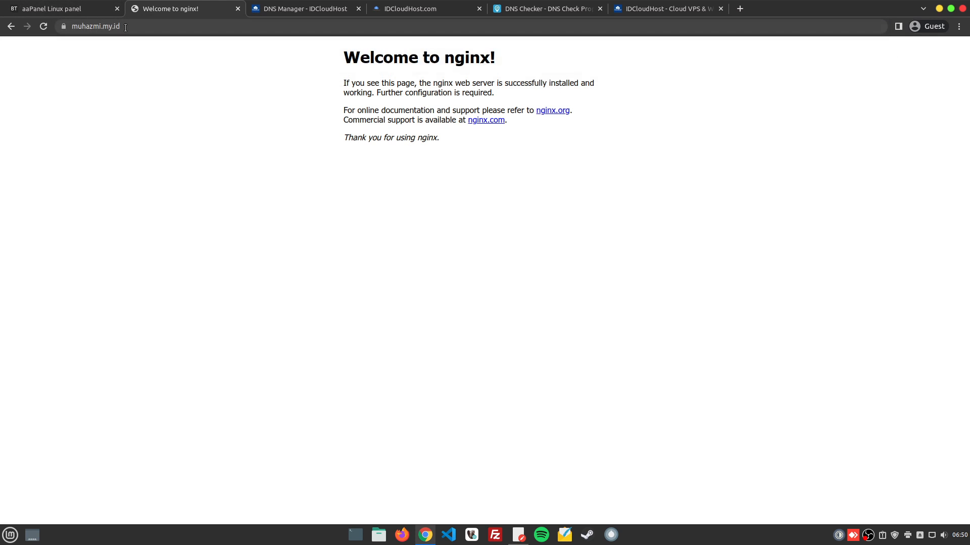
left_click(92, 26)
left_click(92, 26)
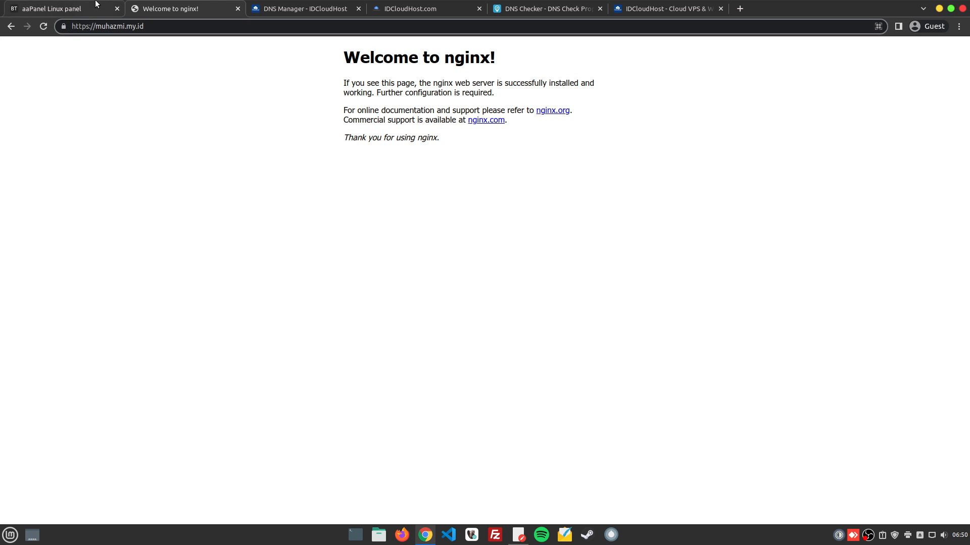
Step: Stop the muhazmi.my.id site in the aaPanel website list
left_click(94, 8)
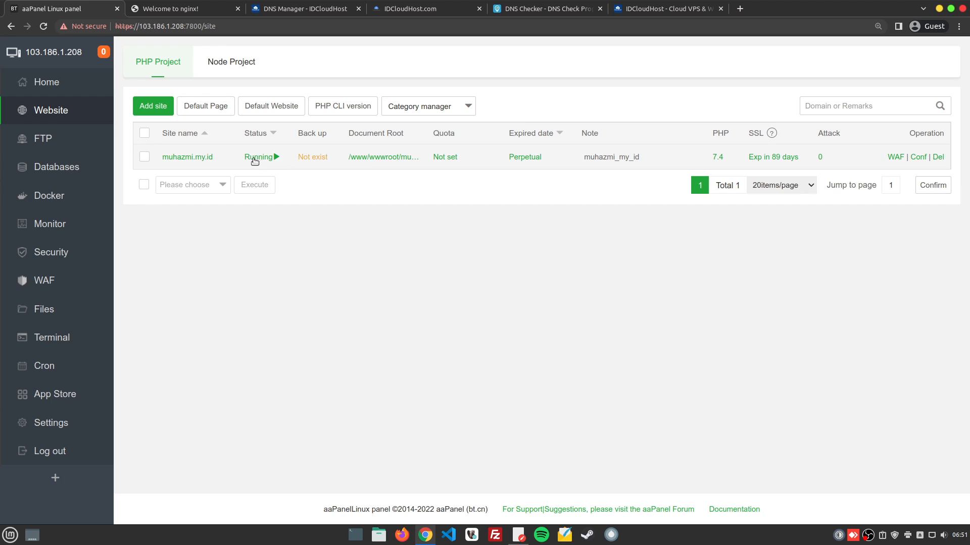
left_click(254, 157)
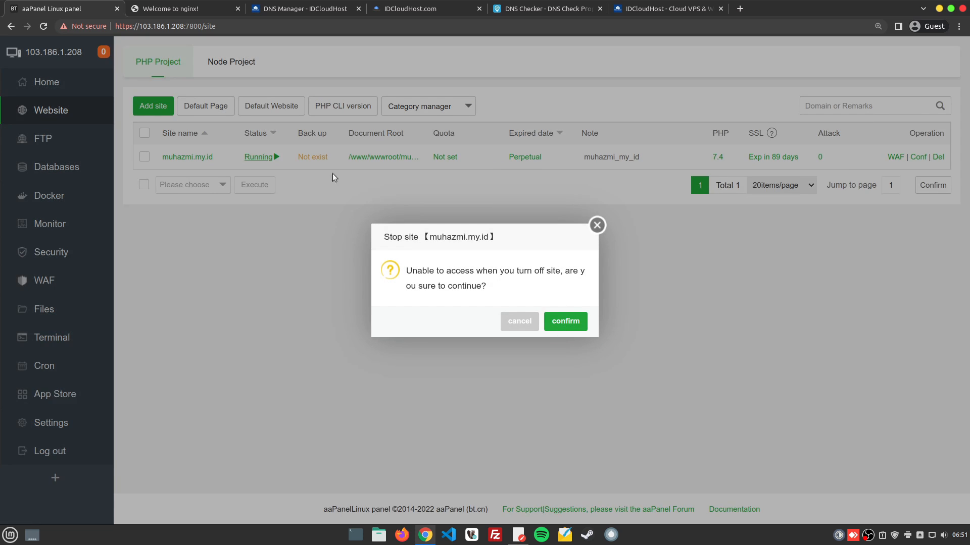
left_click(597, 226)
left_click(271, 158)
left_click(575, 323)
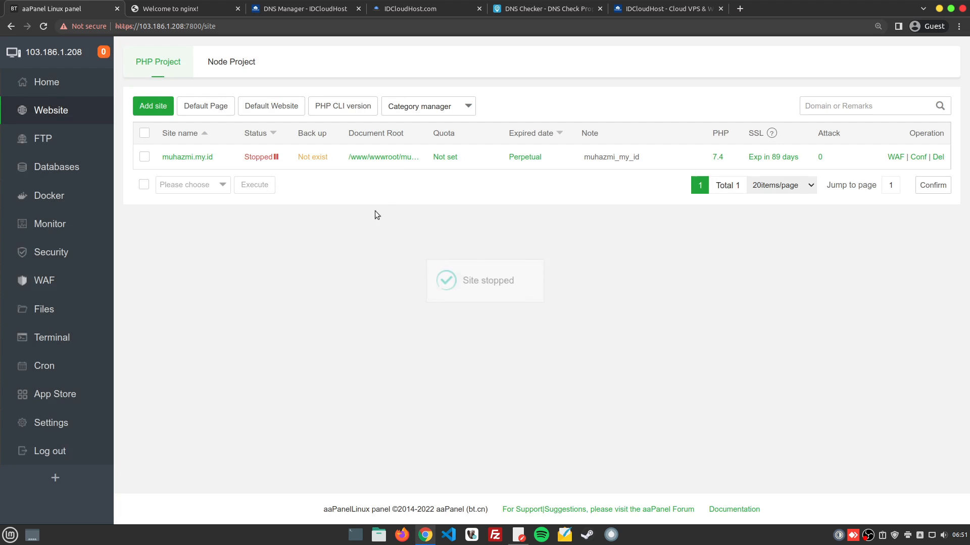
Step: Reload the muhazmi.my.id page to check how the stopped site responds
left_click(195, 7)
key("F5")
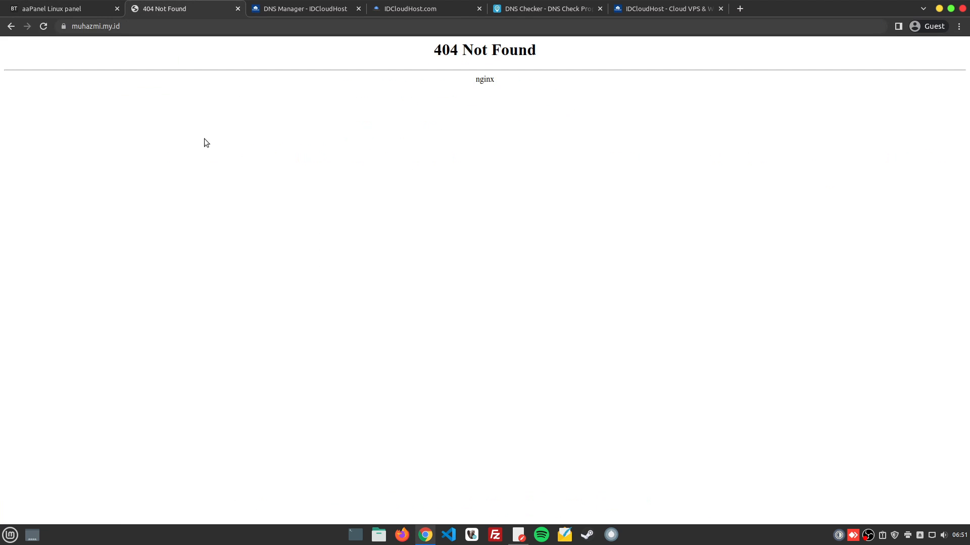
left_click_drag(429, 51, 622, 52)
left_click(486, 83)
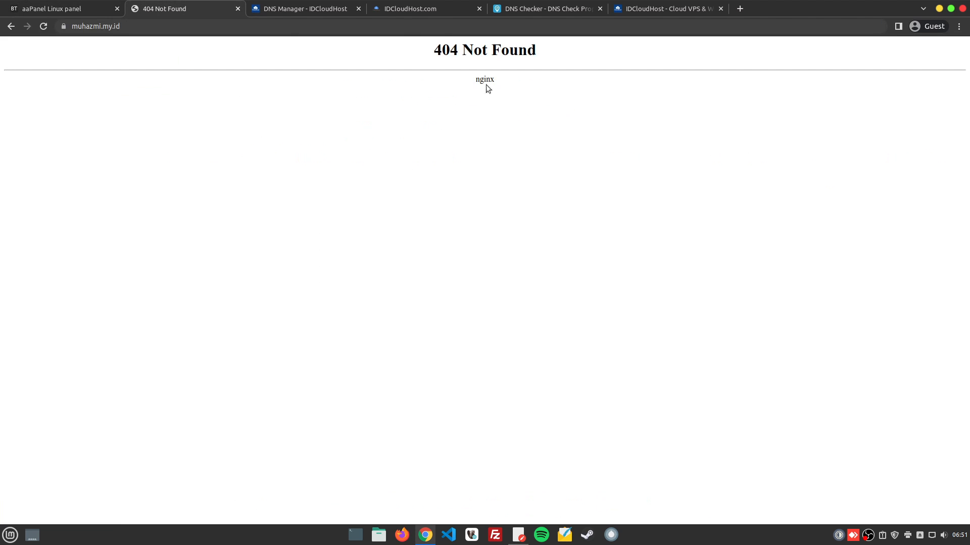
Step: Start the muhazmi.my.id site again in aaPanel and reload its page
left_click(71, 4)
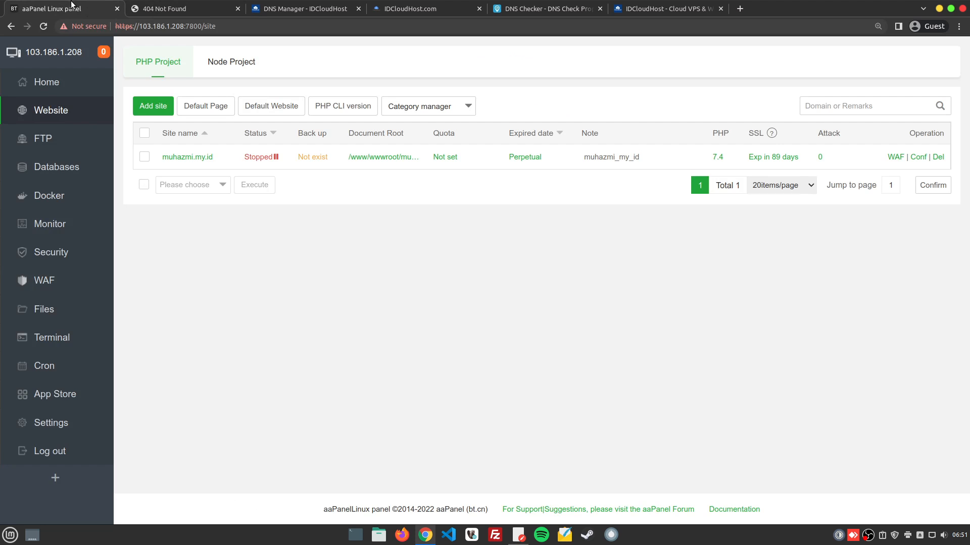
left_click(264, 156)
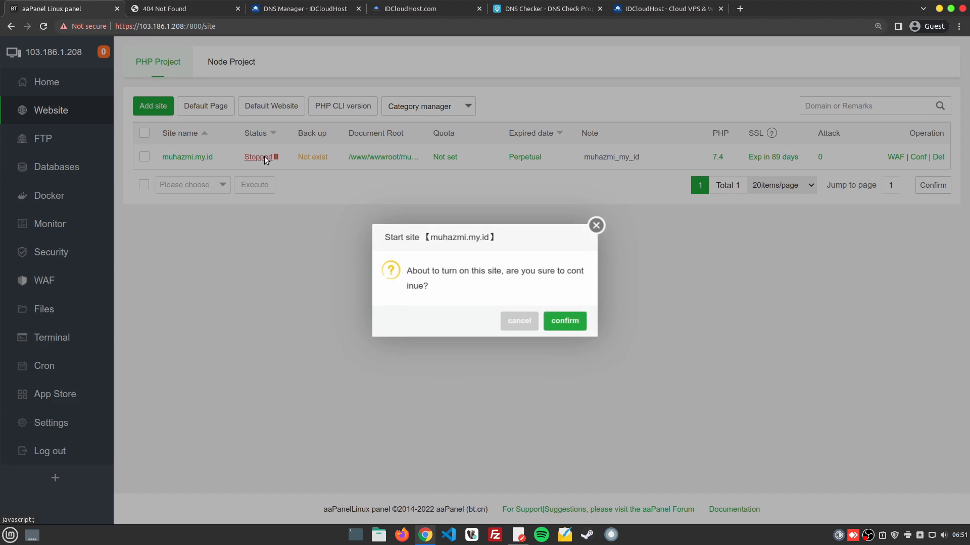
left_click(577, 323)
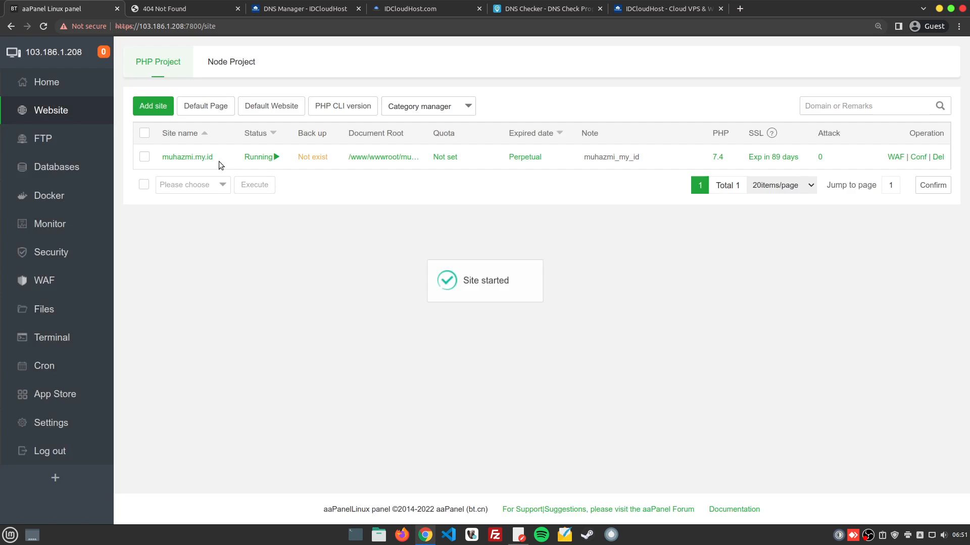
left_click(219, 161)
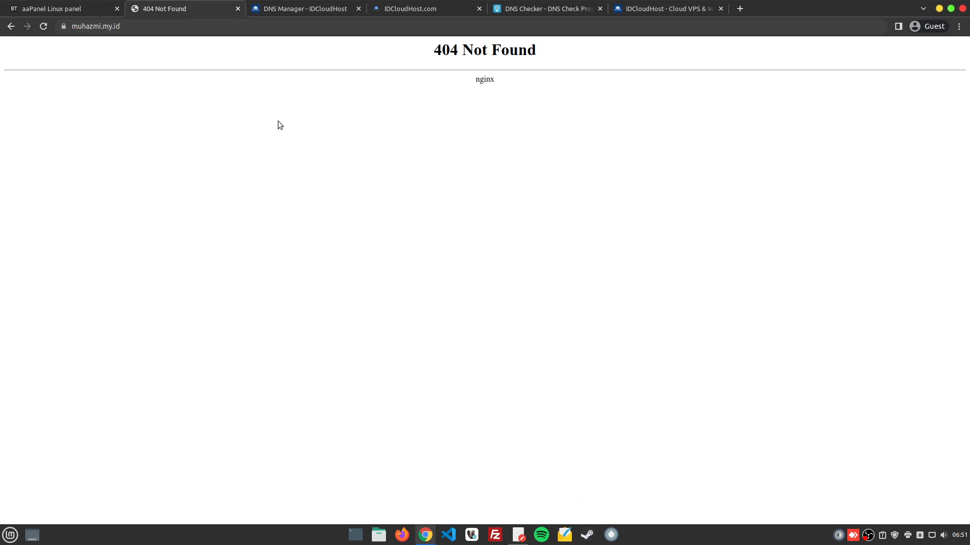
key("ctrl+r")
Step: View the package backup list of muhazmi.my.id in aaPanel and close it
left_click(93, 5)
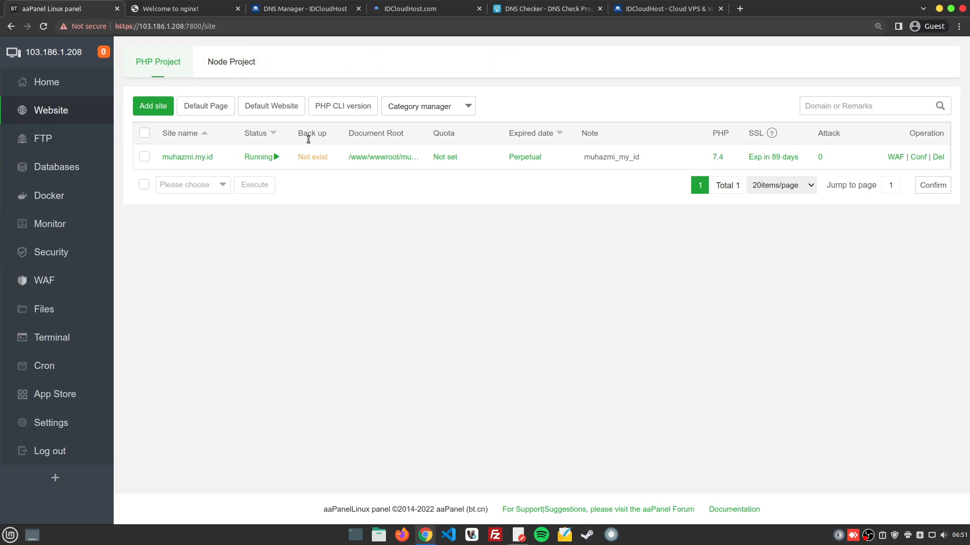
left_click(316, 157)
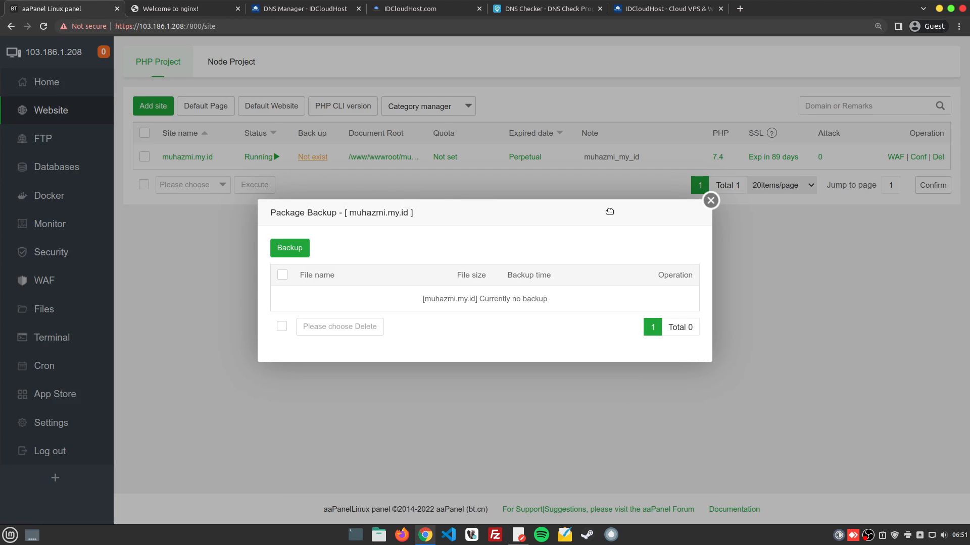
left_click(710, 201)
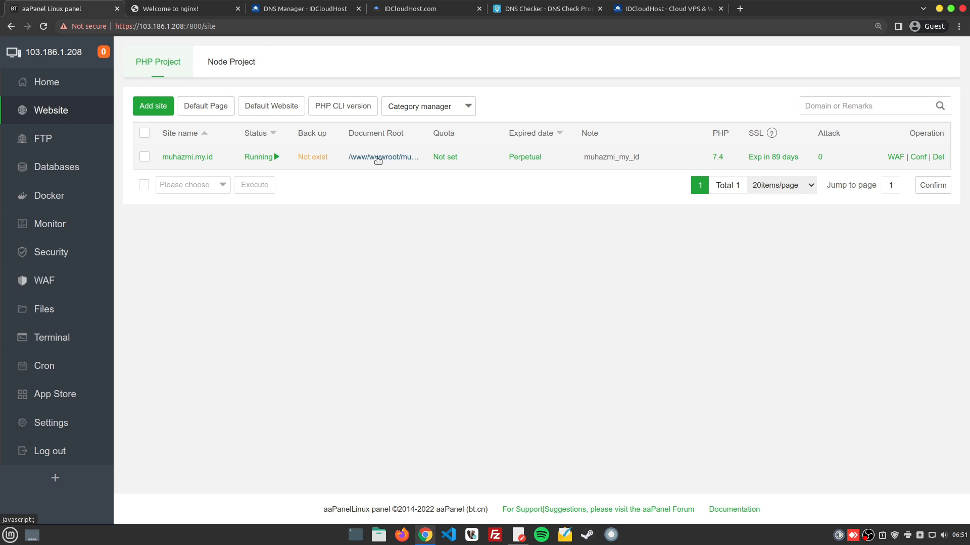
Step: Open aaPanel's file manager in a new browser tab, enter wwwroot/muhazmi.my.id, and compare its files with the live page
middle_click(62, 317)
left_click(159, 6)
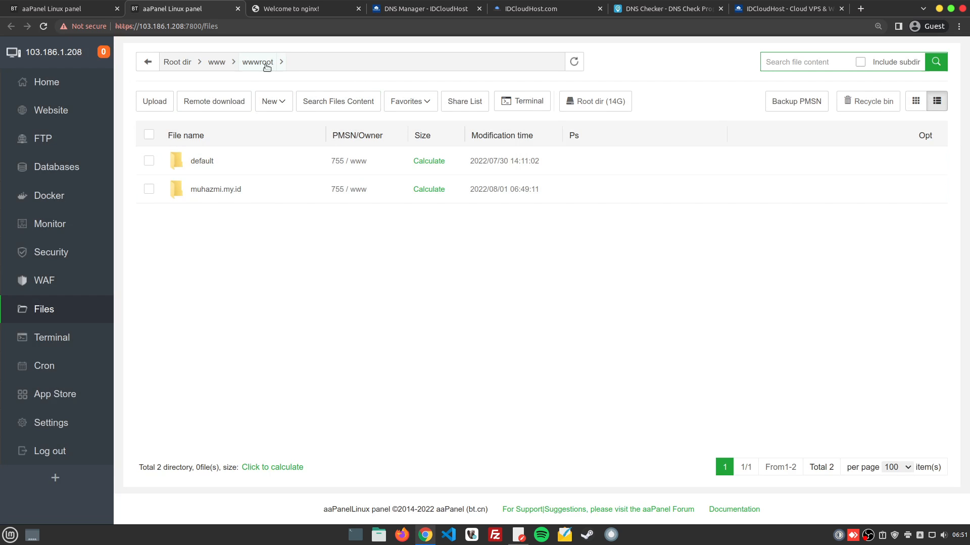
left_click(224, 190)
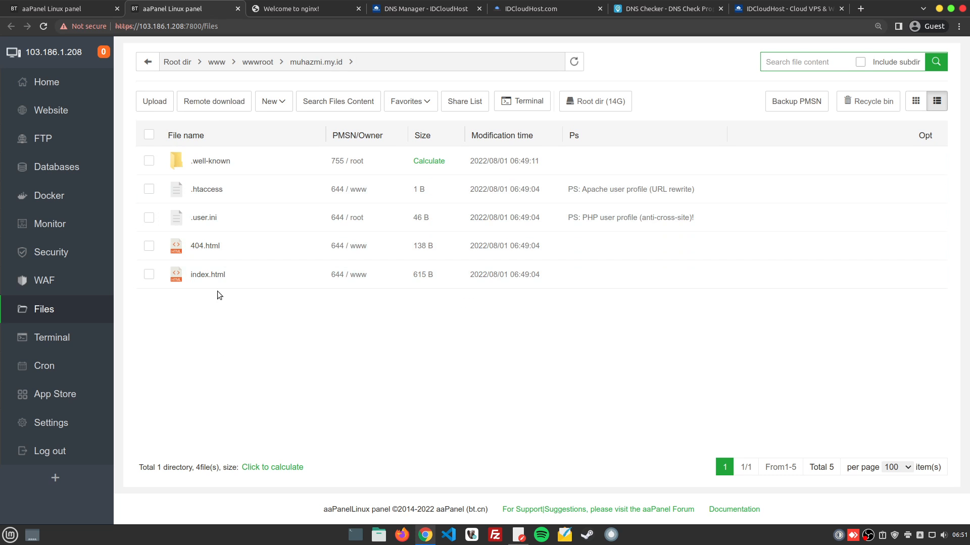
left_click(292, 8)
left_click(165, 4)
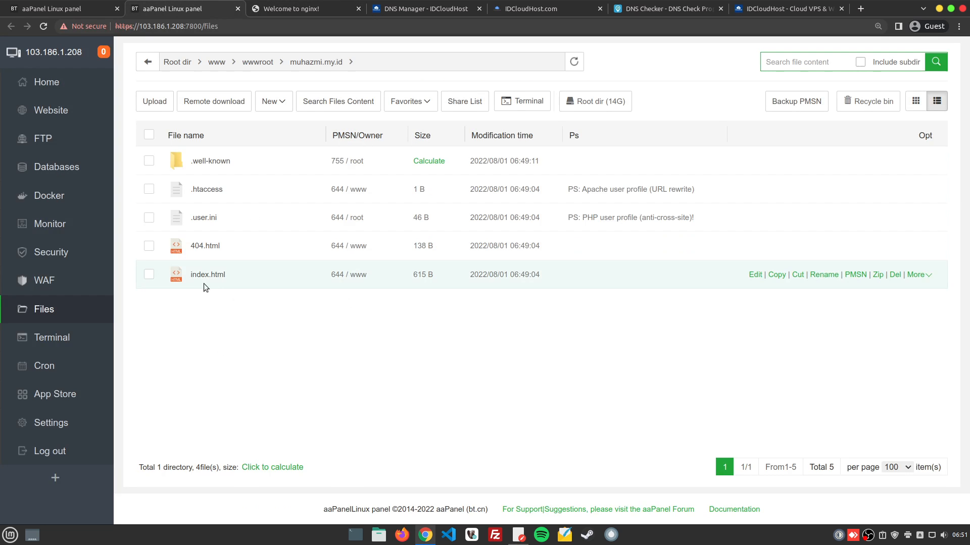
Step: Open index.html of muhazmi.my.id for editing, change its h1 heading to "Welcome to MuhAzmi.my.id!" and save the file
right_click(218, 276)
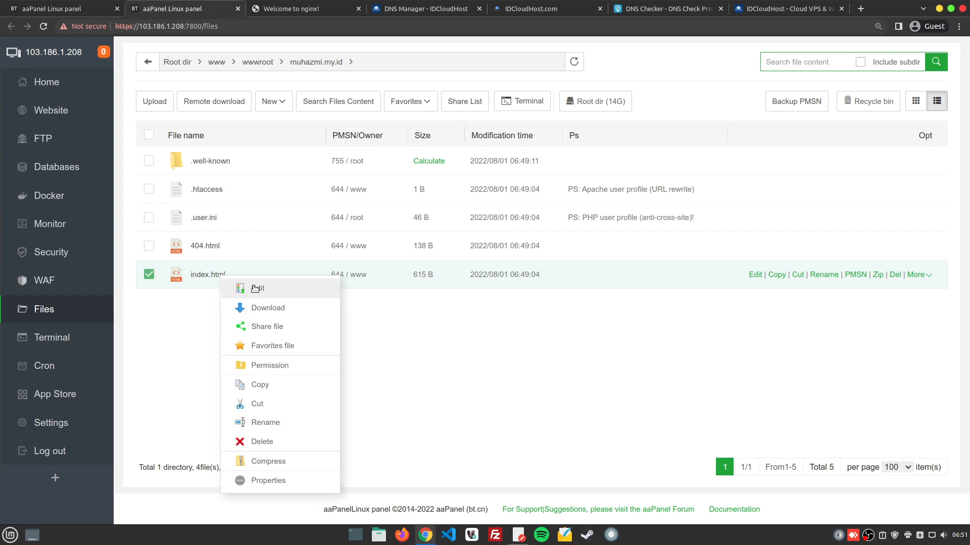
left_click(204, 276)
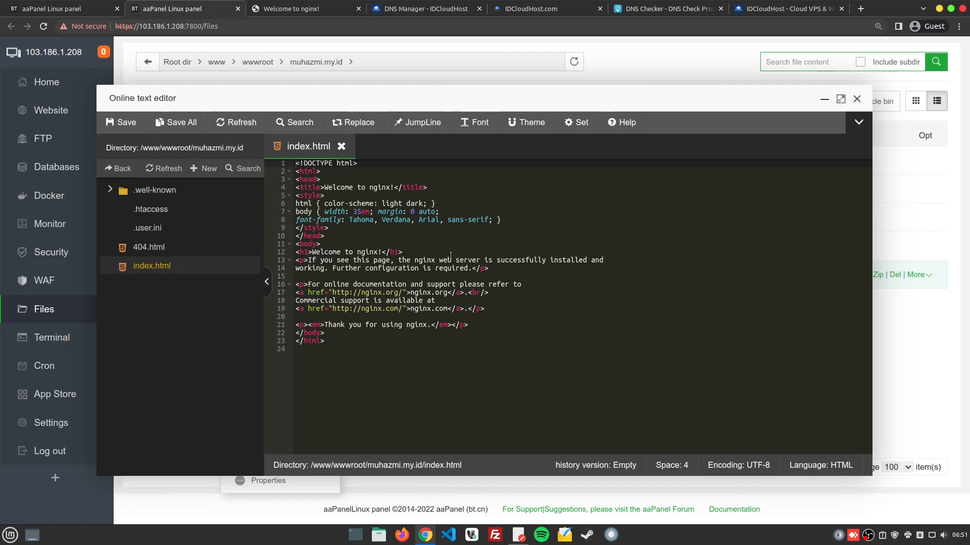
double_click(371, 251)
type("Muh")
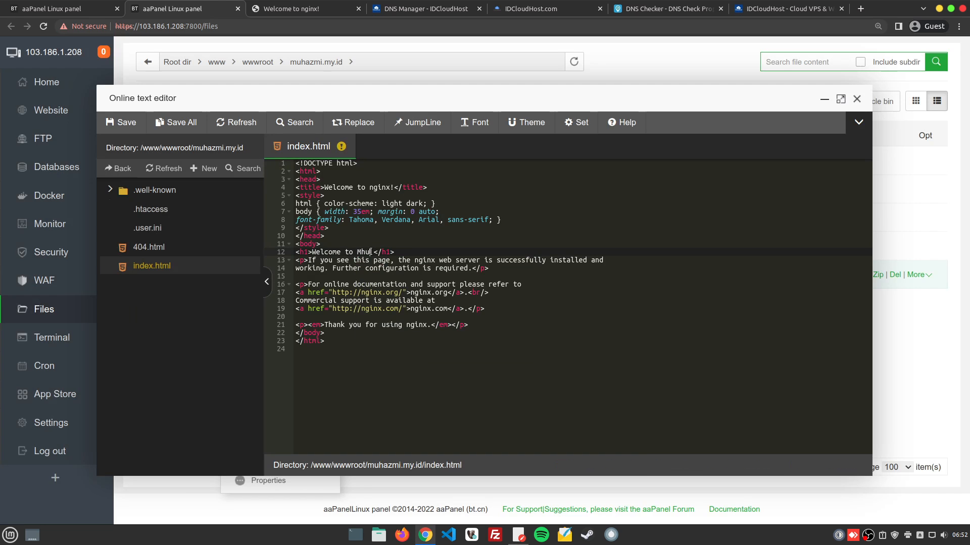
type("azmi.my.id!")
key("ctrl+s")
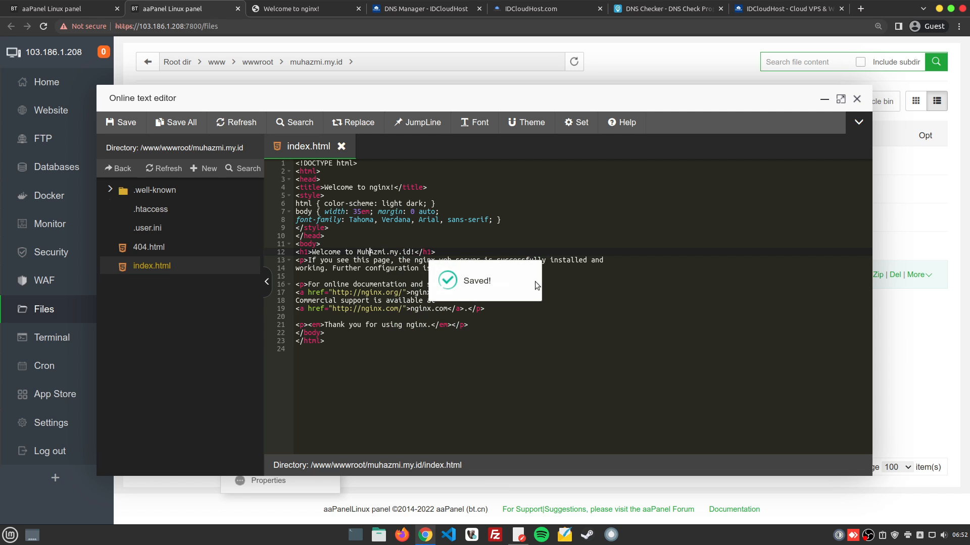
Step: Reload the live muhazmi.my.id page to check its heading, then return to aaPanel and close the text editor
left_click(303, 7)
key("F5")
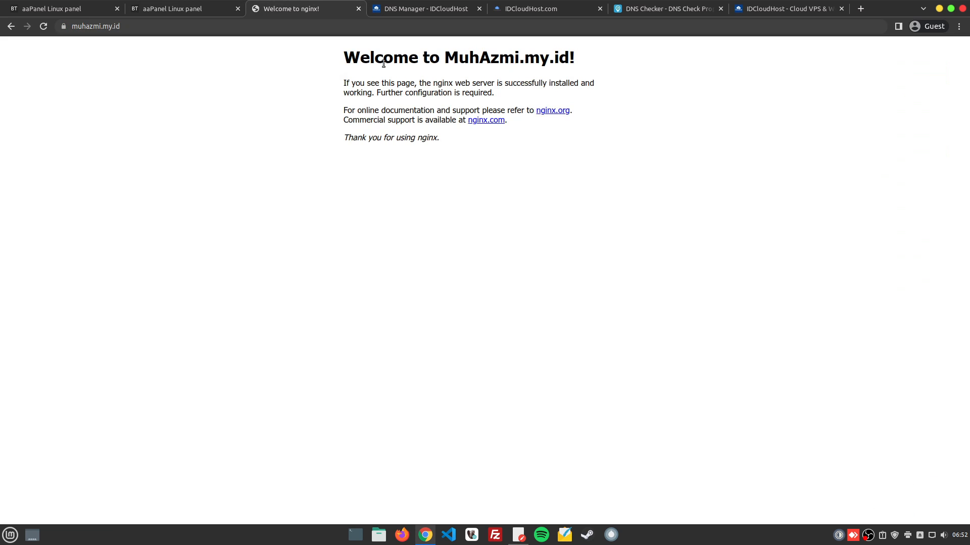
left_click_drag(342, 54, 635, 81)
left_click(634, 77)
left_click(185, 7)
left_click(856, 99)
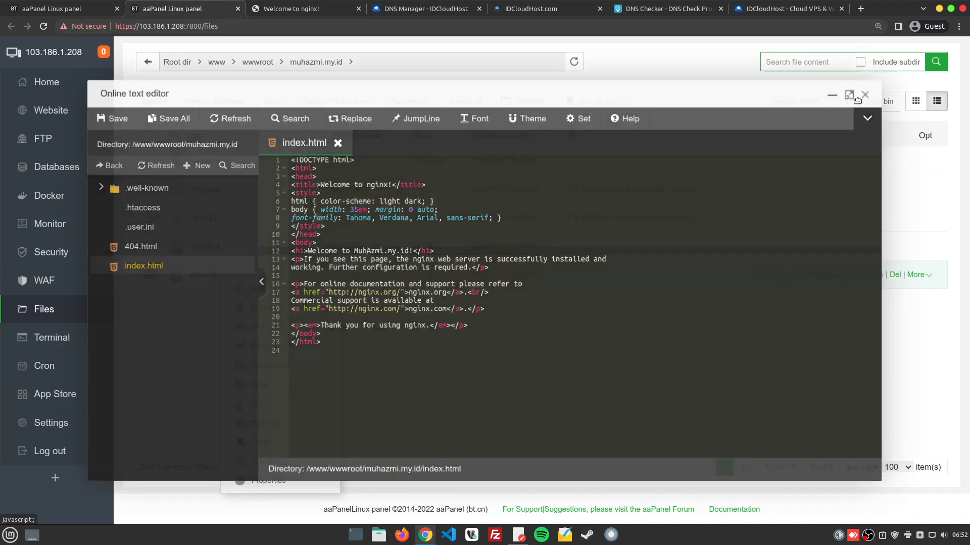
Step: Return to the website list and view the quota, expiry date and note settings of muhazmi.my.id without changing them
left_click(66, 111)
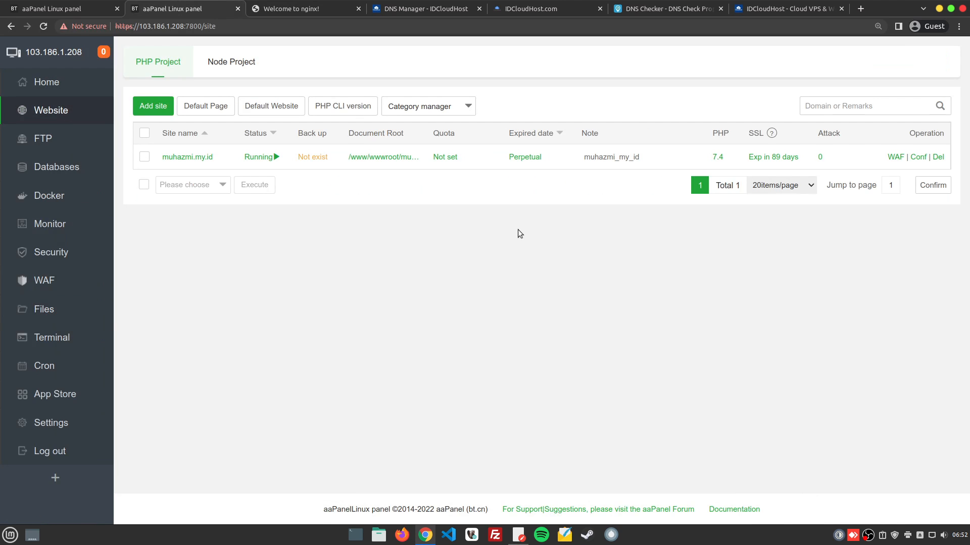
left_click(443, 158)
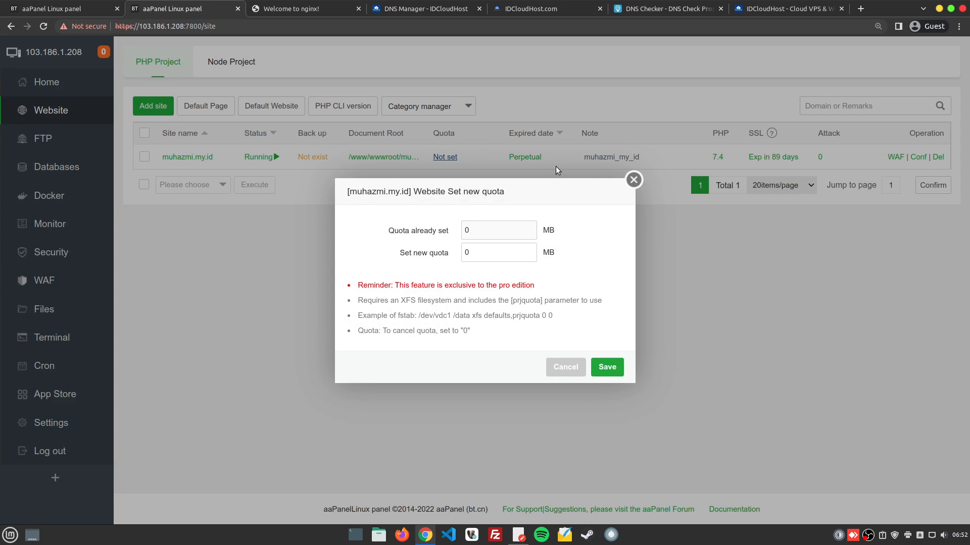
left_click(633, 179)
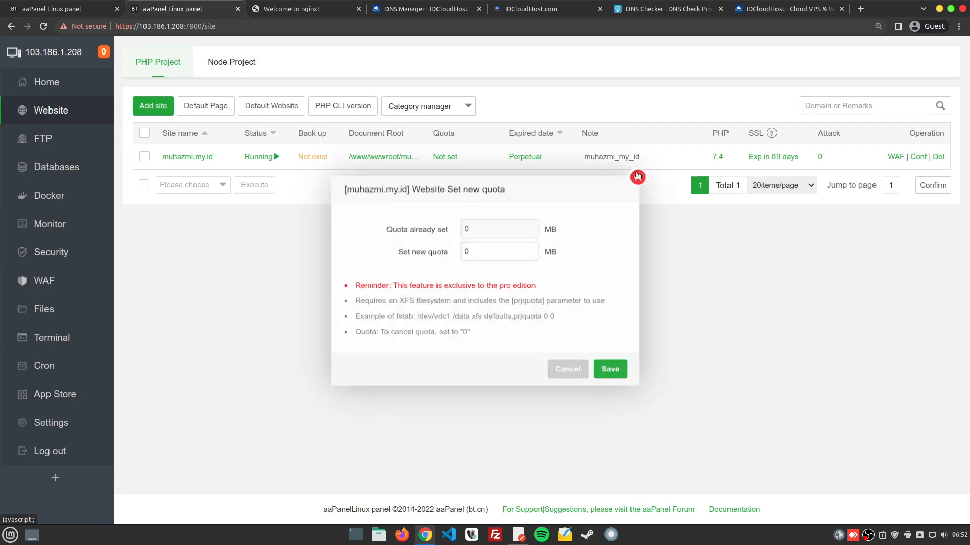
left_click(531, 157)
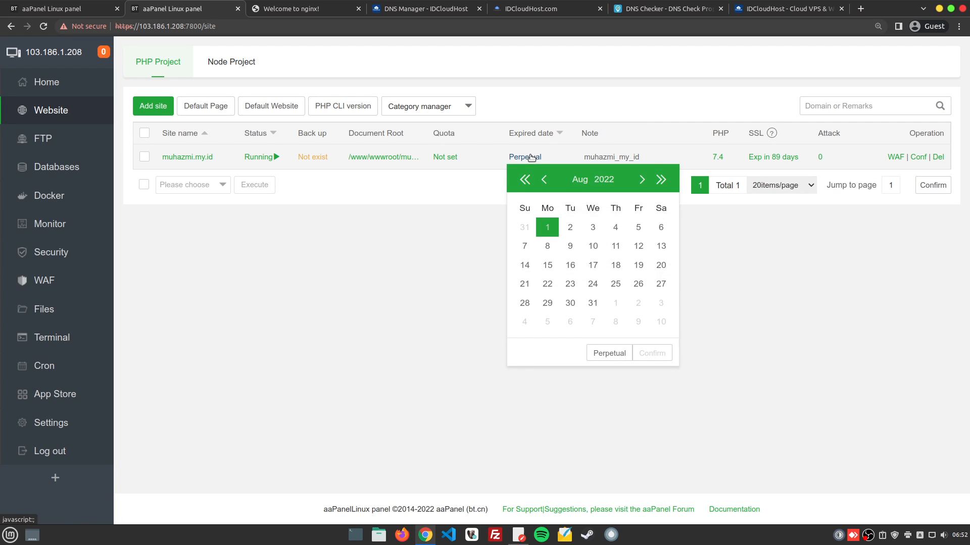
left_click(436, 259)
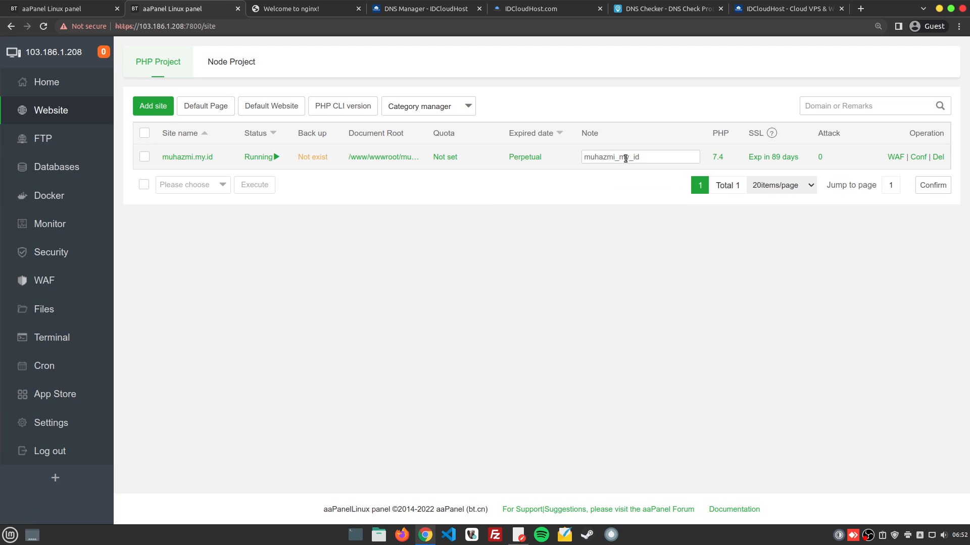
left_click(609, 158)
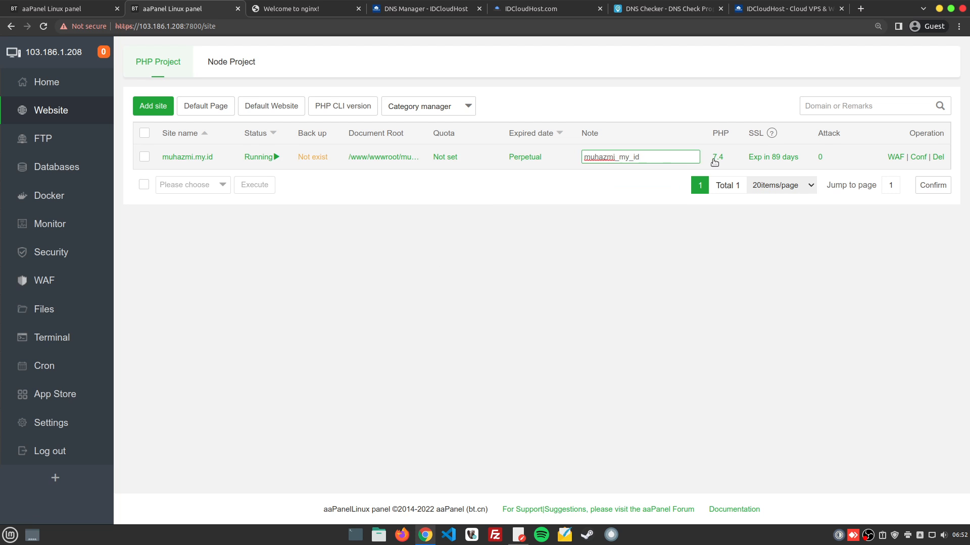
Step: View the PHP versions available for muhazmi.my.id and close the site settings without switching
left_click(718, 158)
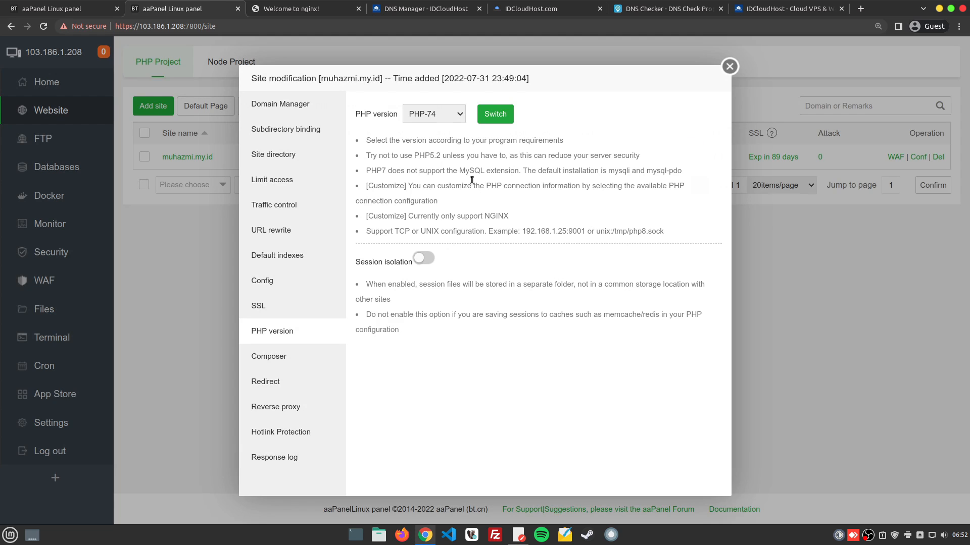
left_click(458, 113)
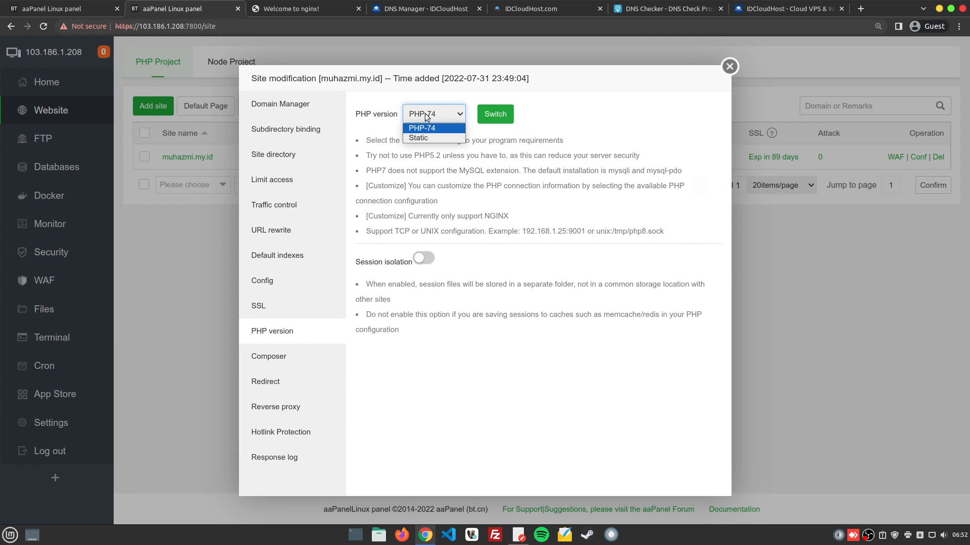
left_click(397, 126)
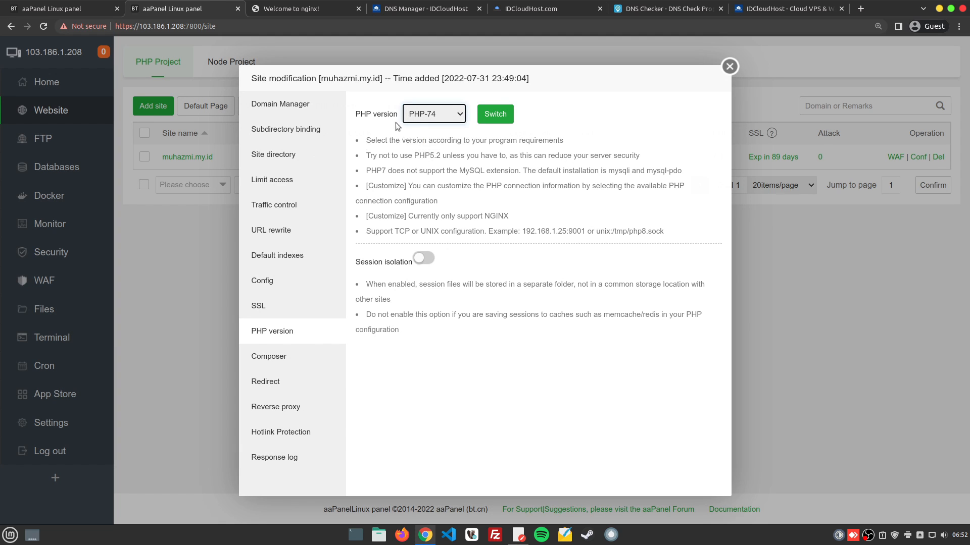
left_click(729, 67)
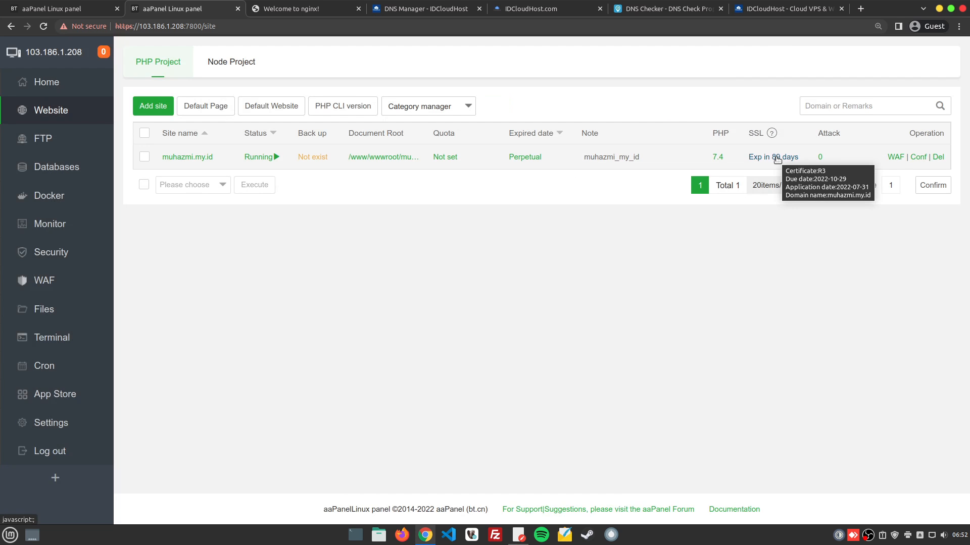
Step: Review the SSL certificate and the log security analysis of muhazmi.my.id, closing each dialog
left_click(776, 157)
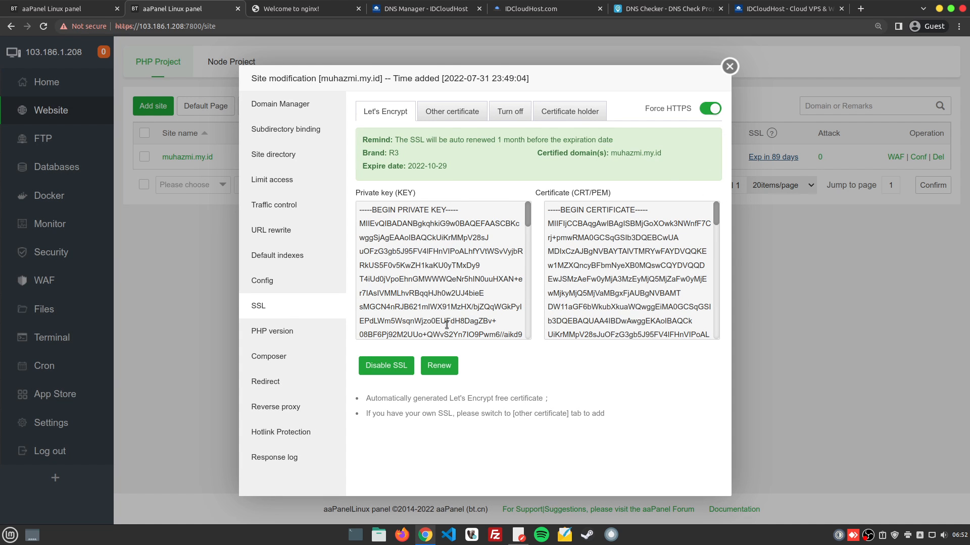
left_click(729, 67)
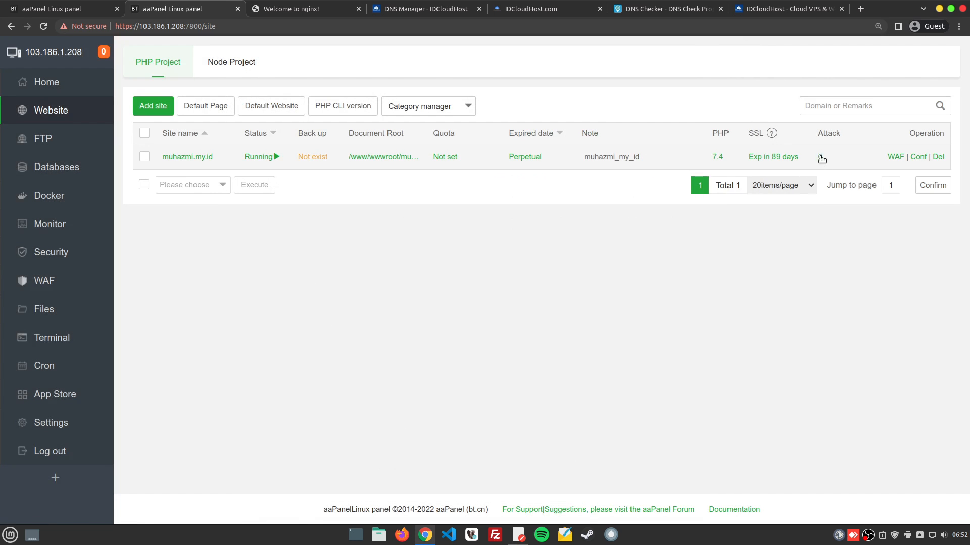
left_click(820, 157)
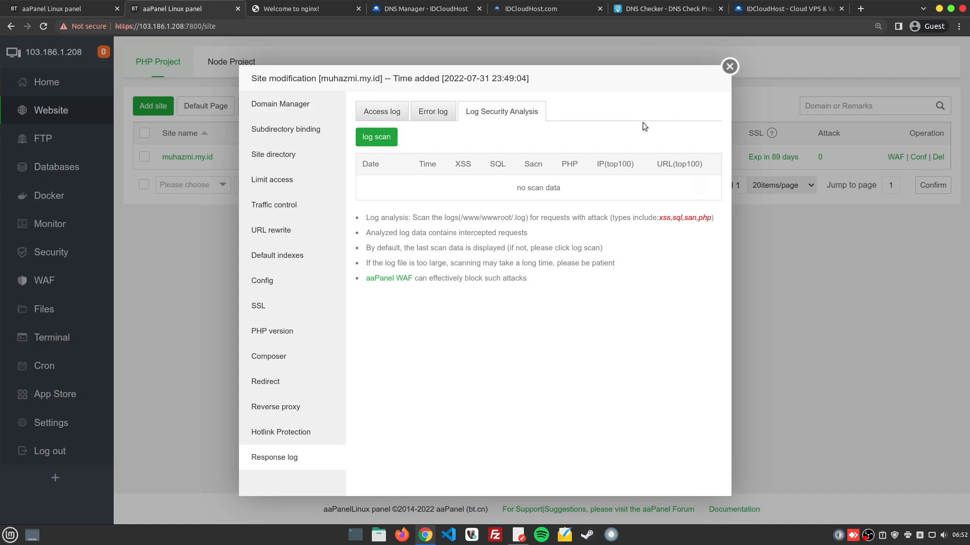
left_click(730, 66)
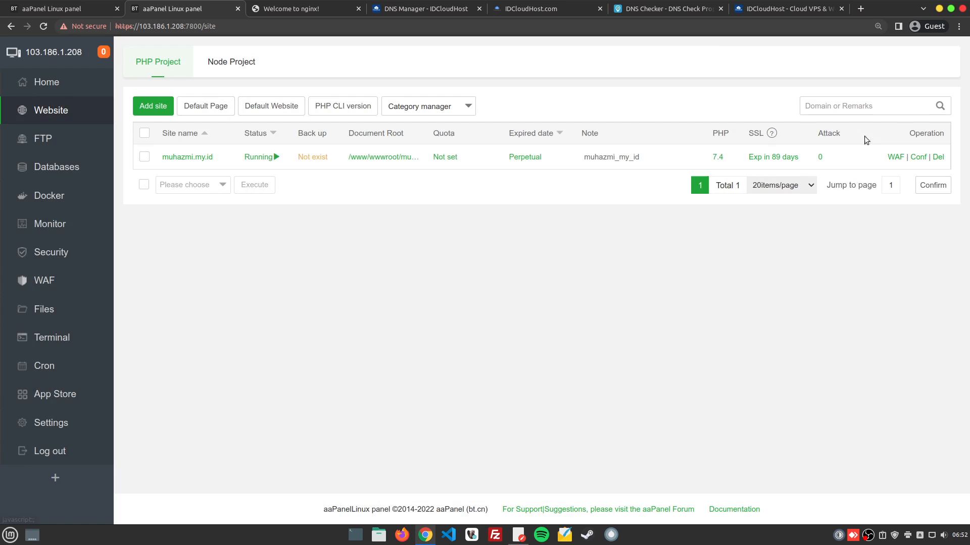
Step: Try to open the WAF of muhazmi.my.id, dismiss the notice, and search the App Store for "waf" in a new tab
left_click(895, 157)
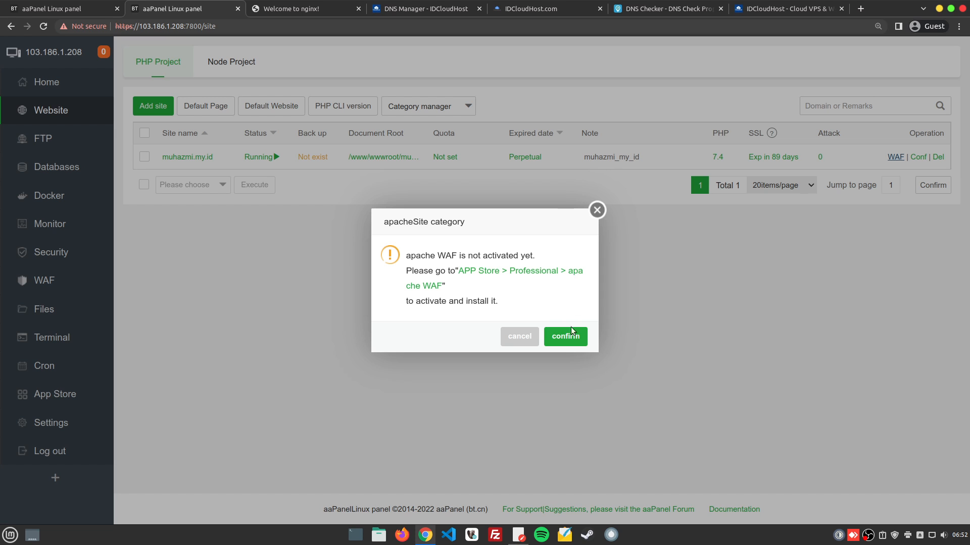
left_click(597, 210)
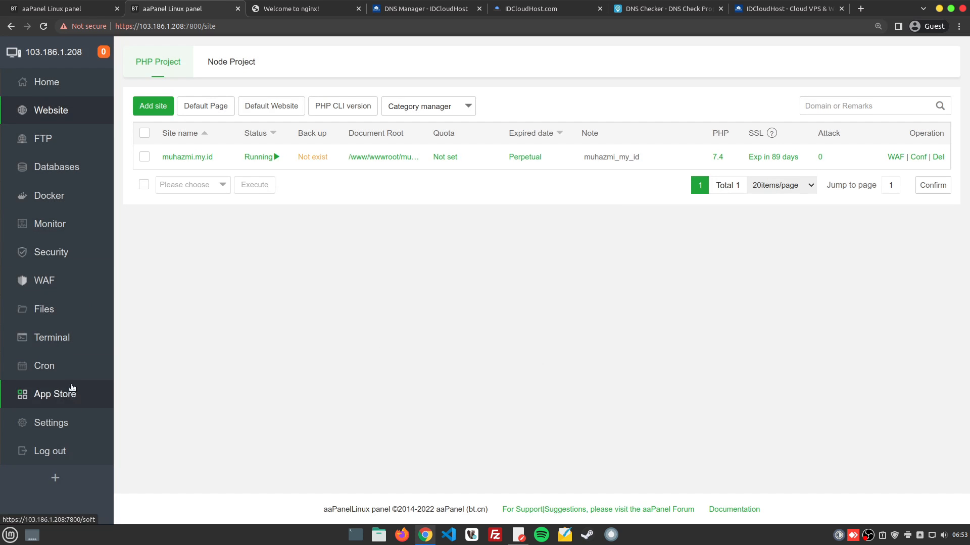
middle_click(68, 395)
left_click(281, 9)
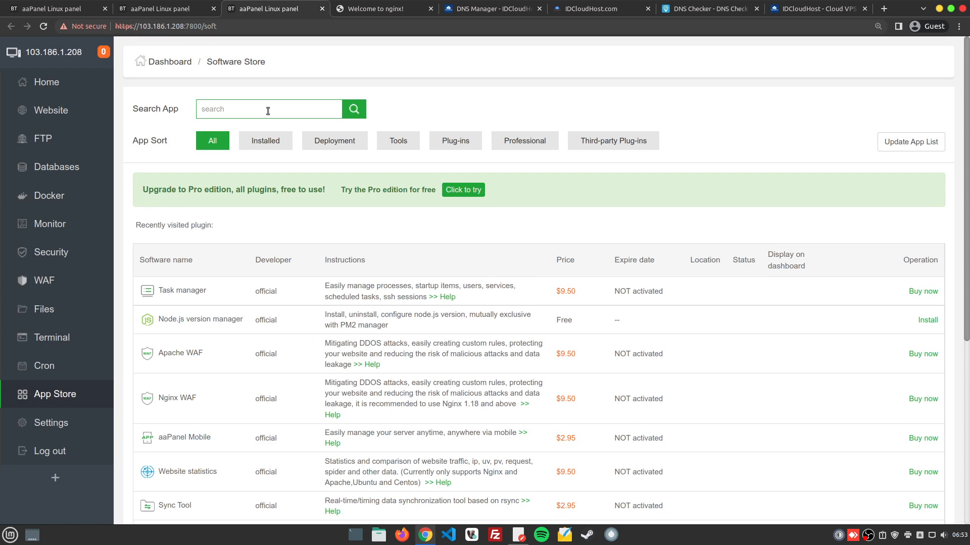
left_click(268, 111)
type("waf")
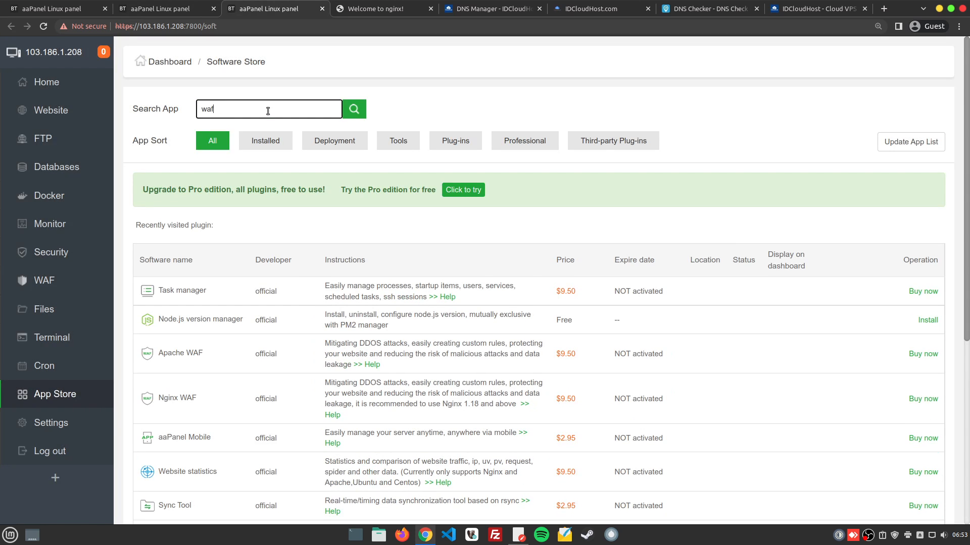
key("Return")
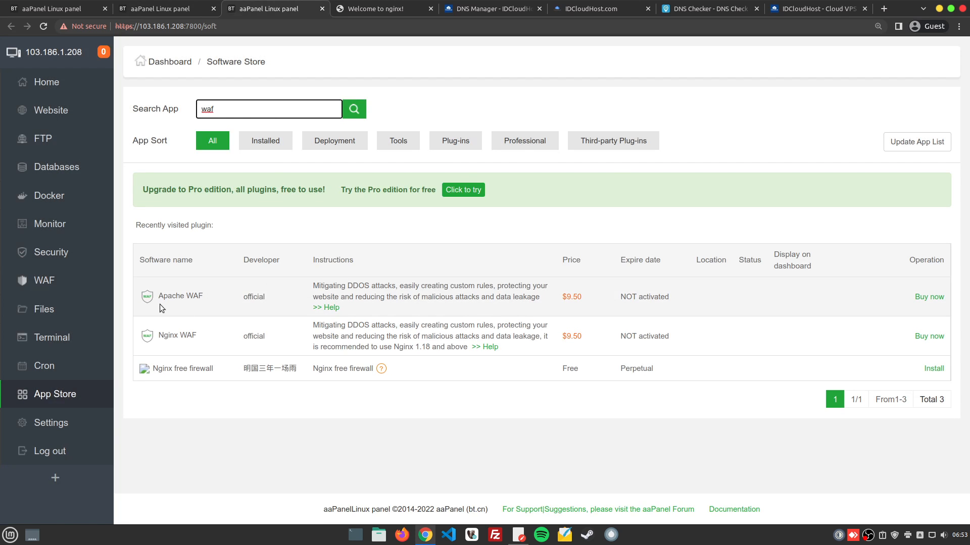
Step: Examine the description, price and activation status of the Apache WAF entry
left_click_drag(159, 295, 670, 301)
left_click(697, 303)
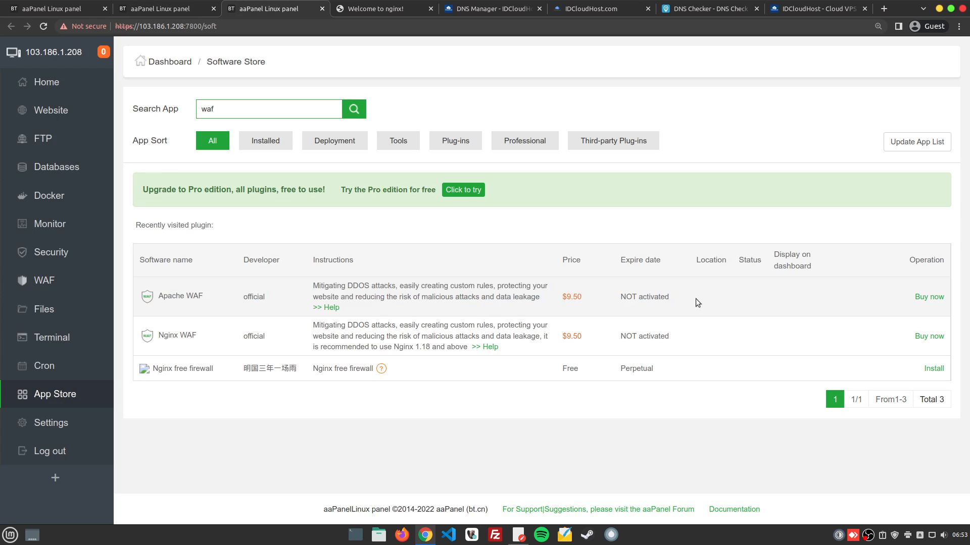
left_click_drag(592, 302, 564, 298)
left_click(595, 301)
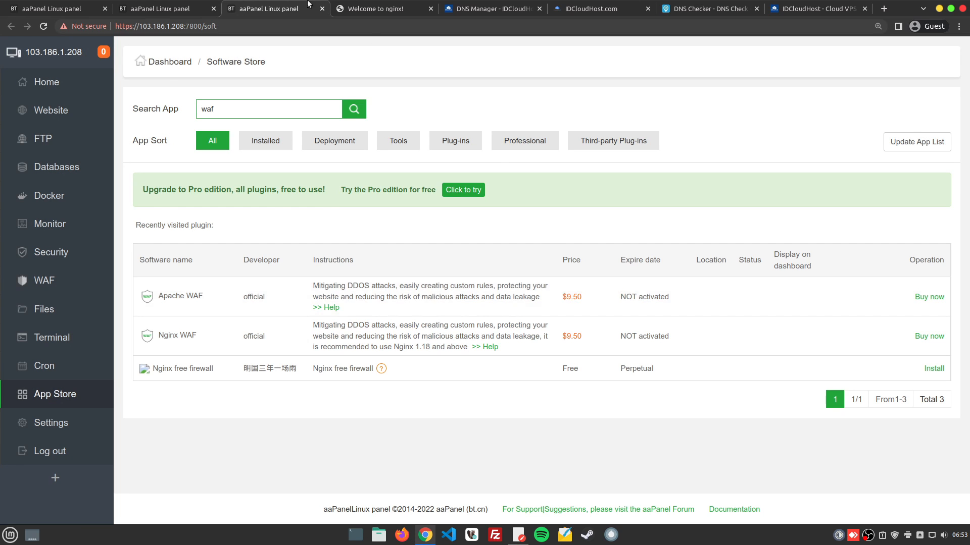
Step: Open the configuration of muhazmi.my.id from the website list and view its domain, subdirectory binding, site directory and traffic control settings
left_click(161, 6)
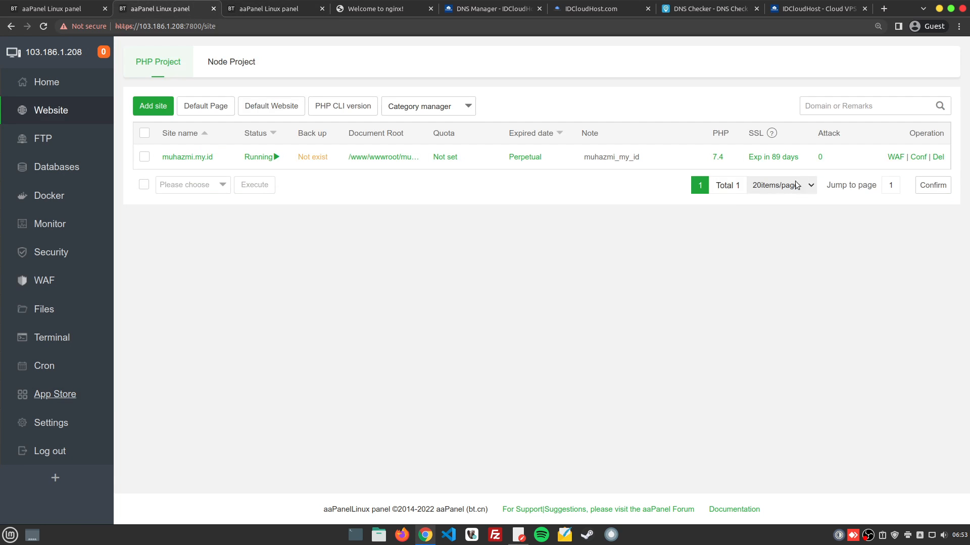
left_click(917, 157)
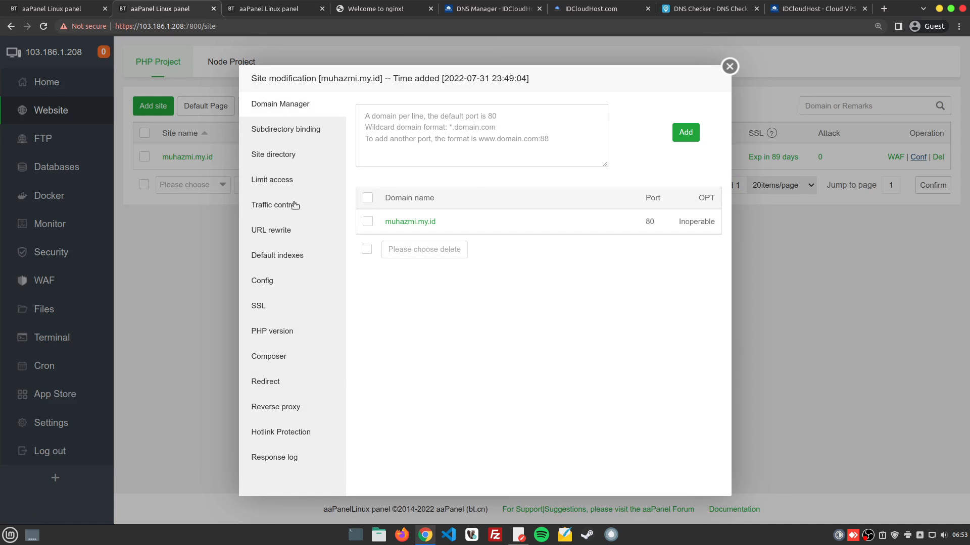
left_click(292, 137)
left_click(288, 155)
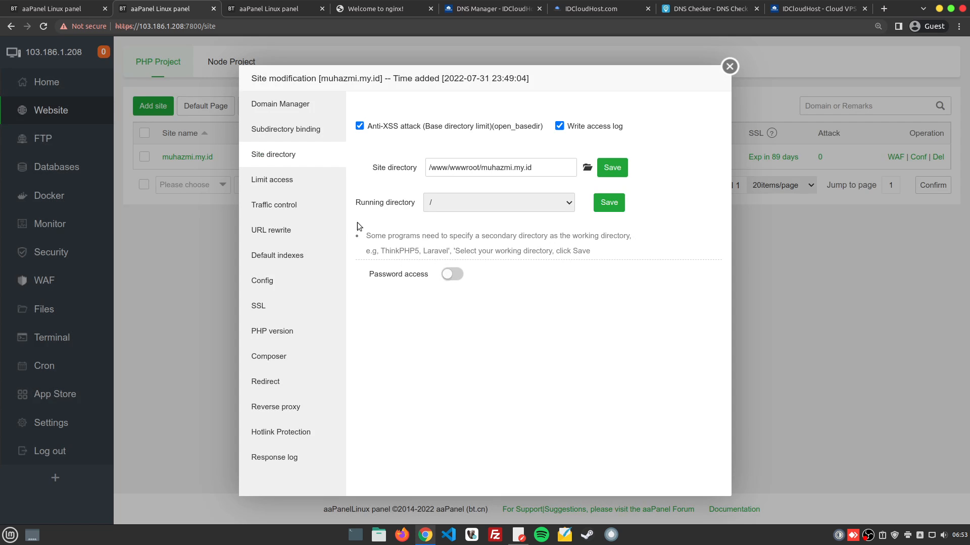
left_click(289, 206)
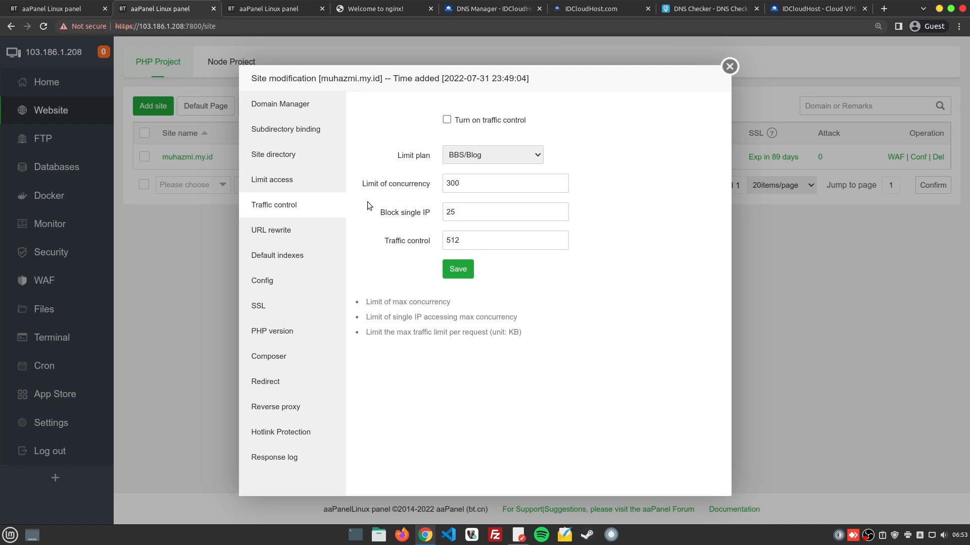
Step: View the URL rewrite, SSL, PHP version, Composer and redirect settings of muhazmi.my.id
left_click(287, 231)
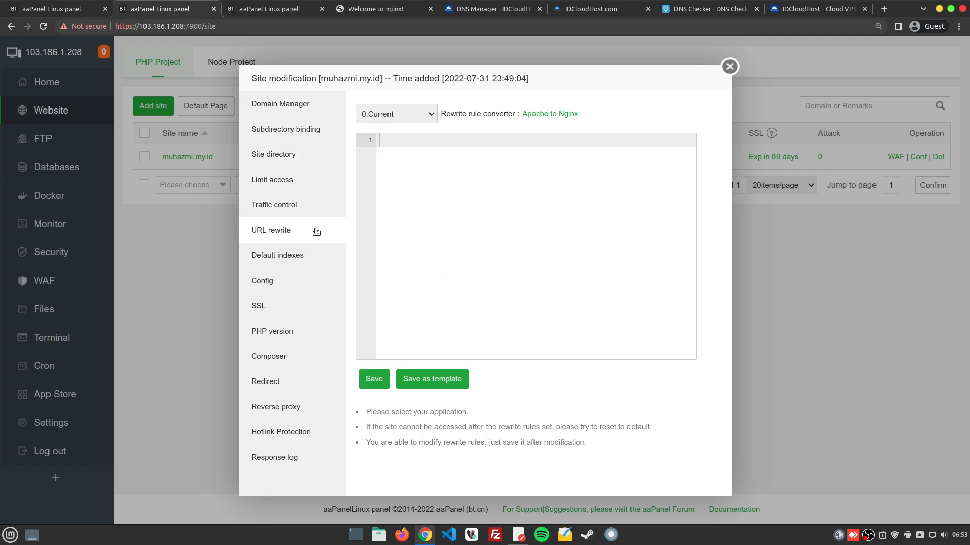
left_click(286, 312)
left_click(289, 336)
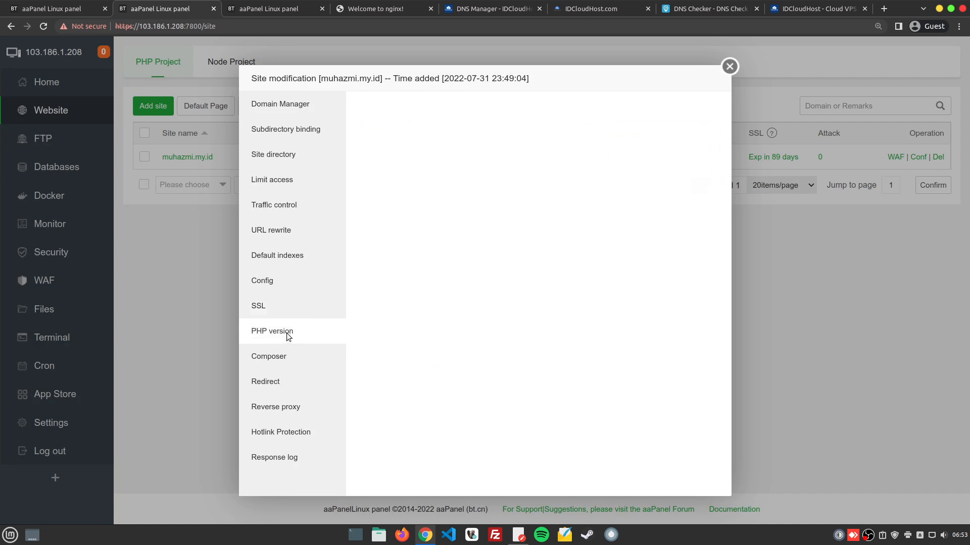
left_click(292, 356)
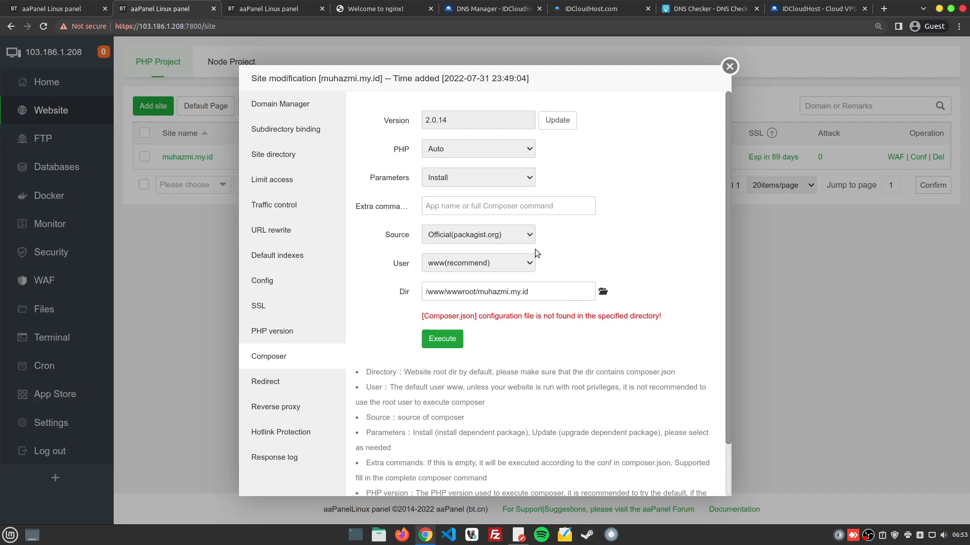
left_click(337, 380)
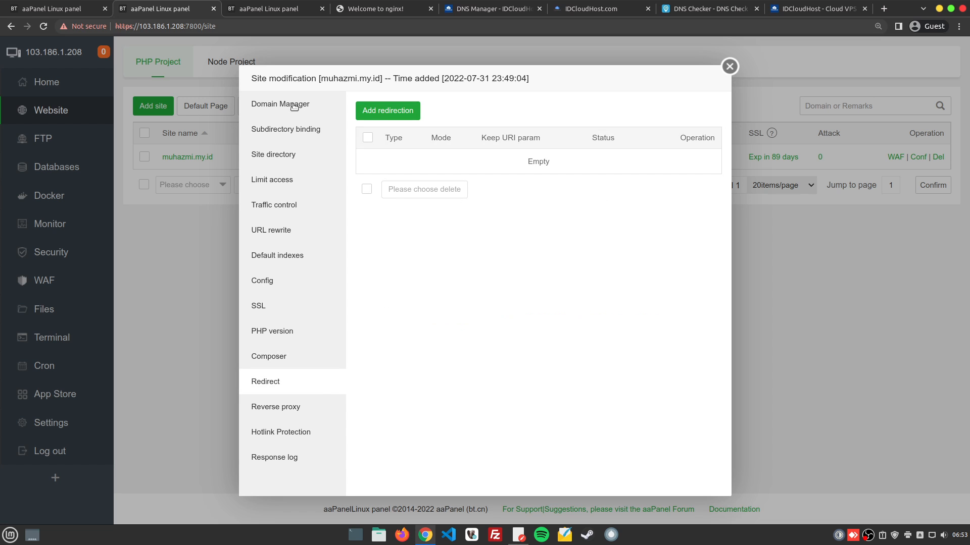
Step: View the SSL certificate settings of muhazmi.my.id and close the site configuration
left_click(263, 305)
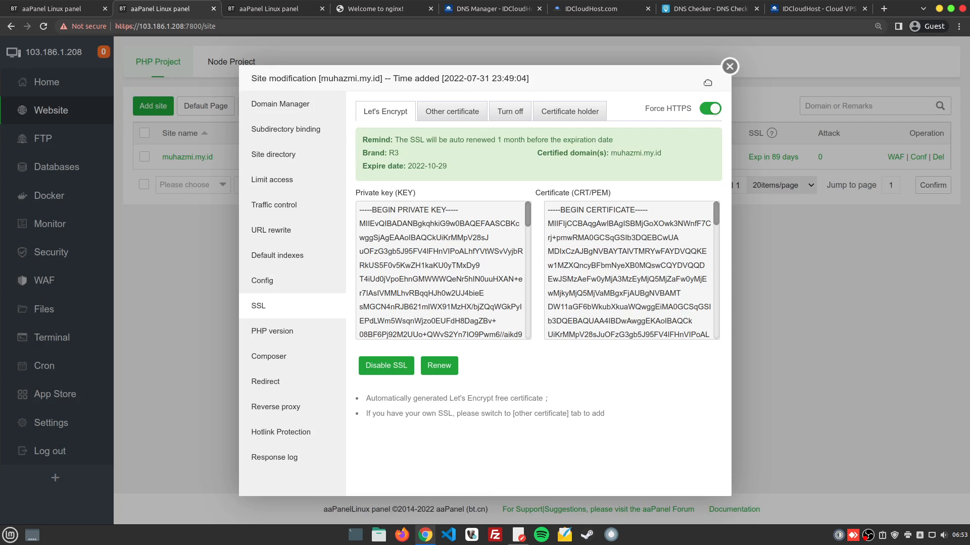
left_click(729, 66)
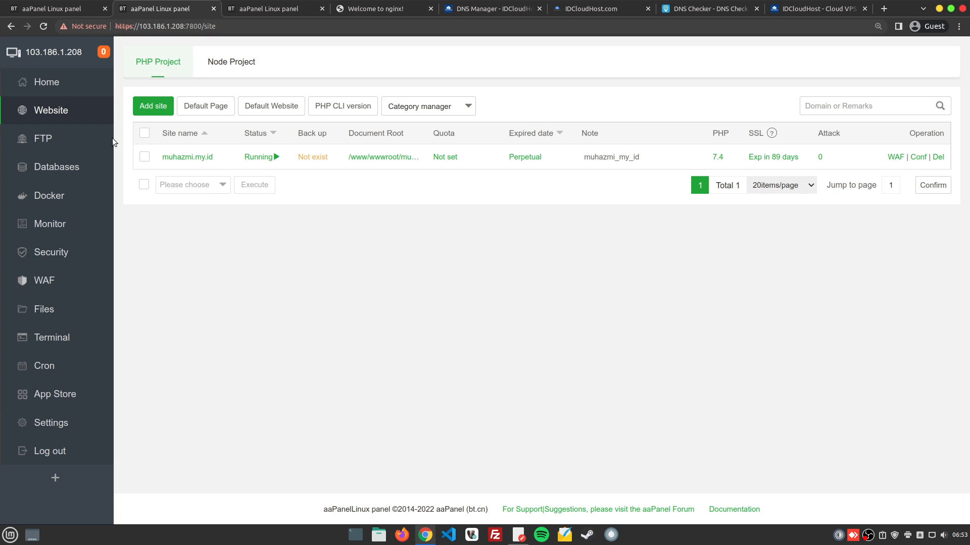
Step: Copy the username ftp_muhazmi_my_id from the panel's FTP accounts and enter it as the connection username in FileZilla
left_click(43, 138)
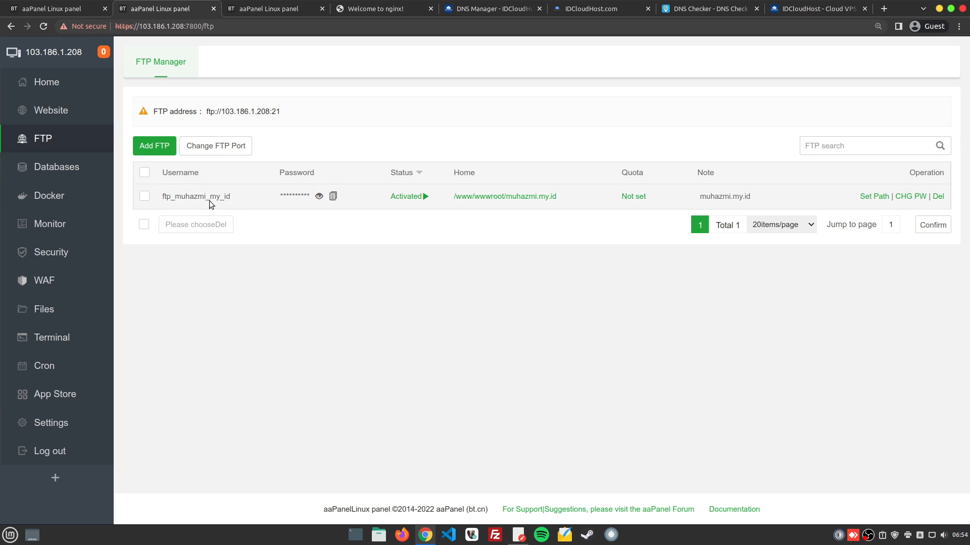
double_click(188, 196)
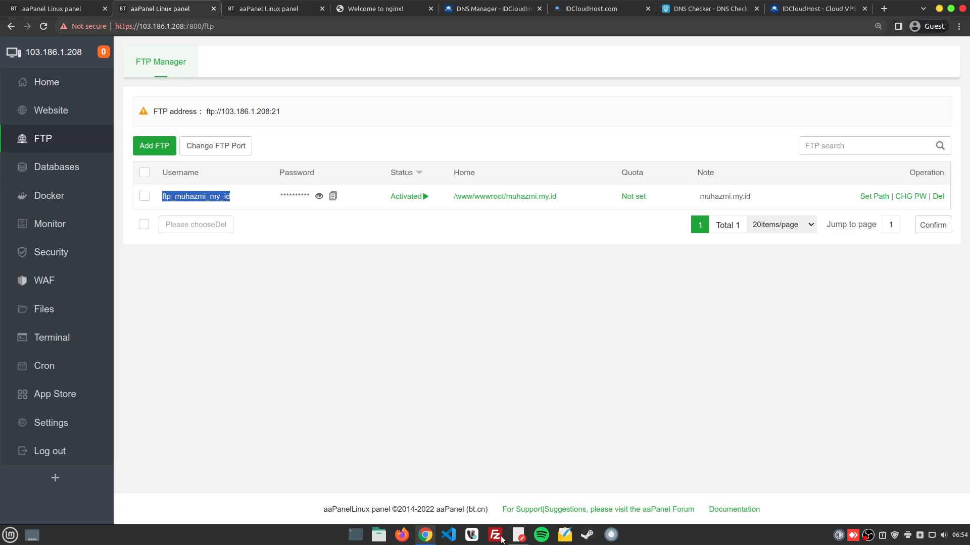
left_click(500, 537)
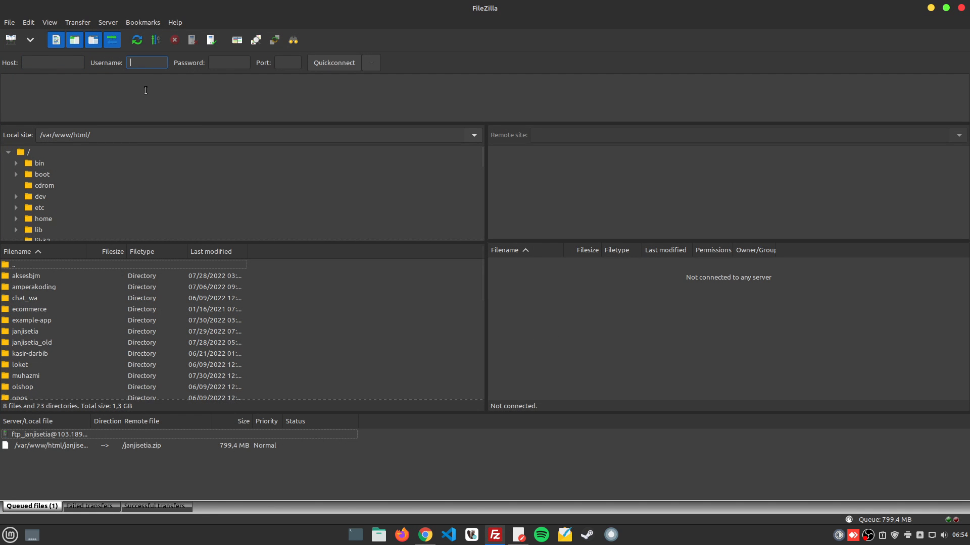
key("ctrl+v")
key("alt+Tab")
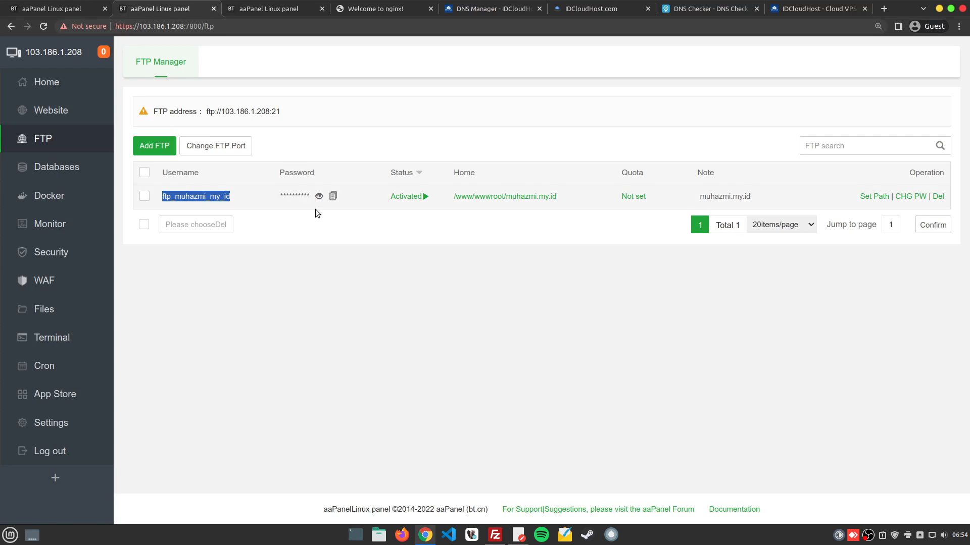
Step: Reveal and copy the FTP account's password in aaPanel and paste it into FileZilla's password field
left_click(318, 196)
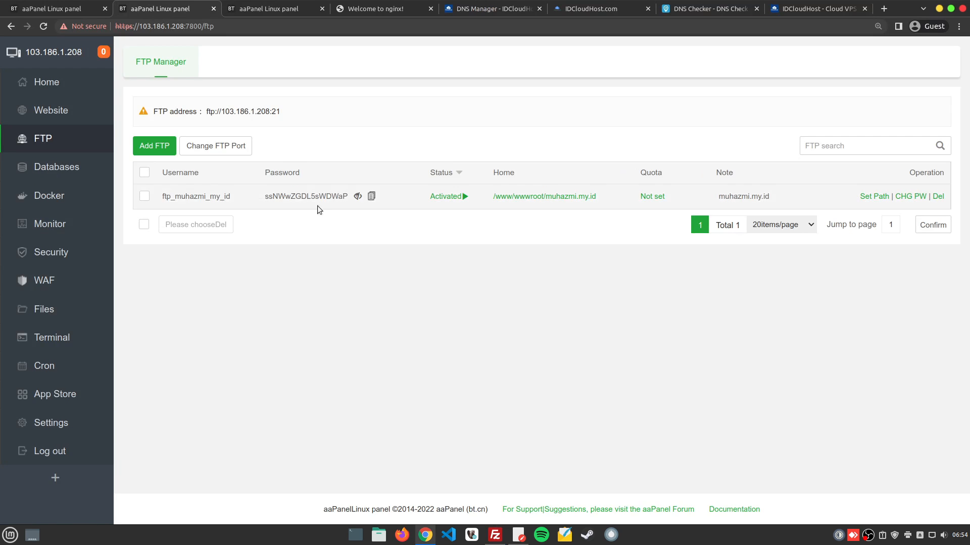
left_click(372, 197)
key("alt+Tab")
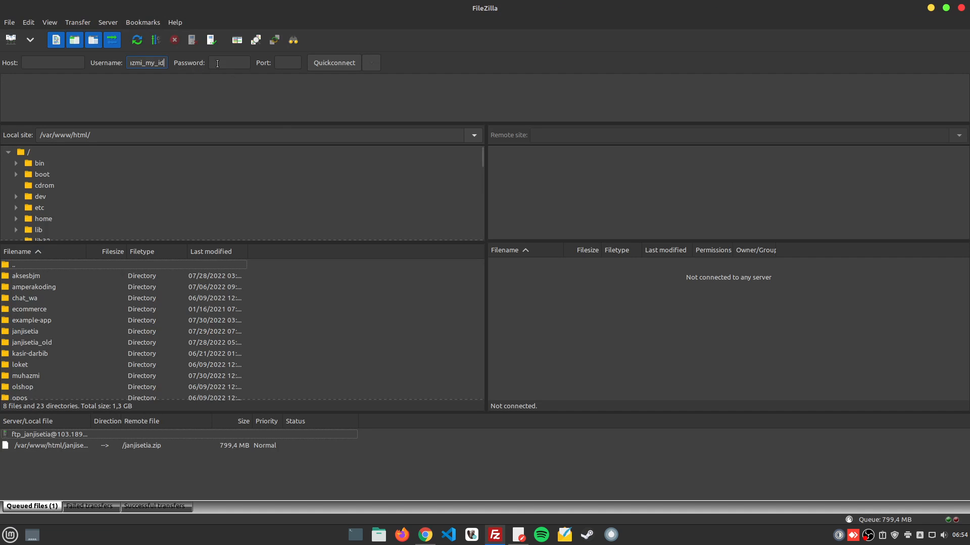
key("alt+Tab")
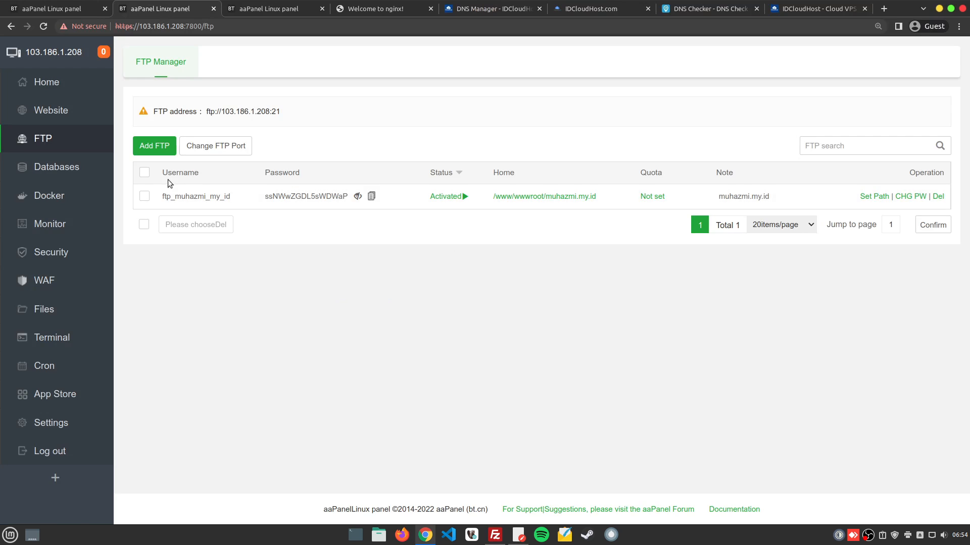
key("alt+Tab")
Step: Copy the host 103.186.1.208 from the panel's FTP address, connect to it in FileZilla, and accept the unknown certificate
key("alt+Tab")
mouse_move(223, 112)
left_mouse_down()
mouse_move(300, 111)
mouse_move(220, 114)
left_mouse_up()
left_click(270, 111)
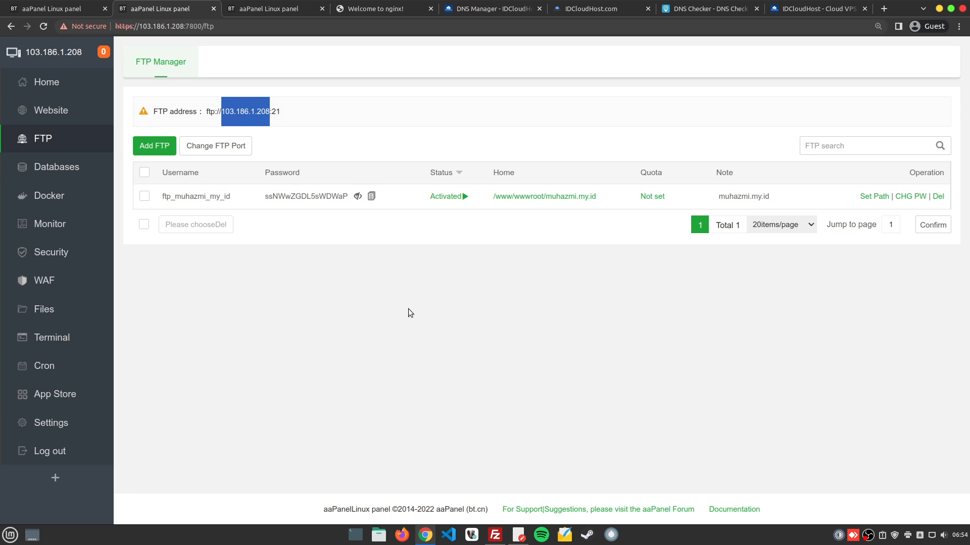
key("alt+Tab")
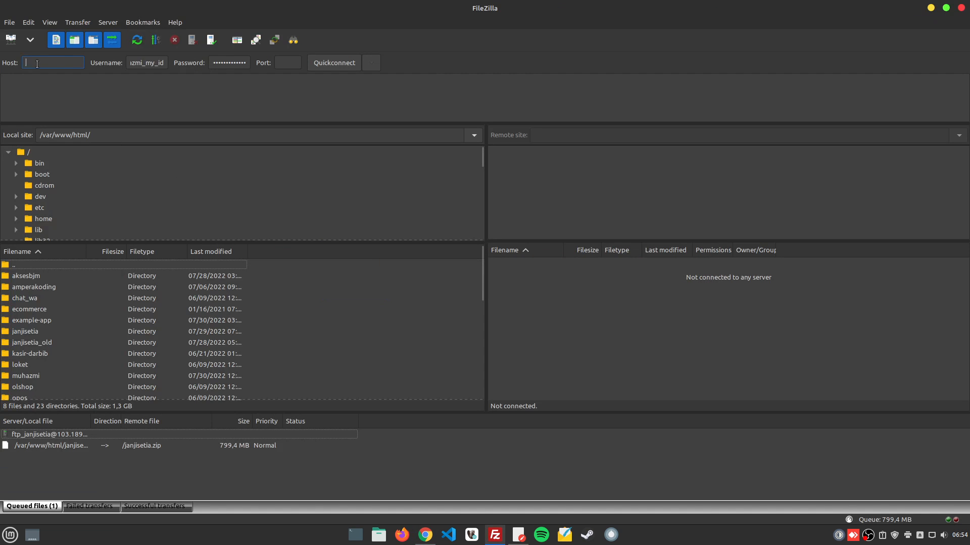
key("ctrl+v")
key("Return")
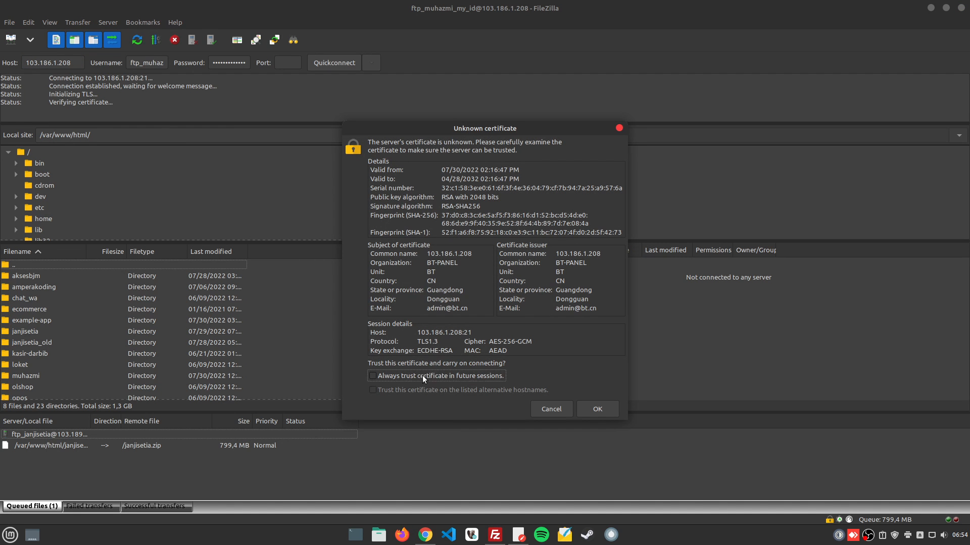
left_click(611, 411)
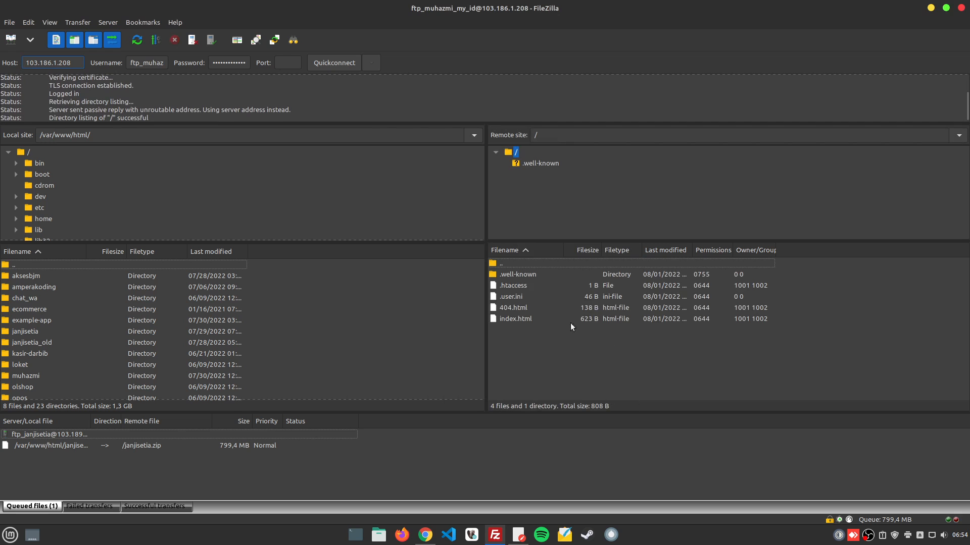
Step: Look over the remote site's files, including .htaccess, .user.ini, 404.html and index.html
left_click(556, 308)
left_click(523, 285)
left_click(525, 301)
left_click(525, 319)
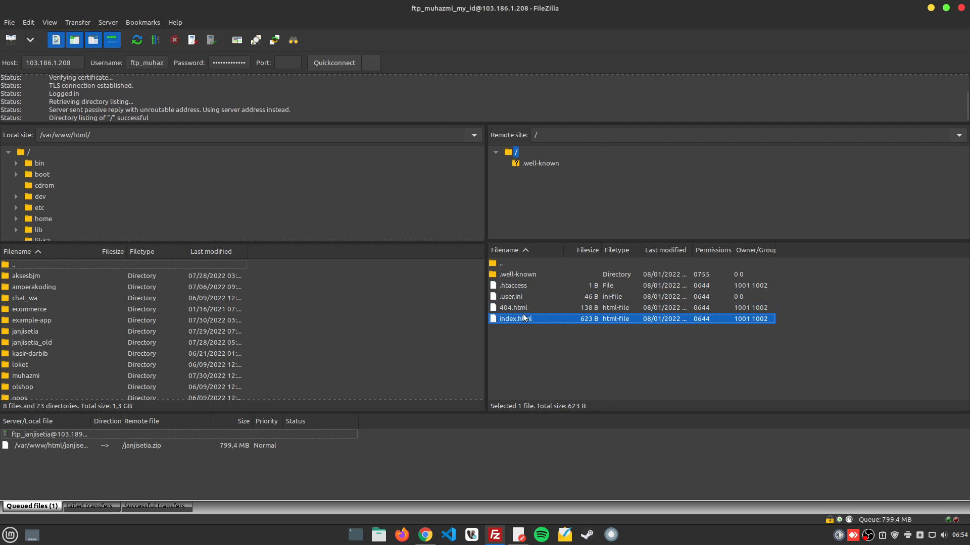
left_click(527, 305)
left_click(525, 318)
Step: Switch back to aaPanel and set the access permission of the muhazmi.my.id database to Everyone
left_click(426, 542)
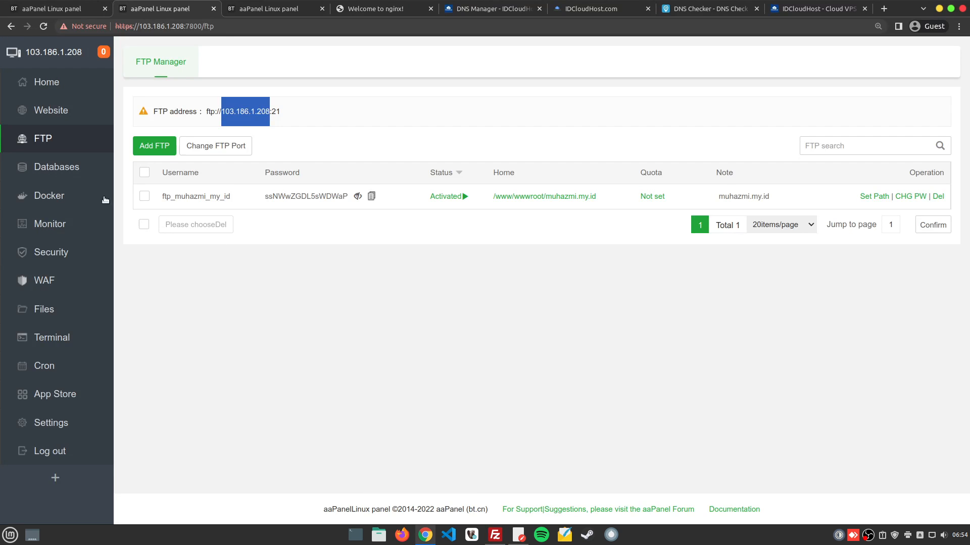
left_click(86, 168)
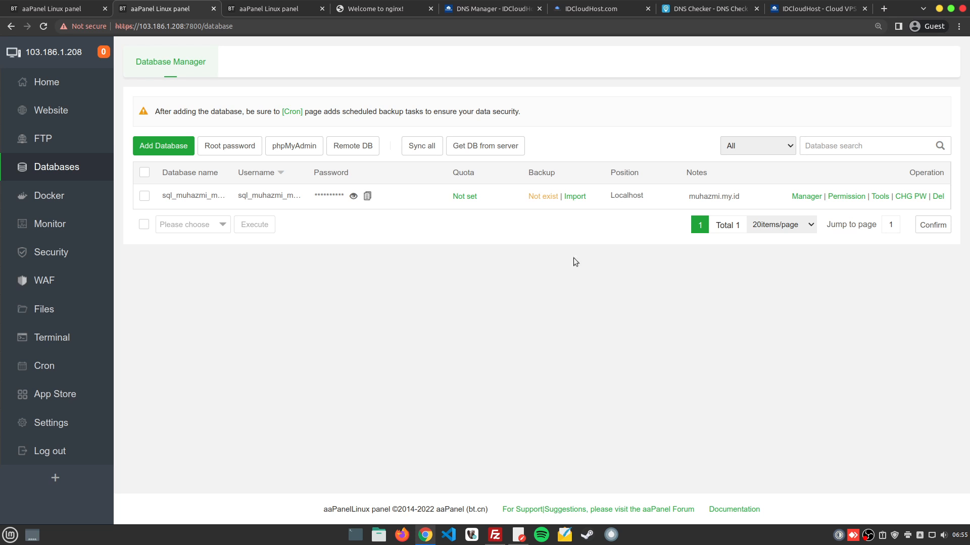
left_click(858, 198)
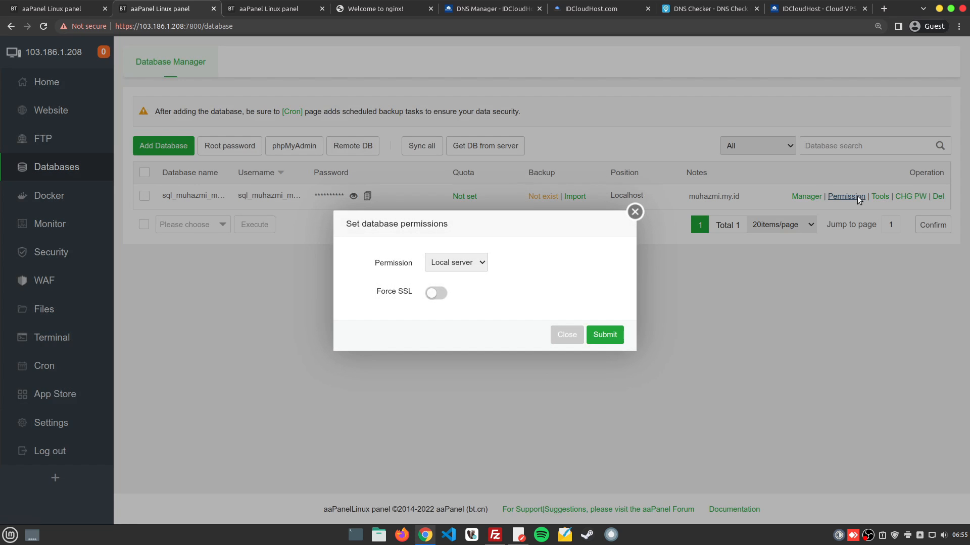
left_click_drag(378, 264, 441, 267)
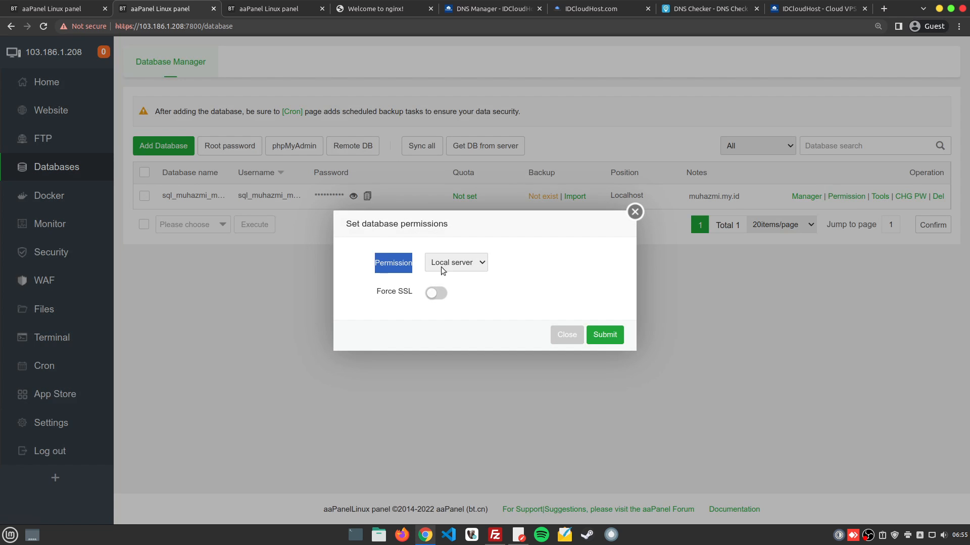
left_click(475, 265)
left_click(447, 287)
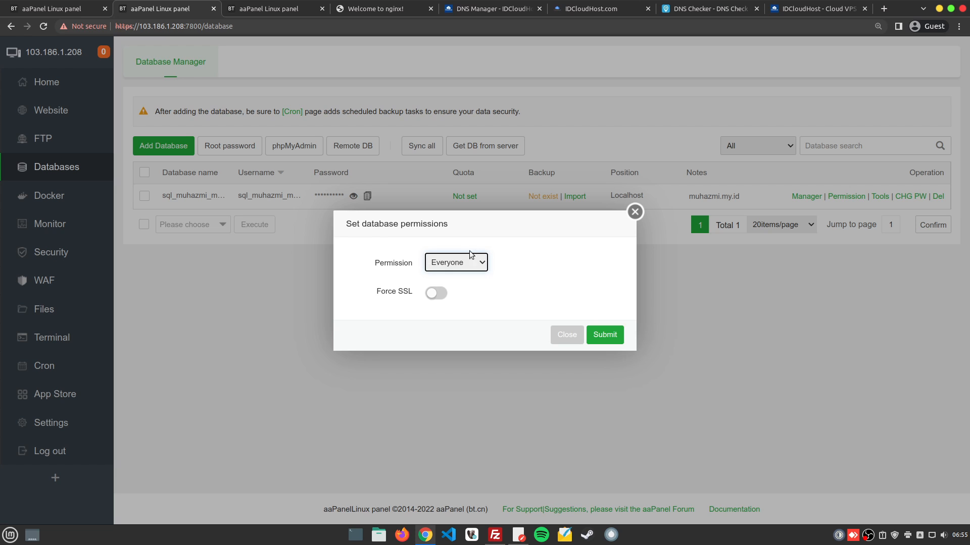
left_click(479, 263)
left_click(524, 260)
left_click(607, 335)
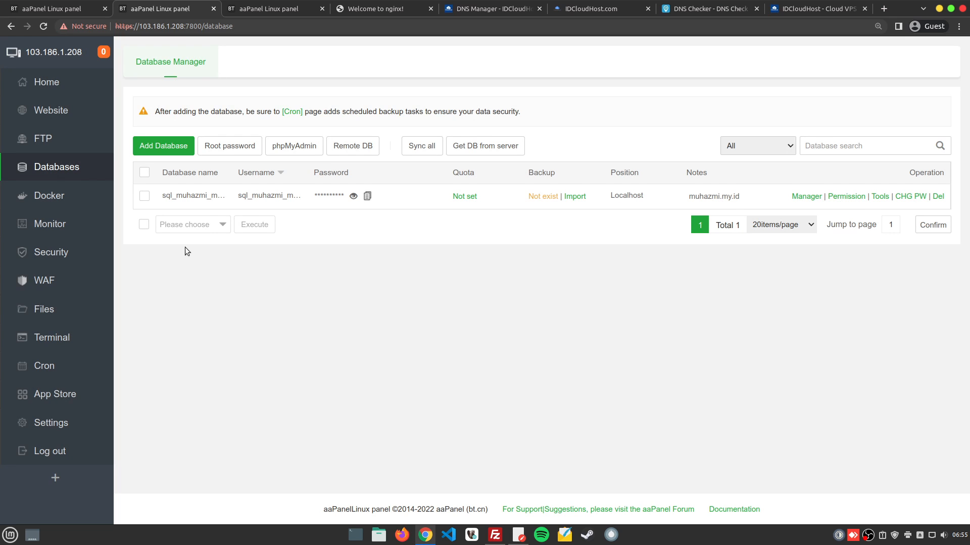
Step: Open the server's firewall settings in a new tab and accept port 3306 with the description "remote db"
middle_click(64, 256)
left_click(248, 8)
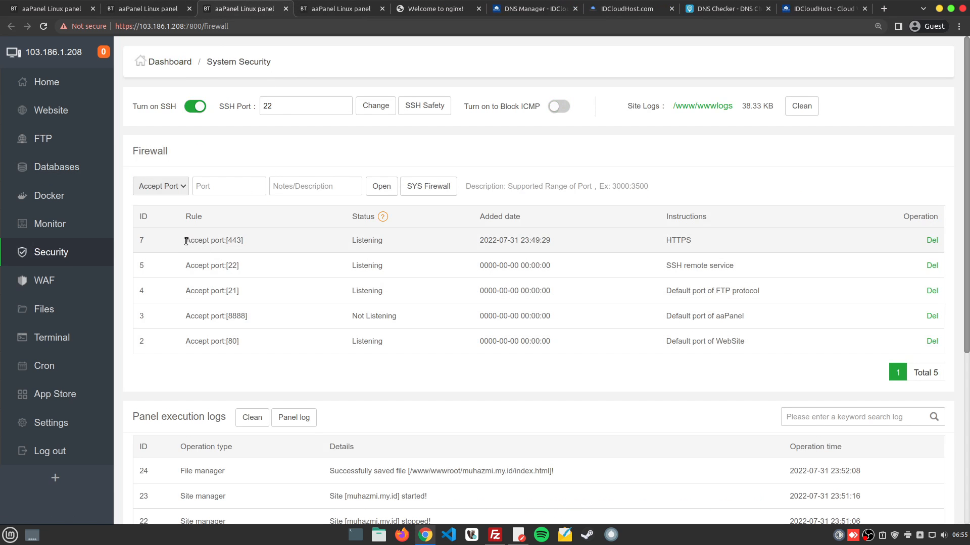
left_click_drag(186, 241, 267, 348)
left_click(286, 344)
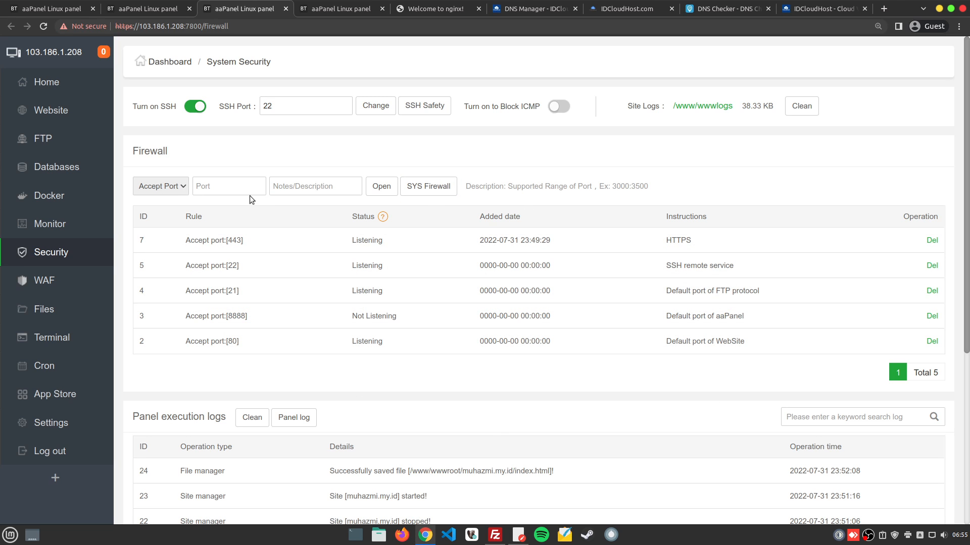
left_click(213, 188)
type("3306")
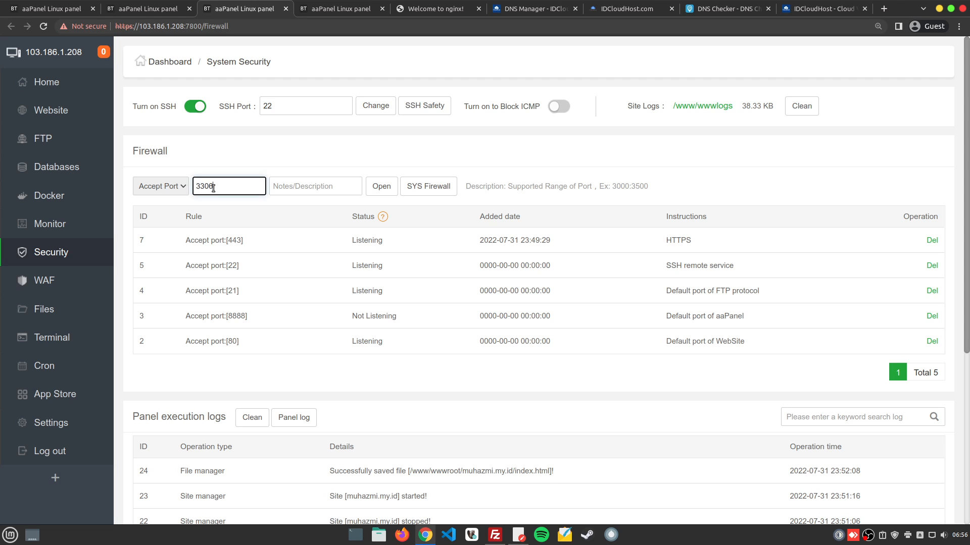
left_click(326, 186)
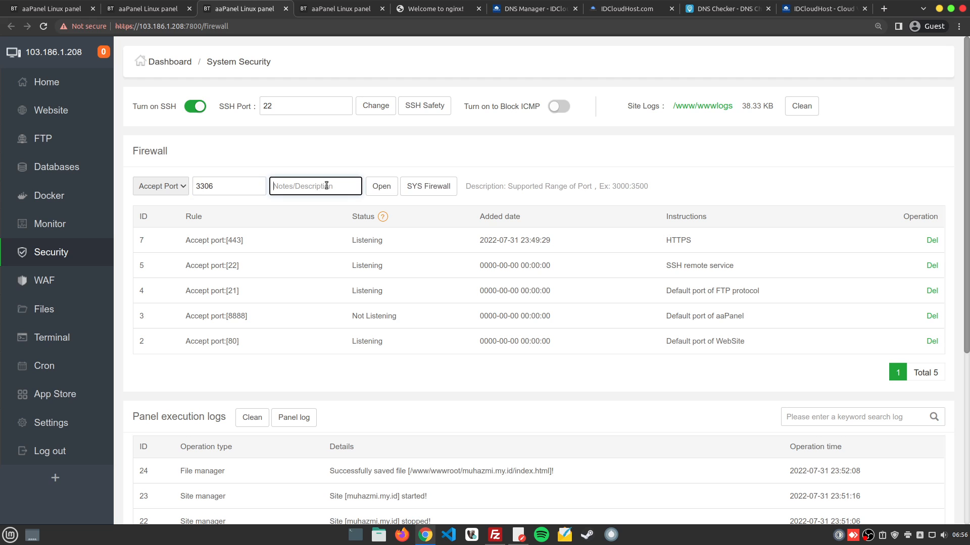
type("remote db")
left_click(381, 187)
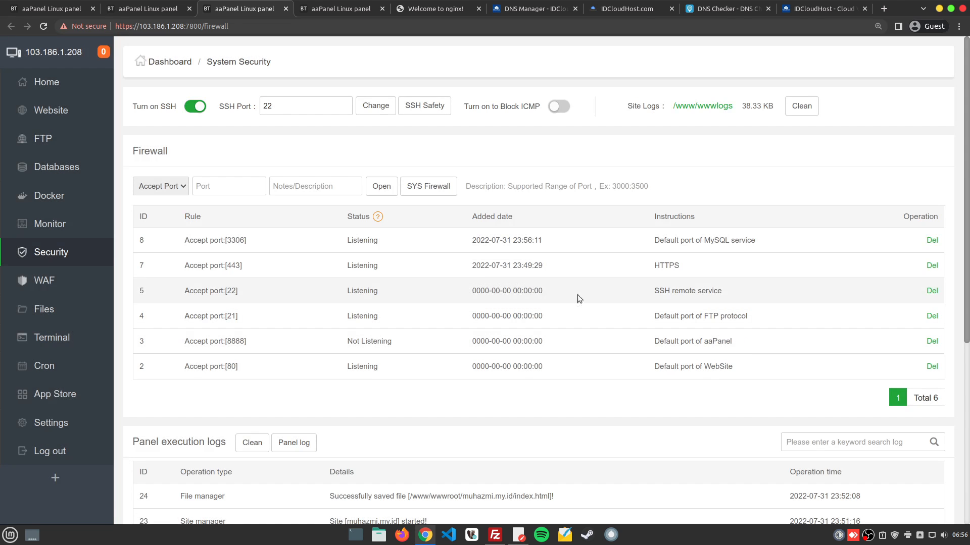
left_click_drag(185, 240, 762, 241)
left_click(768, 242)
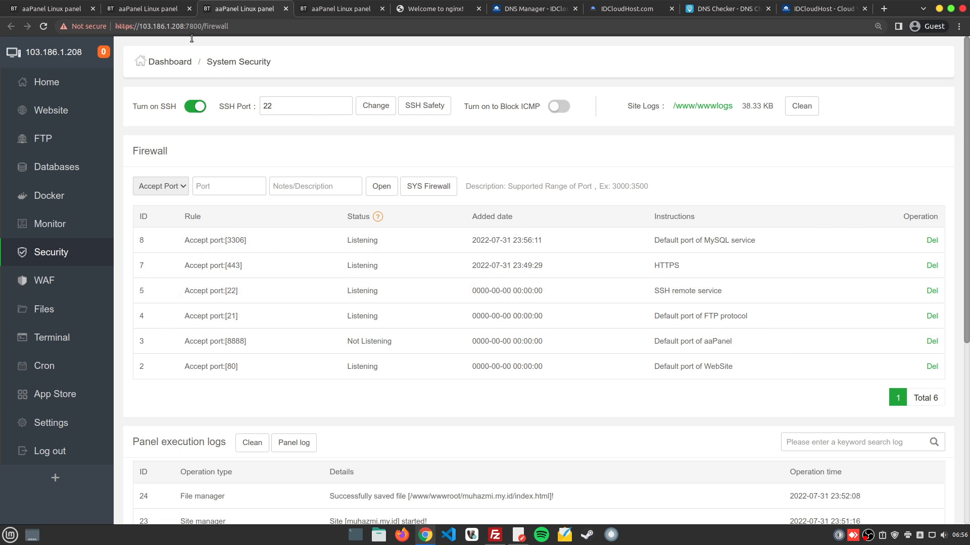
Step: Return to the database list and copy the database name sql_muhazmi_my_i from the text editor notes
key("ctrl+shift+Tab")
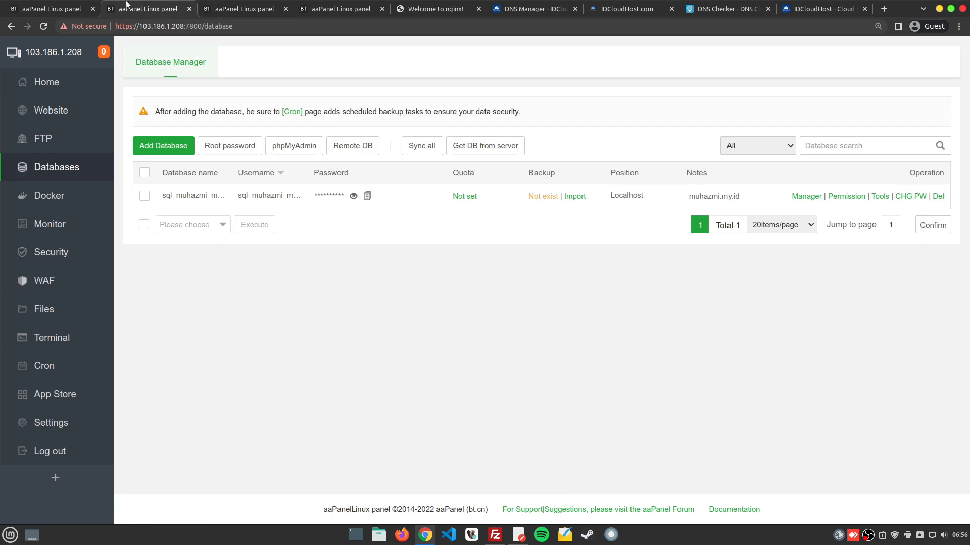
double_click(199, 196)
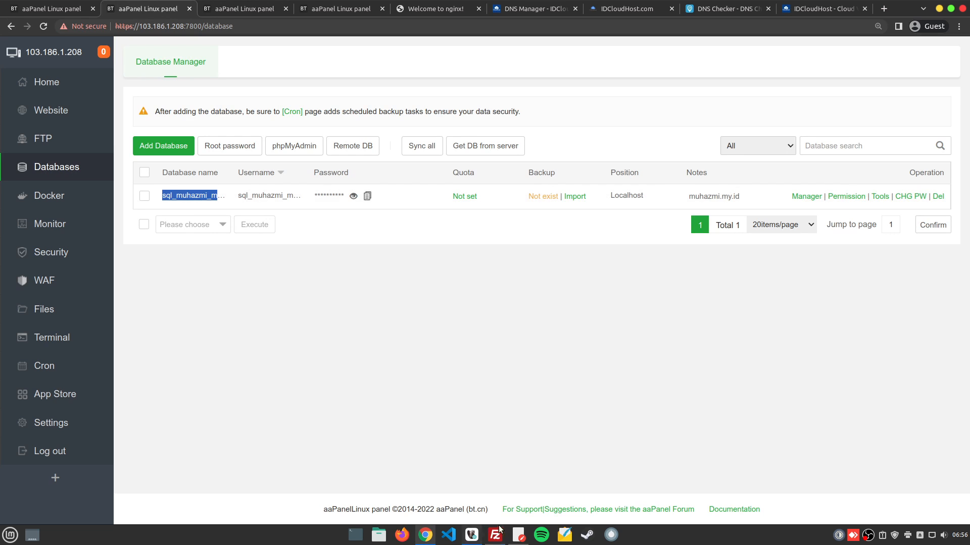
left_click(520, 537)
double_click(728, 374)
key("ctrl+c")
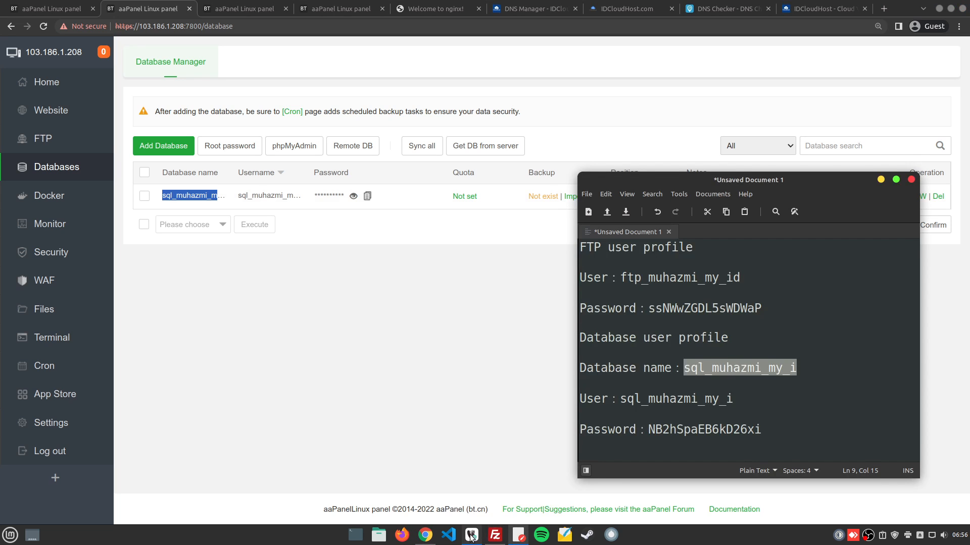
Step: Switch to DBeaver, narrow the database navigator, and start a new MySQL connection
left_click(431, 314)
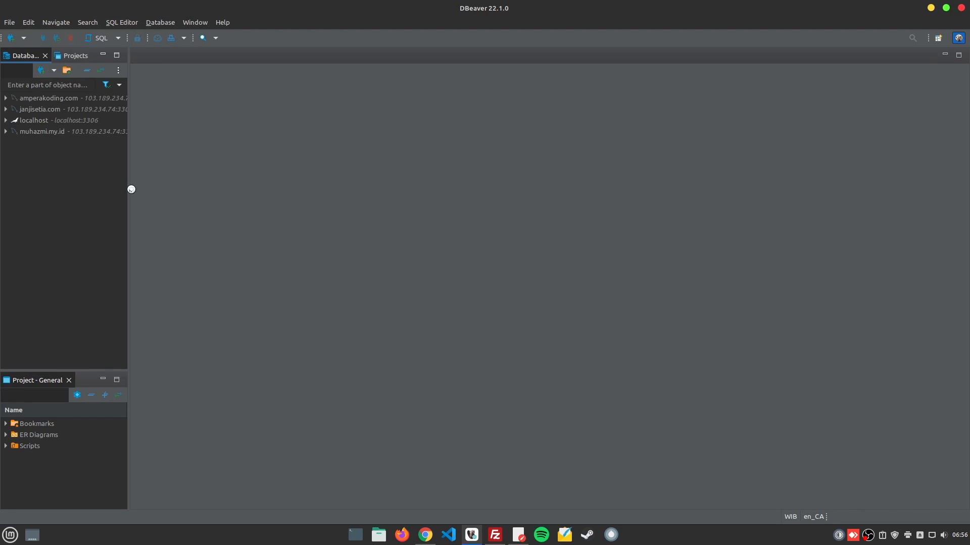
left_click_drag(129, 188, 97, 168)
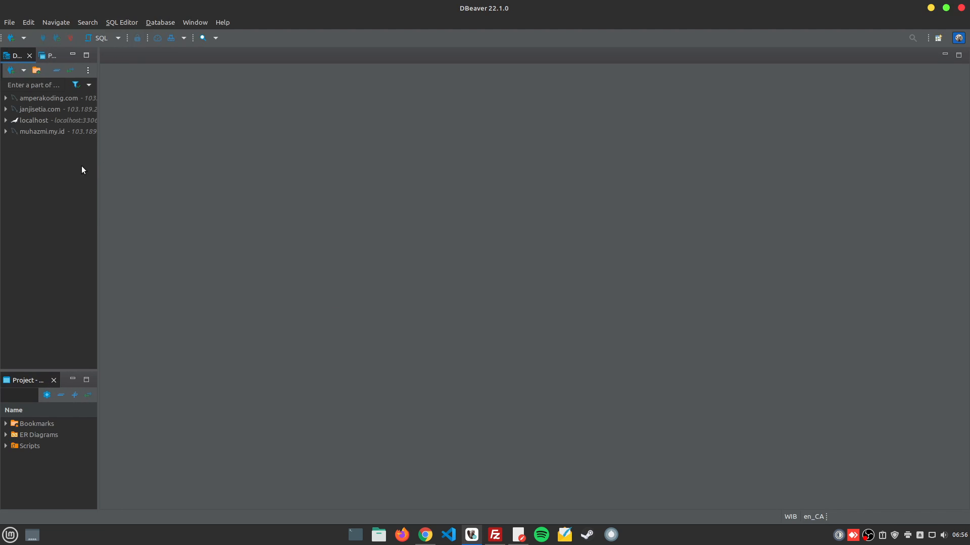
right_click(60, 169)
left_click(19, 42)
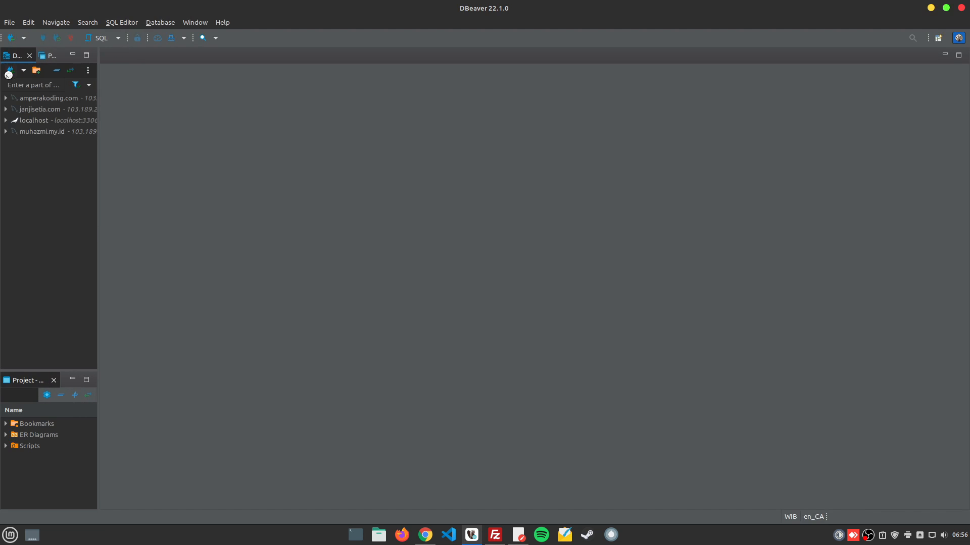
left_click(11, 70)
double_click(436, 156)
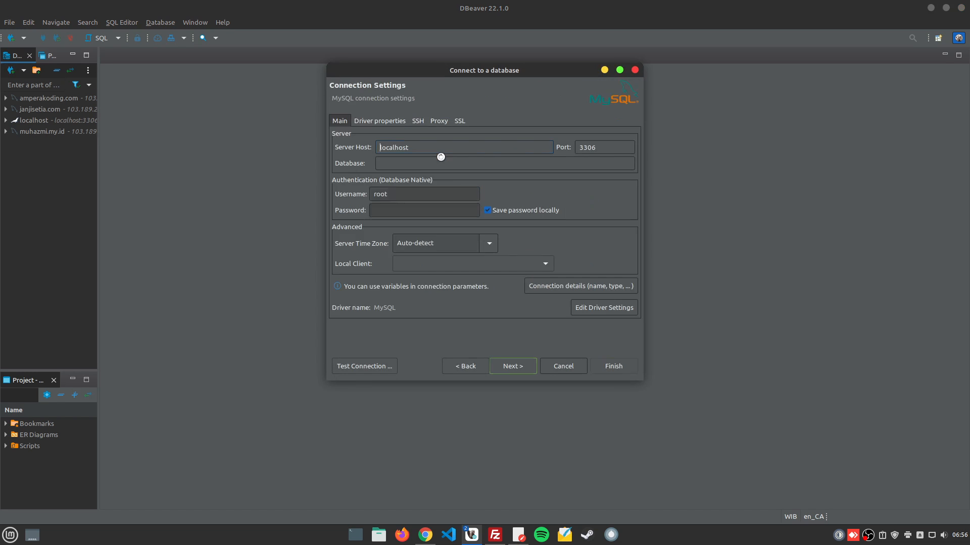
double_click(415, 196)
type("sql_muhazmi_my_i")
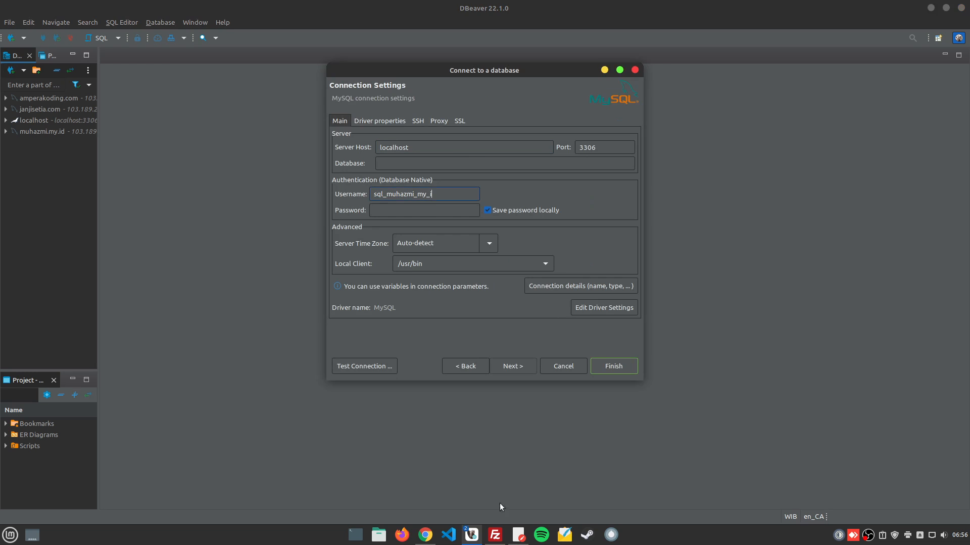
left_click(517, 538)
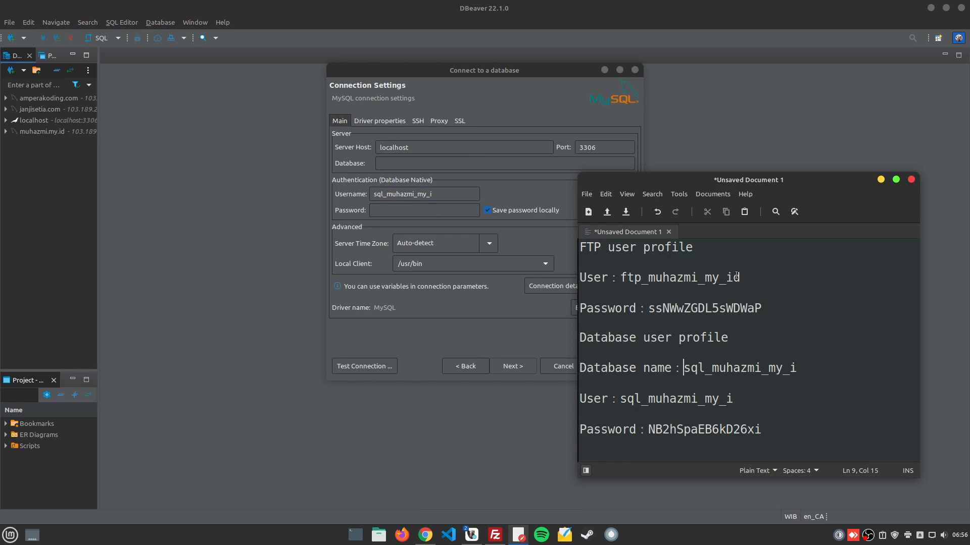
double_click(694, 428)
key("ctrl+v")
key("ctrl+z")
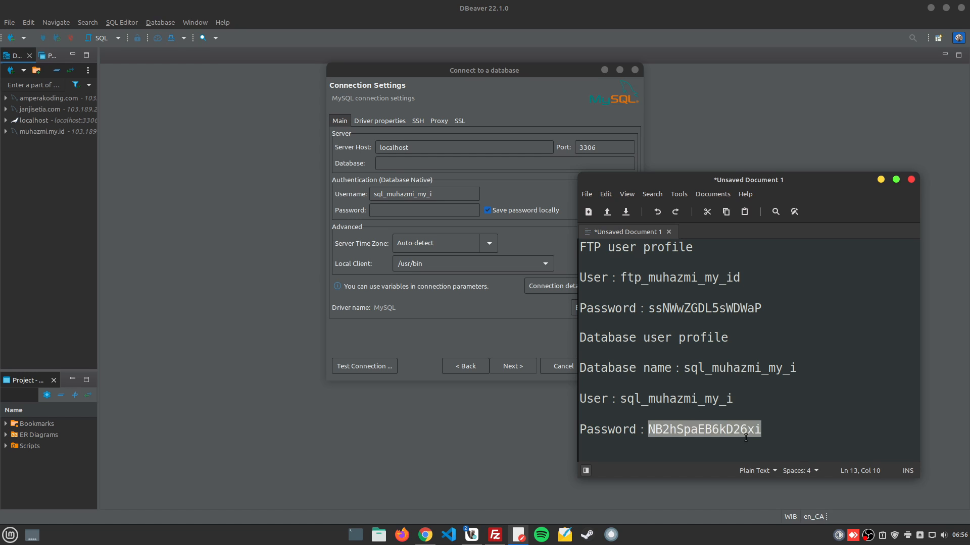
left_click(426, 211)
key("ctrl+v")
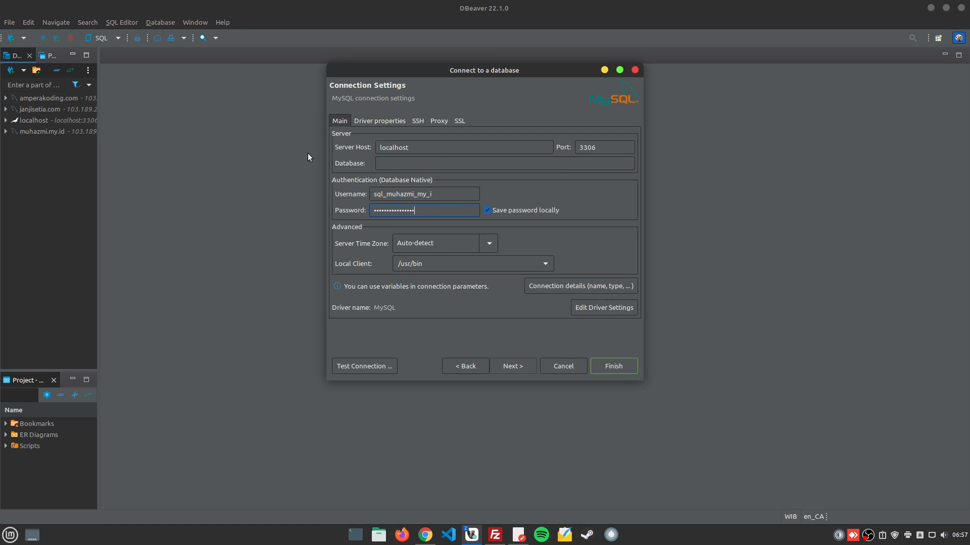
Step: Copy the server IP 103.186.1.208 from the aaPanel address in the browser and set it as the connection's server host in DBeaver
double_click(392, 146)
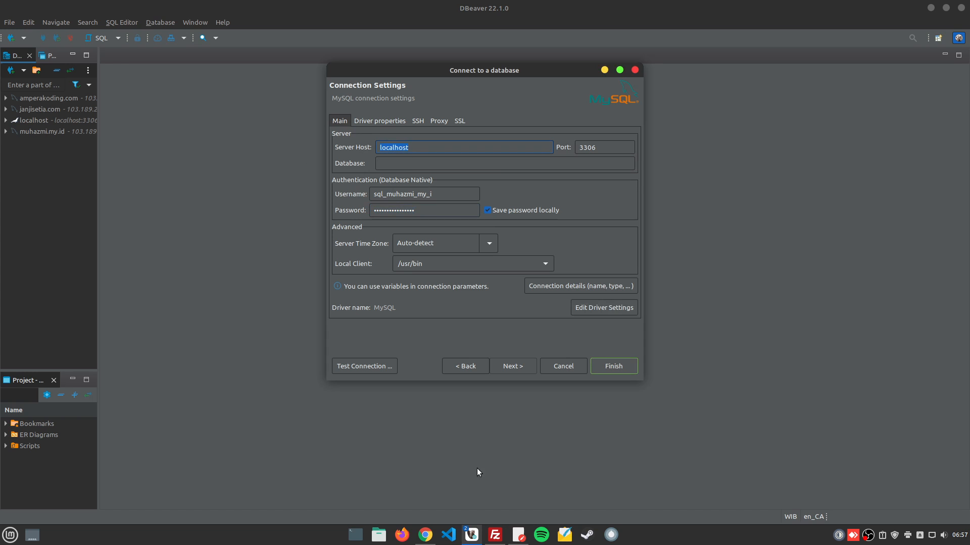
left_click(432, 541)
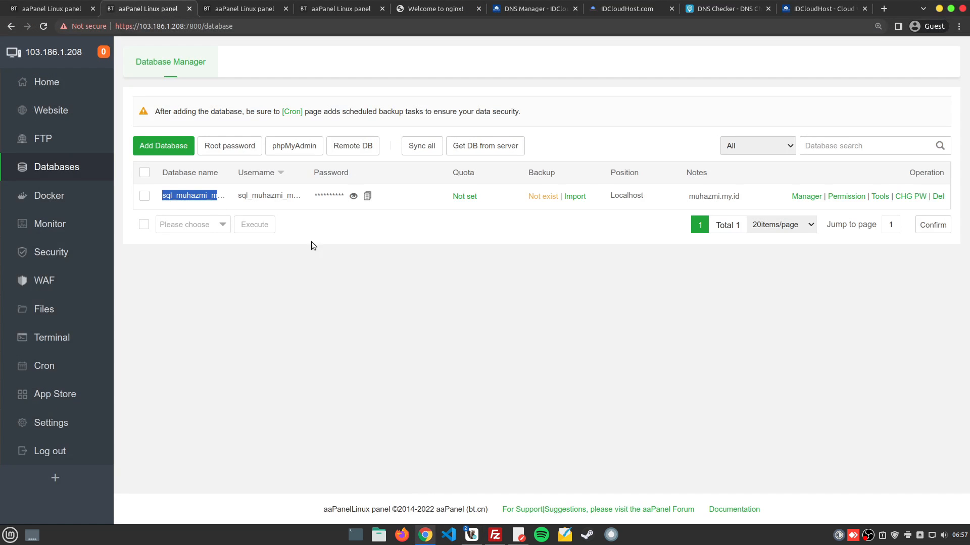
left_click(58, 55)
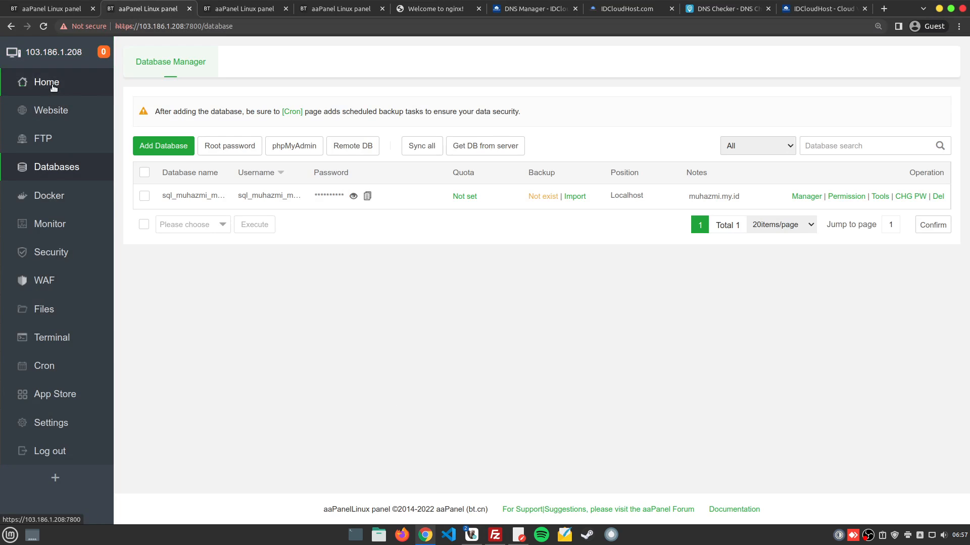
middle_click(50, 132)
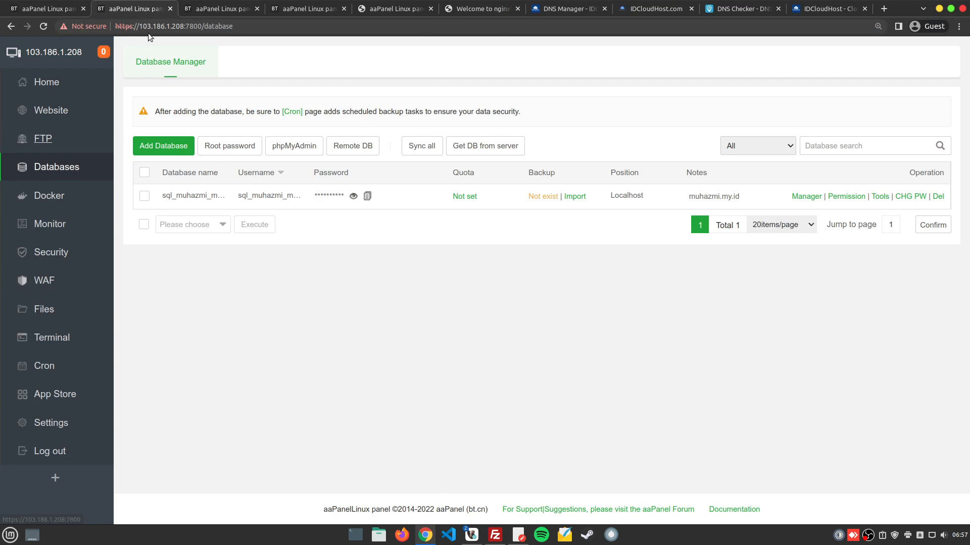
left_click_drag(140, 28, 183, 26)
key("ctrl+c")
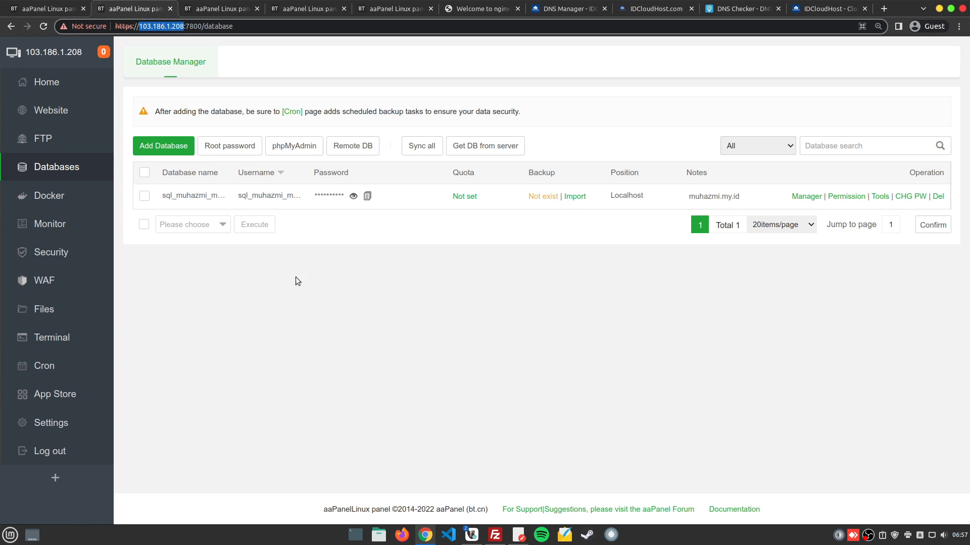
left_click(471, 535)
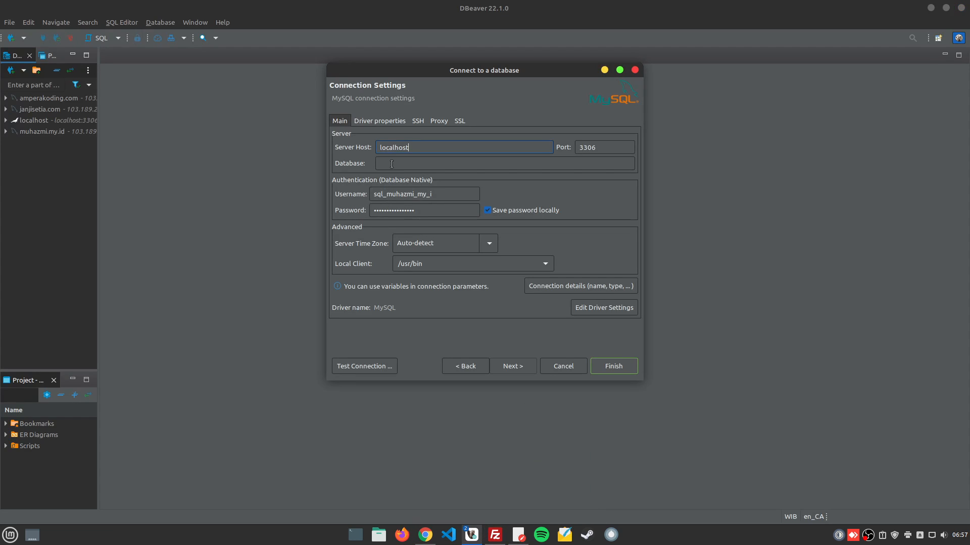
key("ctrl+v")
Step: Test the MySQL connection on port 3306 and finish creating it
double_click(598, 149)
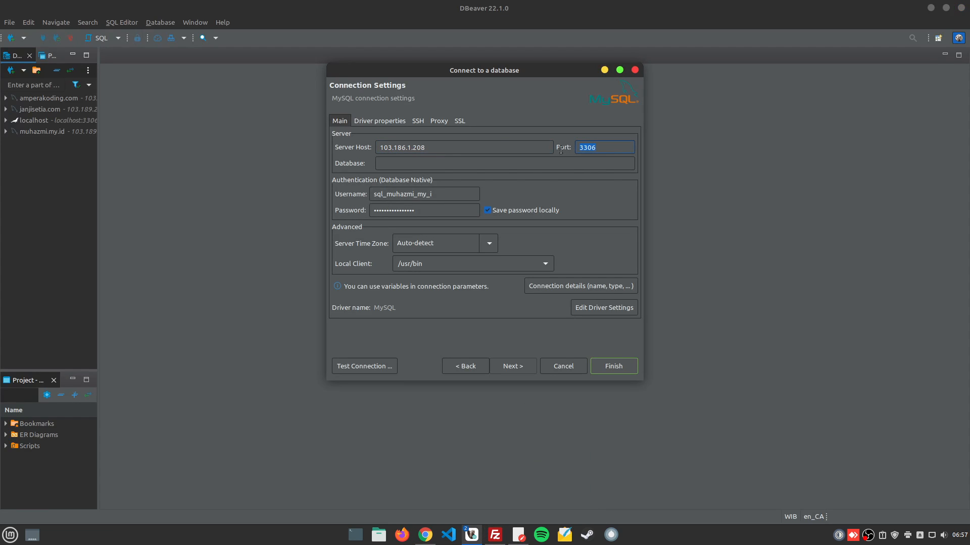
left_click(500, 149)
left_click(361, 365)
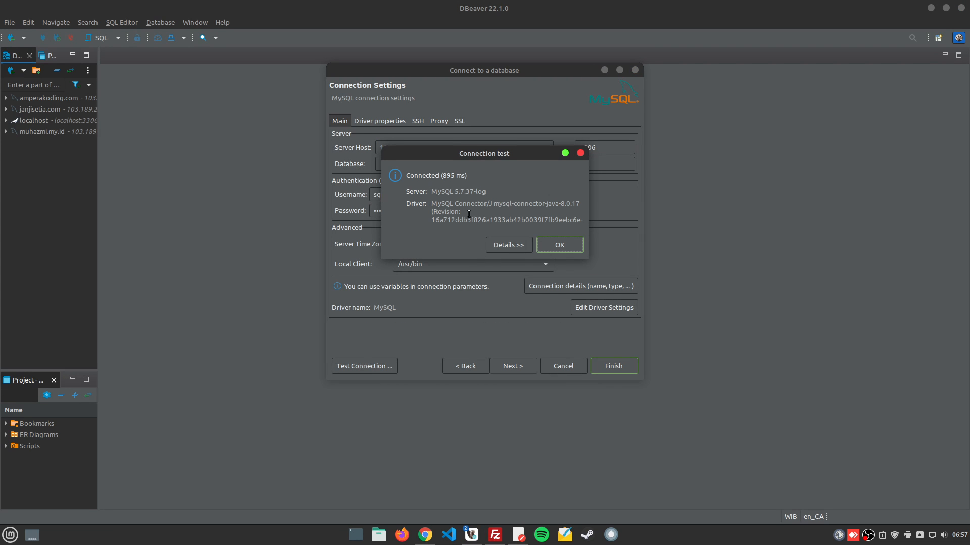
left_click(562, 246)
left_click(614, 366)
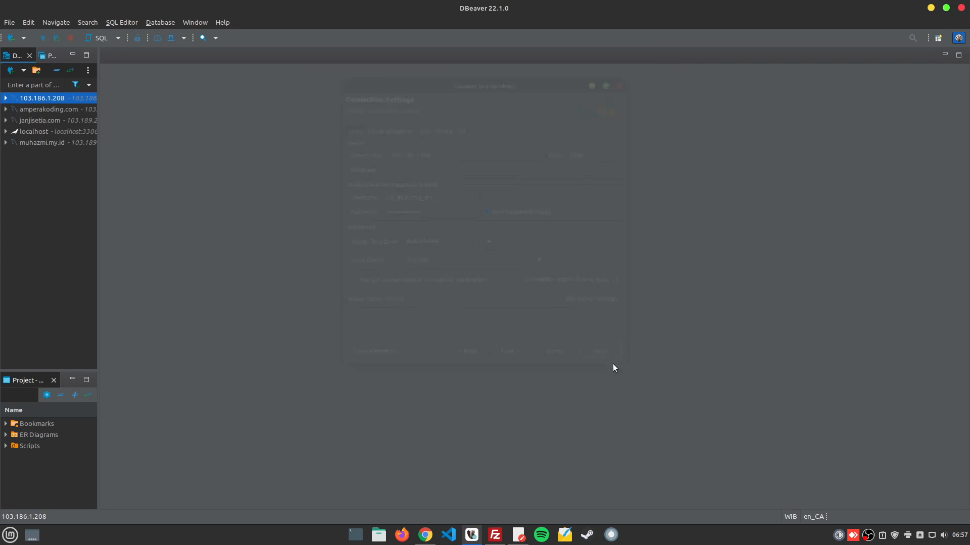
double_click(51, 99)
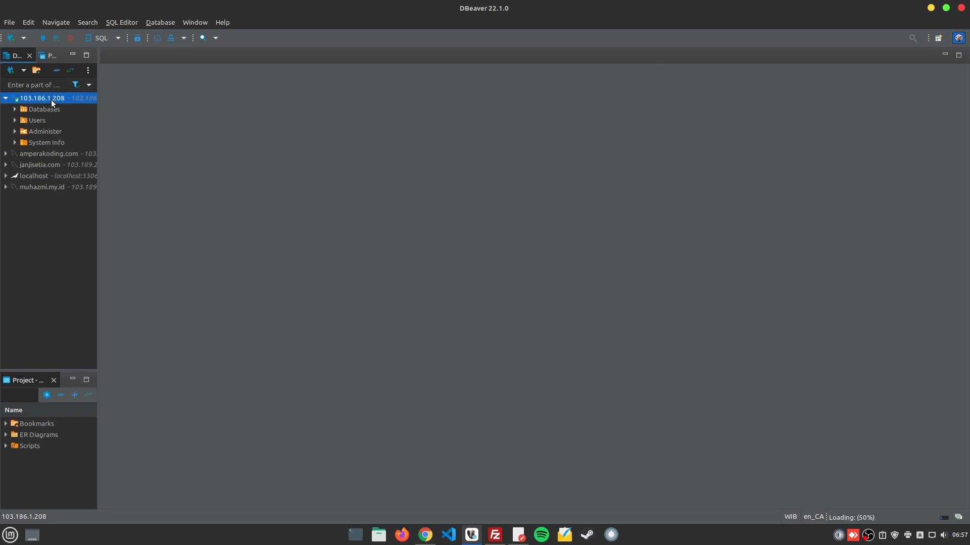
left_click(47, 108)
double_click(48, 110)
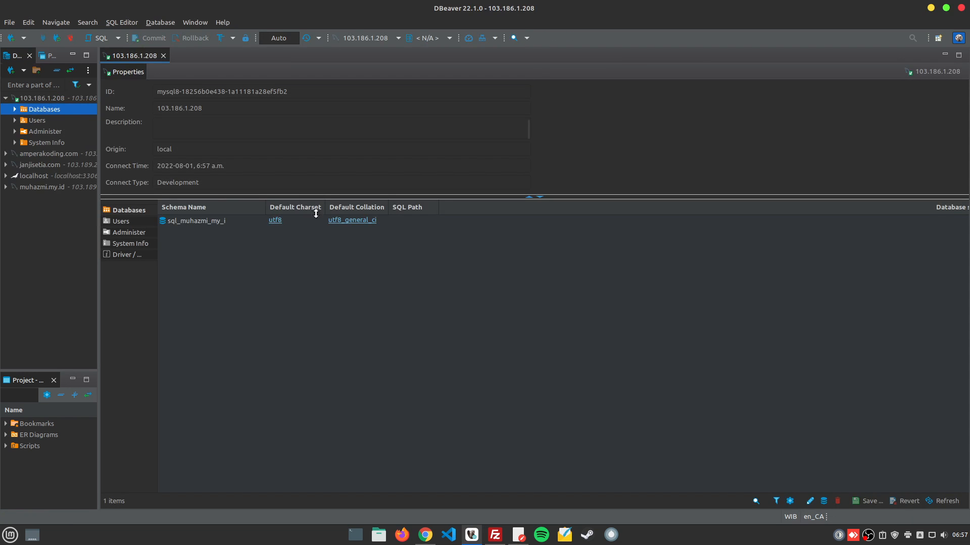
double_click(197, 222)
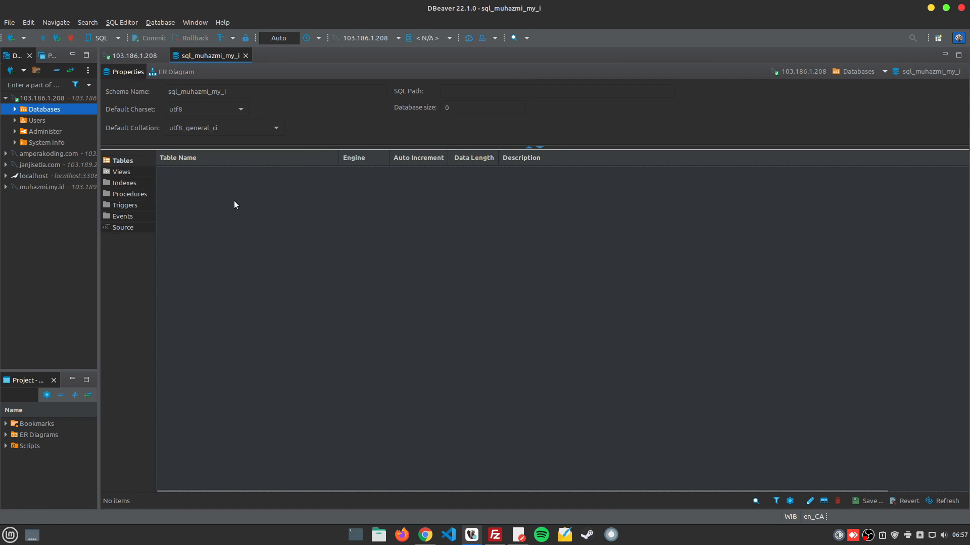
Step: Create a new table in sql_muhazmi_my_i with one column named id, and save it to the database
right_click(234, 202)
left_click(326, 213)
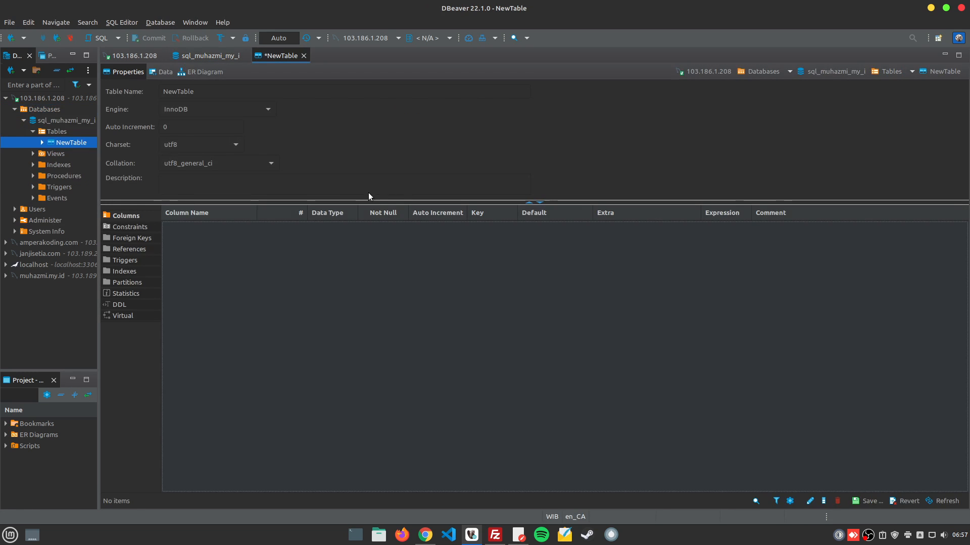
right_click(246, 266)
left_click(303, 276)
type("id")
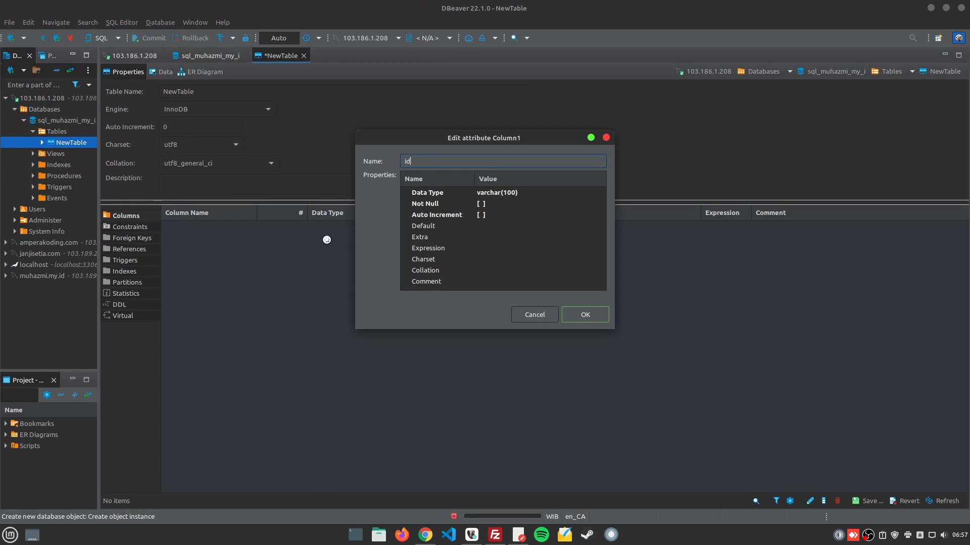
left_click(585, 315)
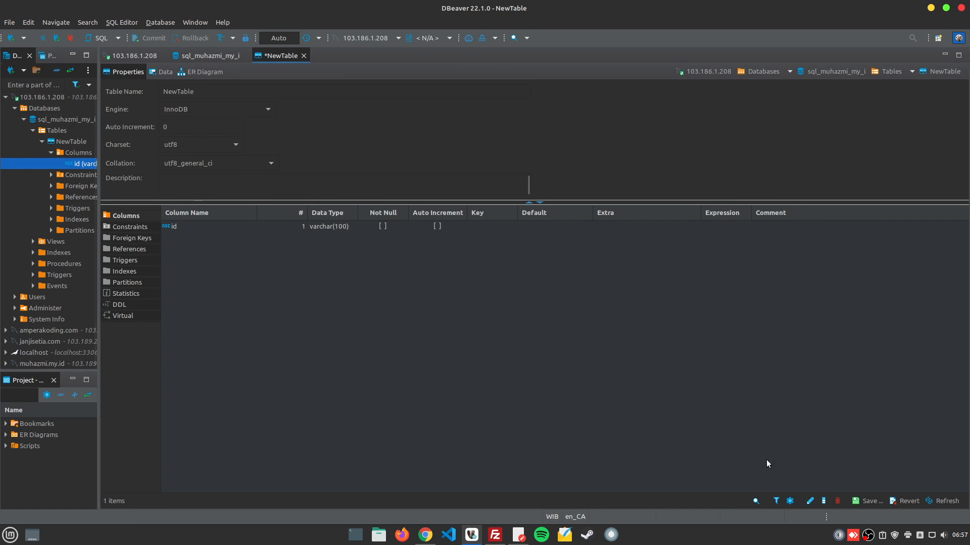
key("ctrl+s")
left_click(447, 278)
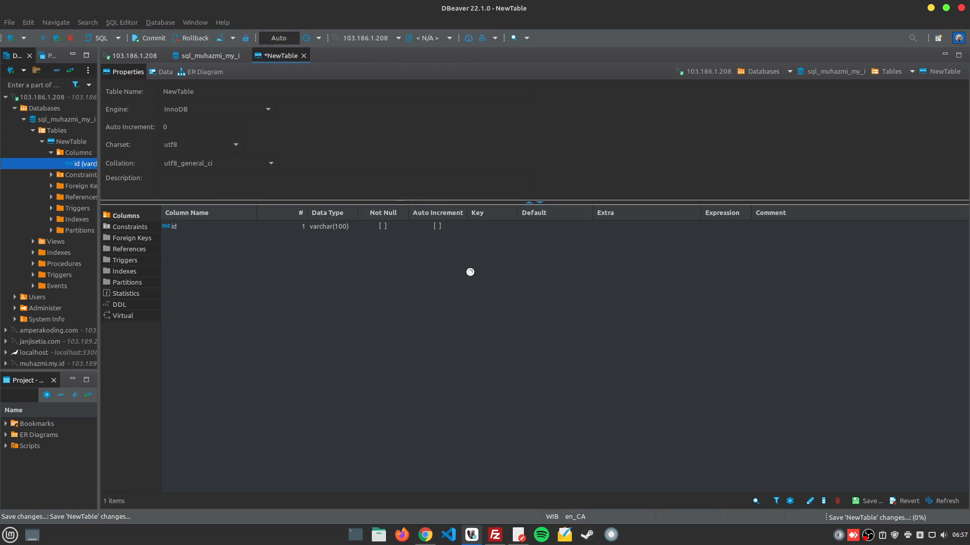
Step: Switch to aaPanel in the browser and open the muhazmi.my.id database in phpMyAdmin, submitting the form despite the insecure connection
left_click(425, 534)
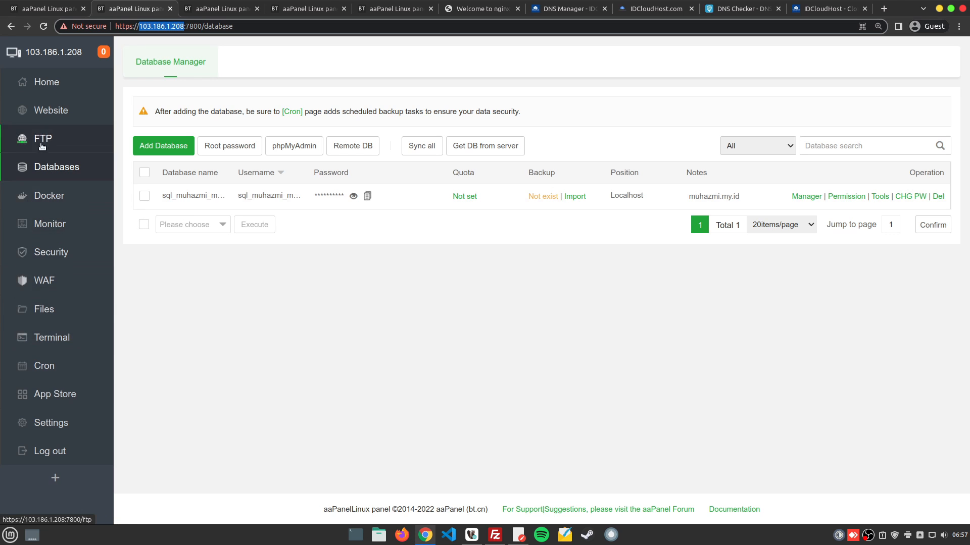
left_click(68, 175)
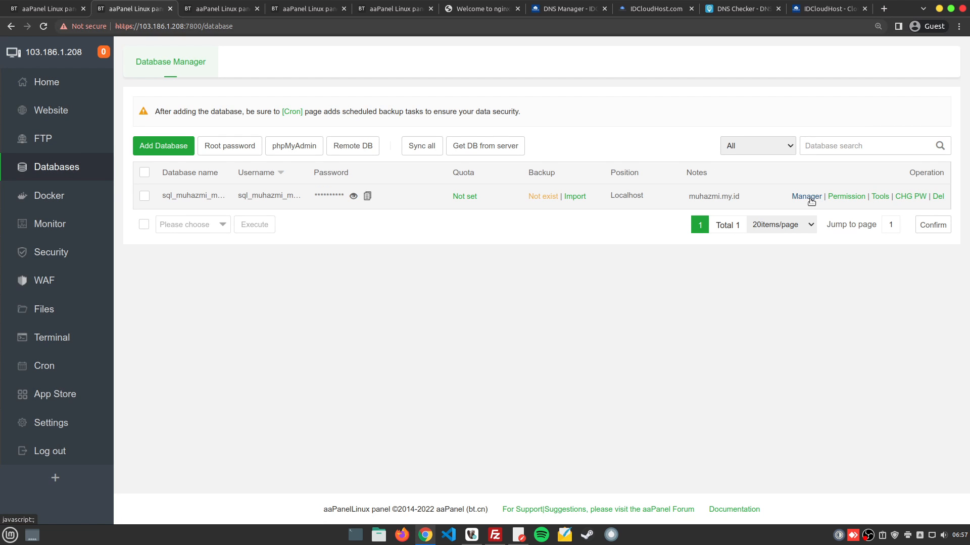
left_click(814, 198)
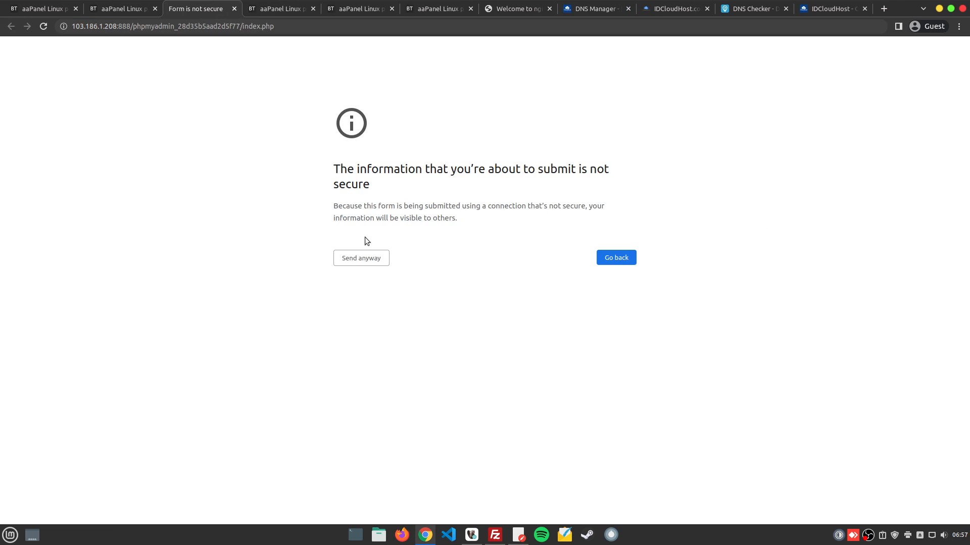
left_click(364, 261)
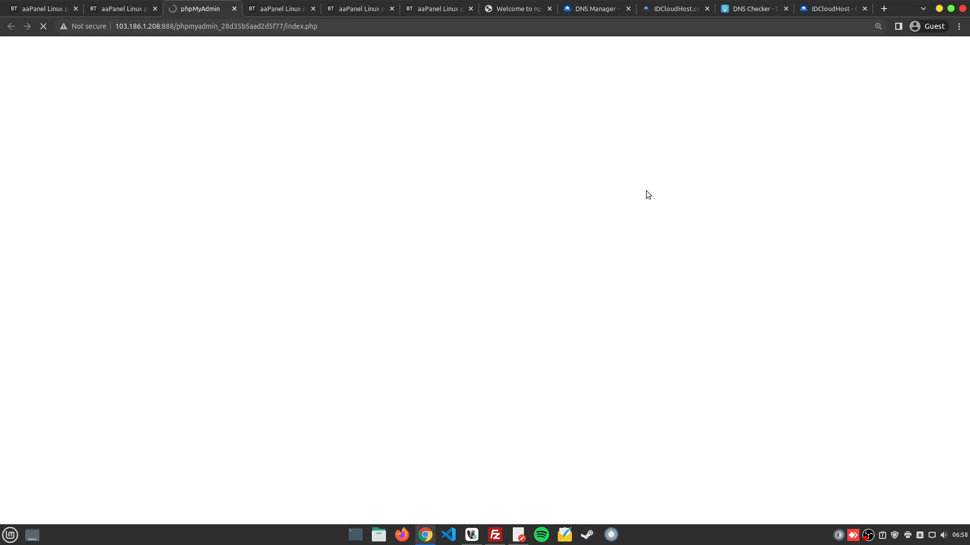
Step: Close the extra aaPanel App Store and FTP browser tabs
left_click(279, 9)
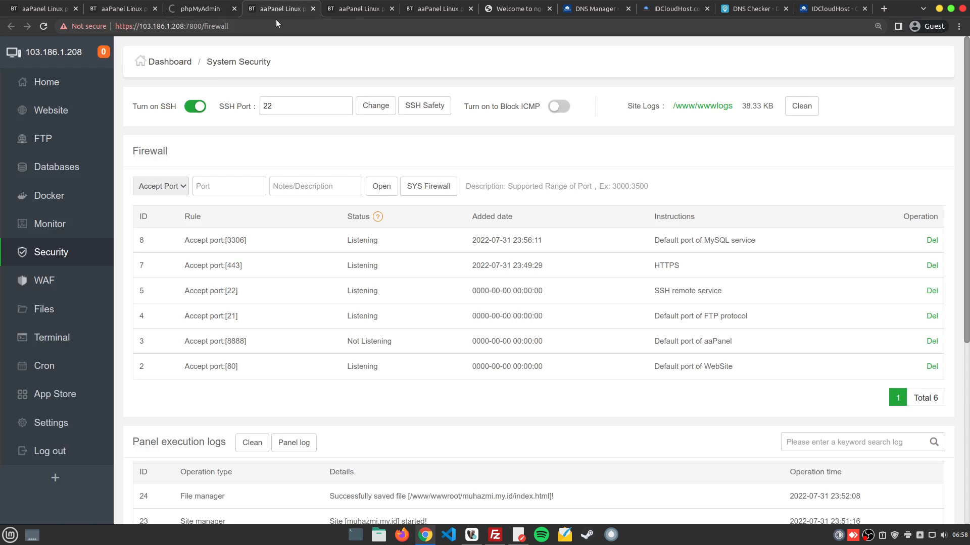
left_click(321, 5)
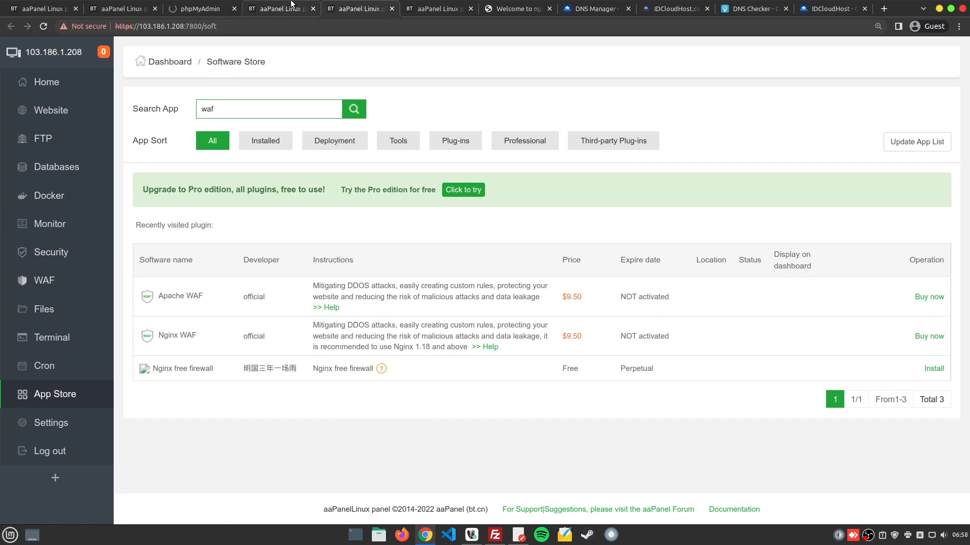
middle_click(356, 4)
middle_click(353, 4)
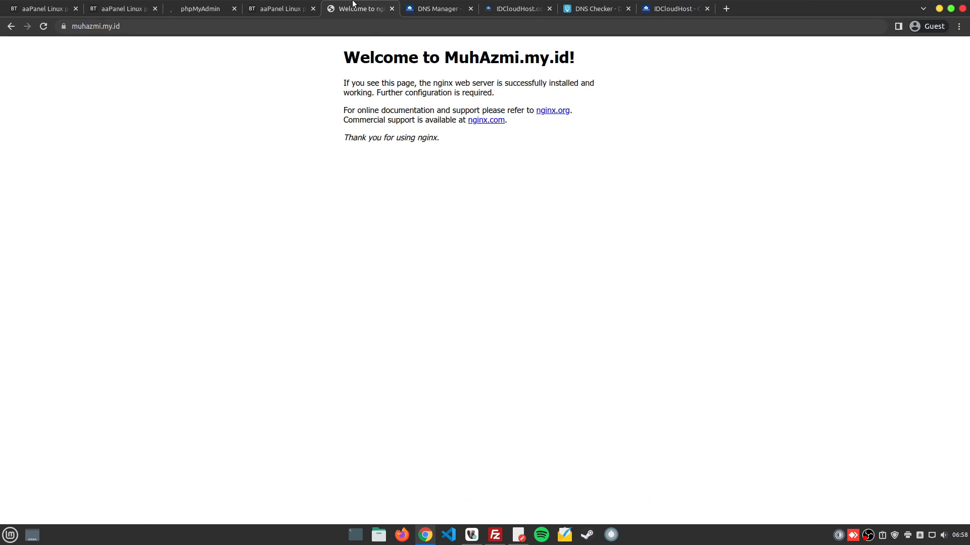
Step: Return to the phpMyAdmin tab and submit the insecure form again to reach the login page
left_click(215, 7)
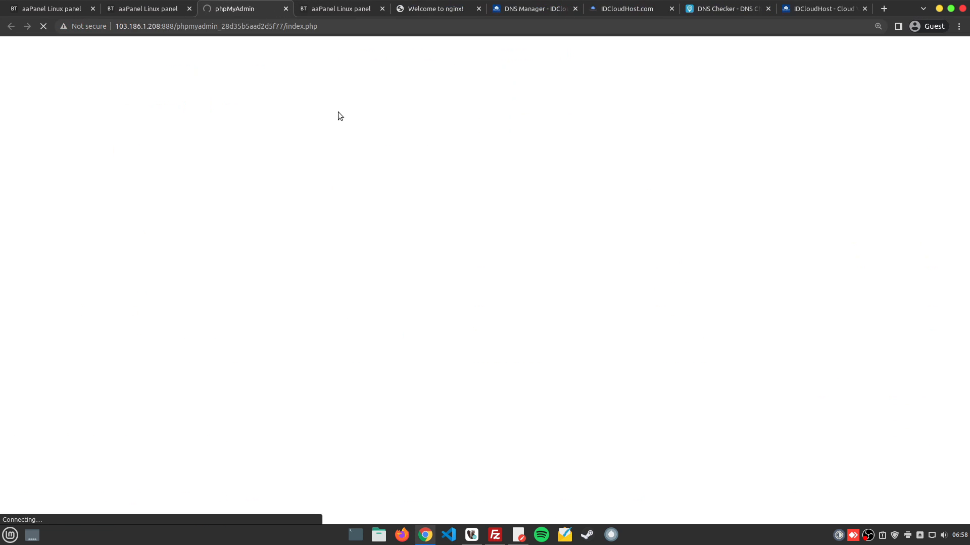
left_click(563, 117)
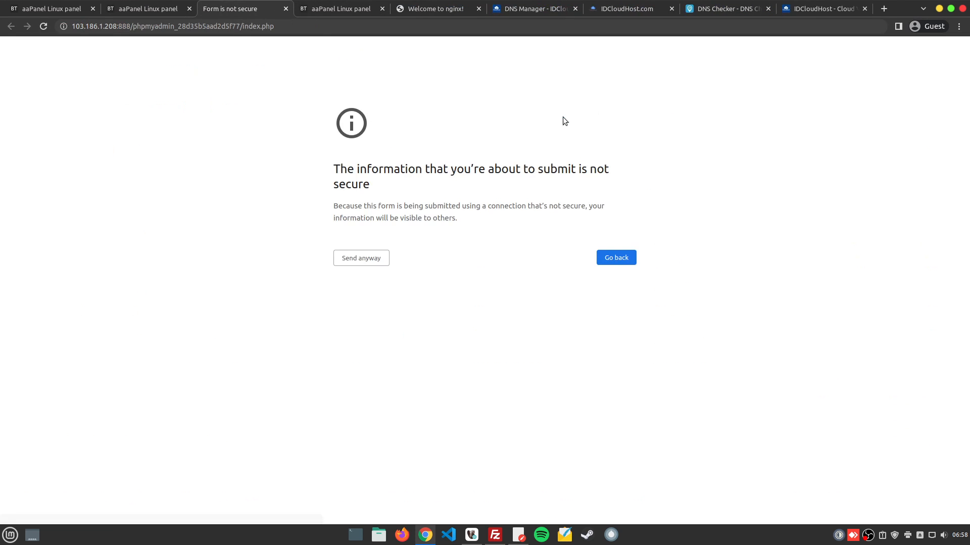
left_click(380, 258)
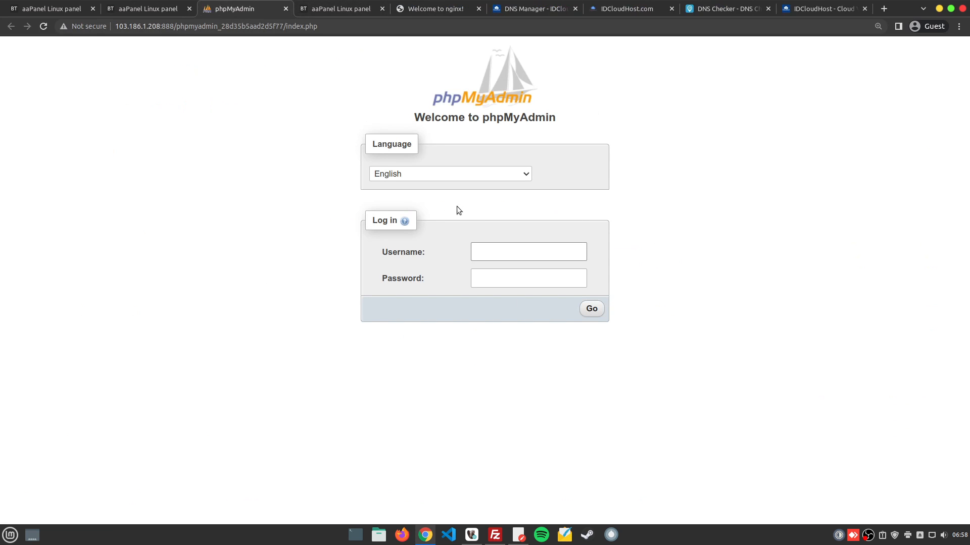
Step: Log in to phpMyAdmin as sql_muhazmi_my_i with the database password from the notes, and open the sql_muhazmi_my_i database
left_click(519, 535)
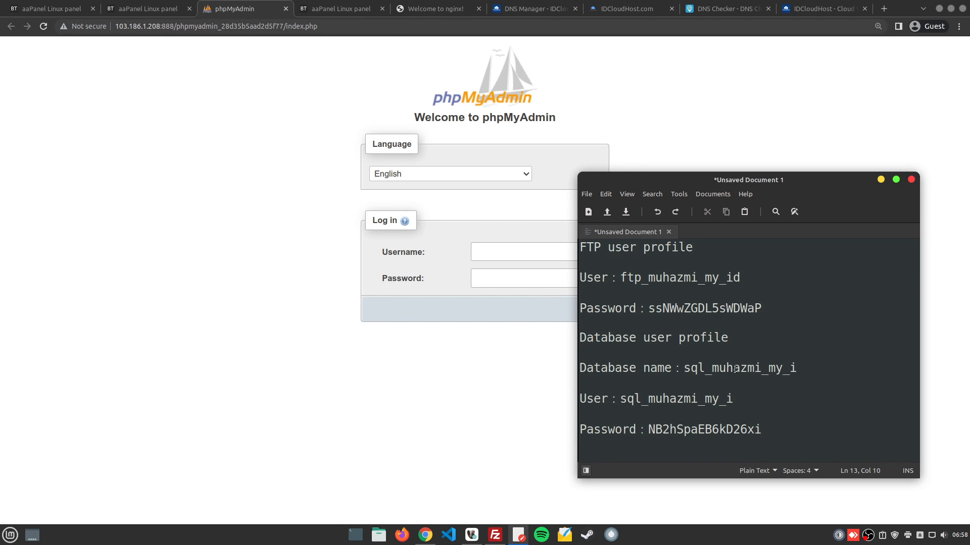
double_click(661, 399)
key("ctrl+c")
left_click(545, 250)
key("ctrl+v")
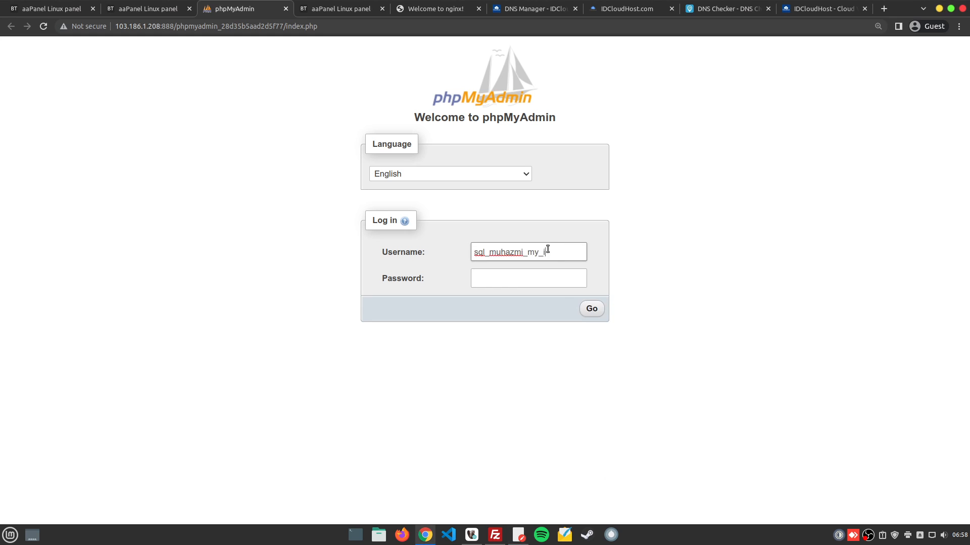
left_click(518, 534)
double_click(702, 429)
left_click(520, 279)
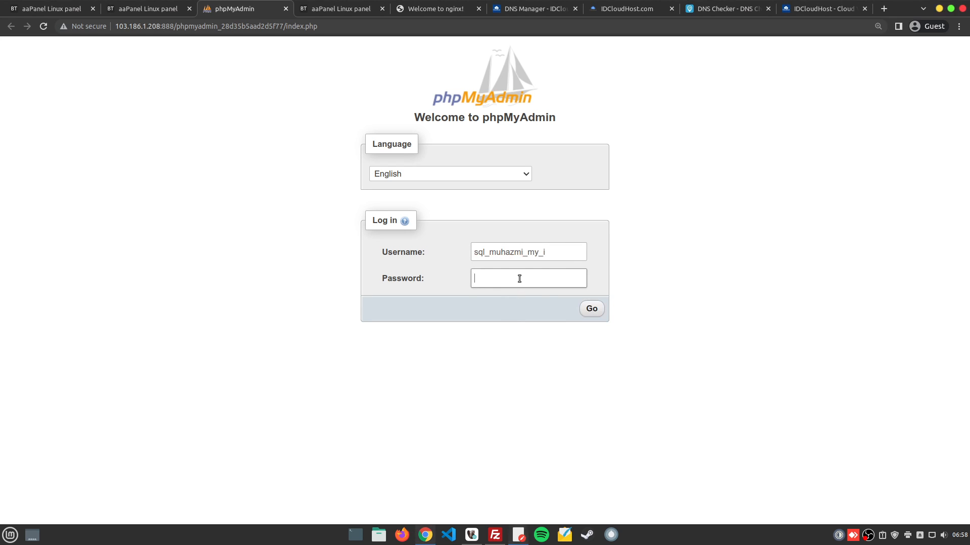
key("ctrl+v")
left_click(592, 311)
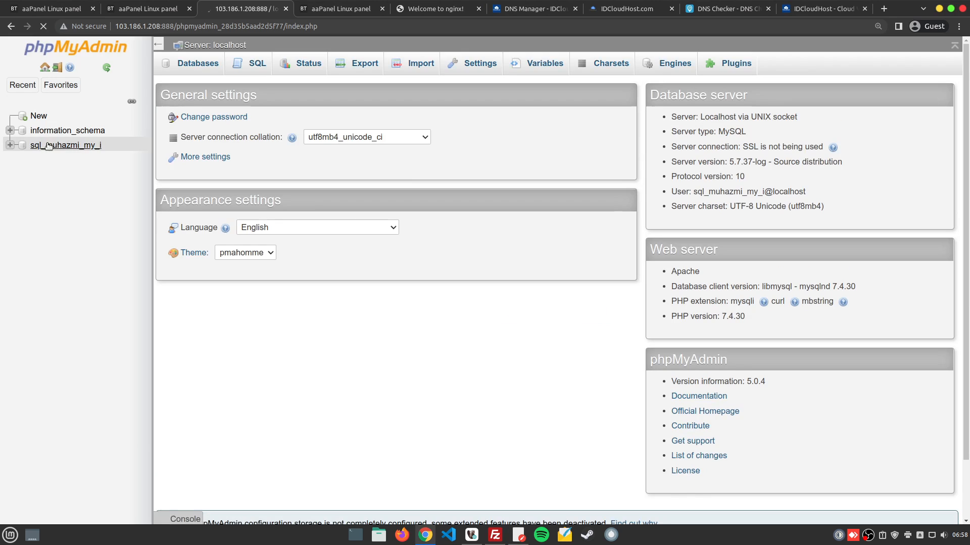
left_click(59, 146)
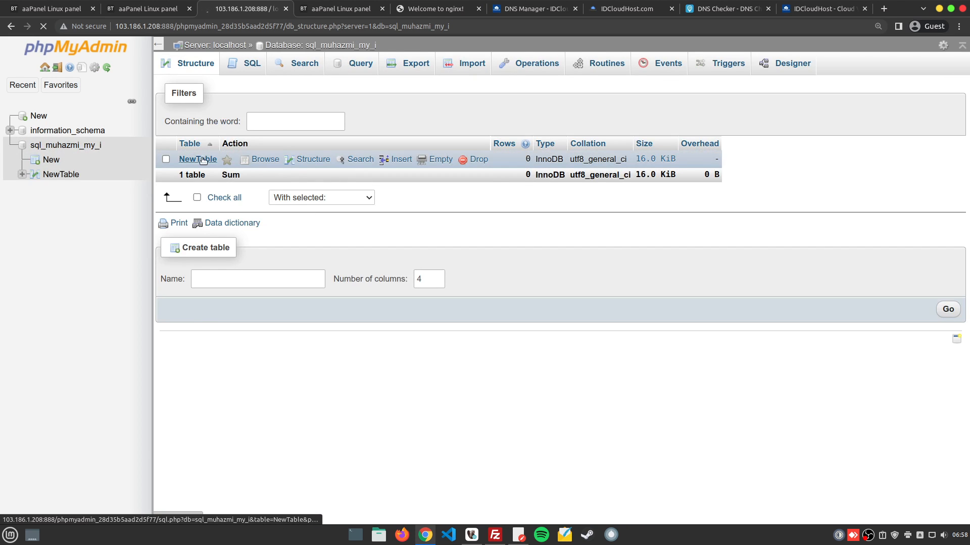
Step: Browse NewTable in phpMyAdmin and compare it with the sql_muhazmi_my_i table list in DBeaver, returning to phpMyAdmin
left_click(198, 159)
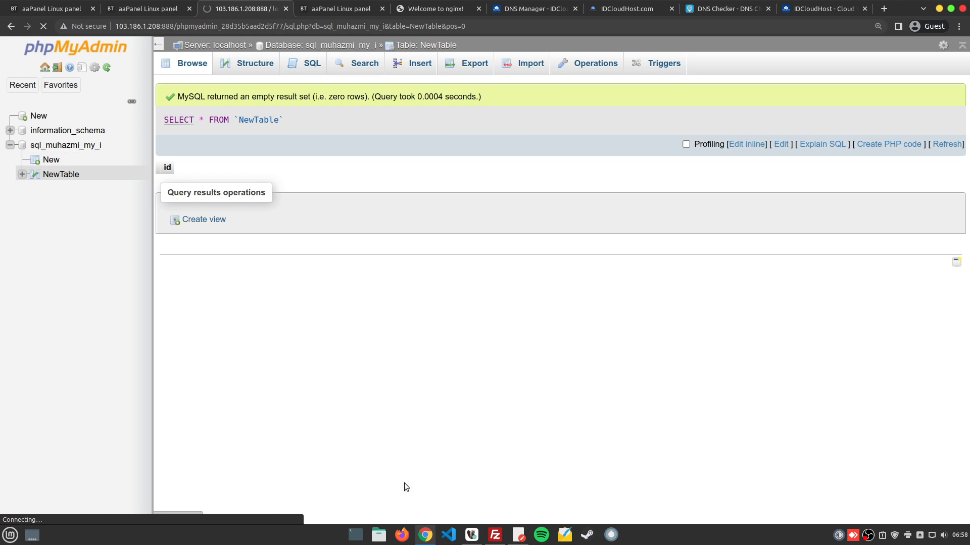
left_click(472, 534)
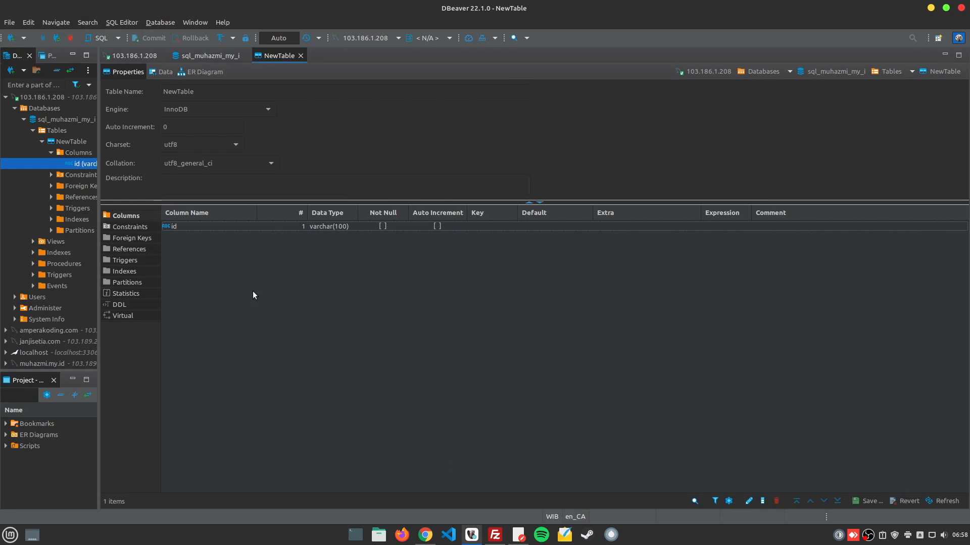
left_click(207, 57)
key("alt+Tab")
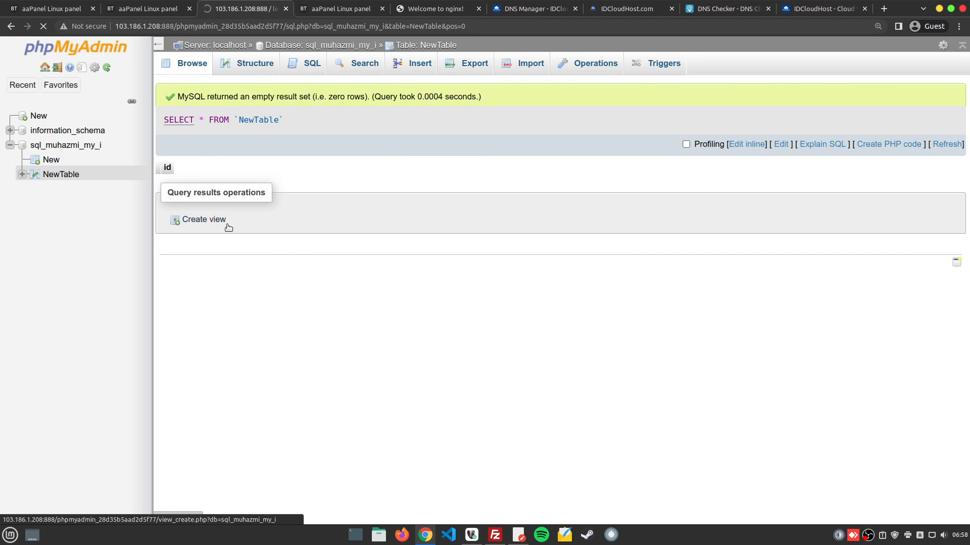
left_click(207, 221)
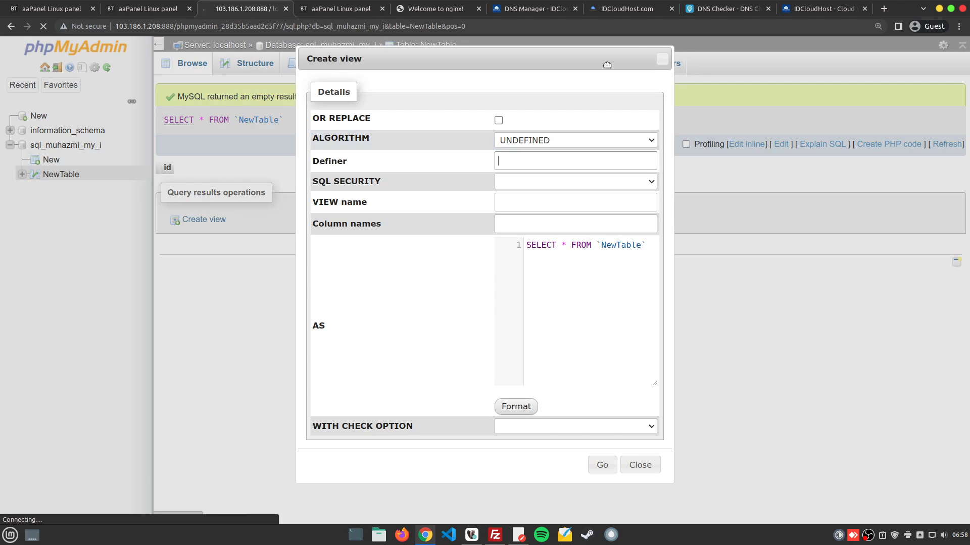
left_click(640, 466)
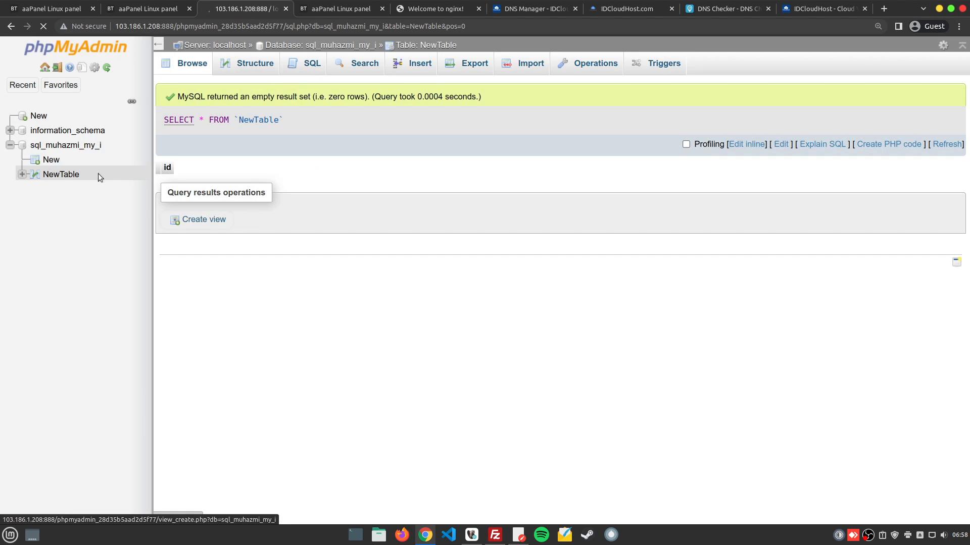
Step: Create a table named percobaan in the sql_muhazmi_my_i database with an auto-increment primary INT column named id
left_click(61, 146)
left_click(51, 159)
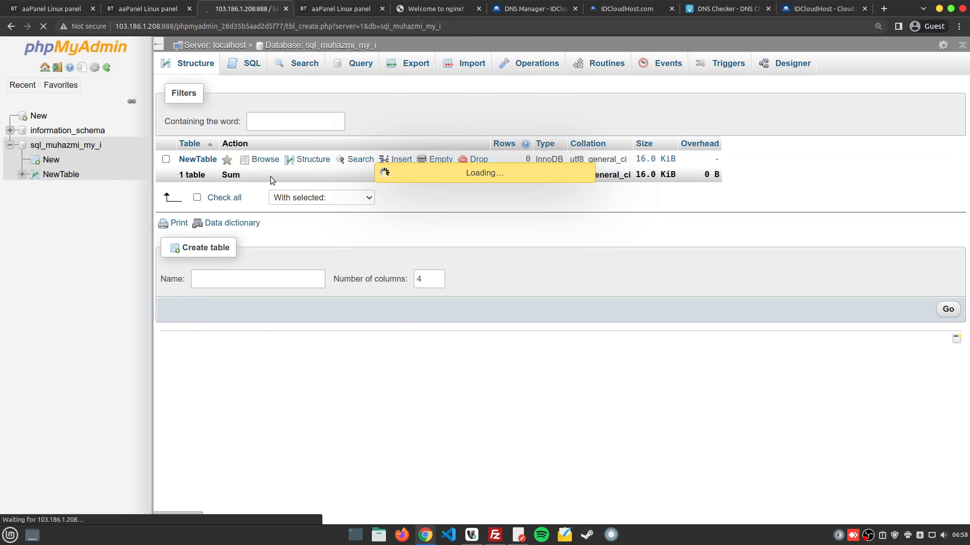
left_click(251, 85)
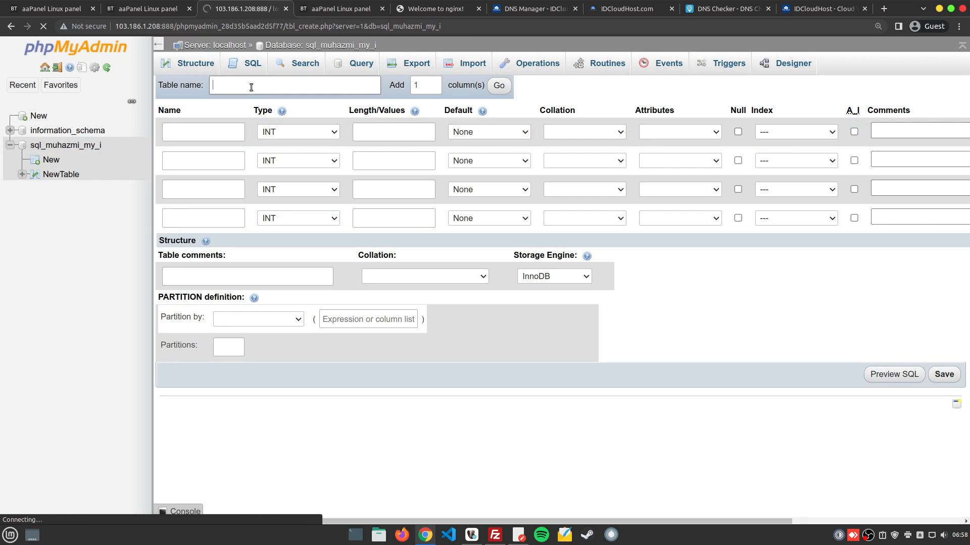
type("percobaan")
left_click(213, 133)
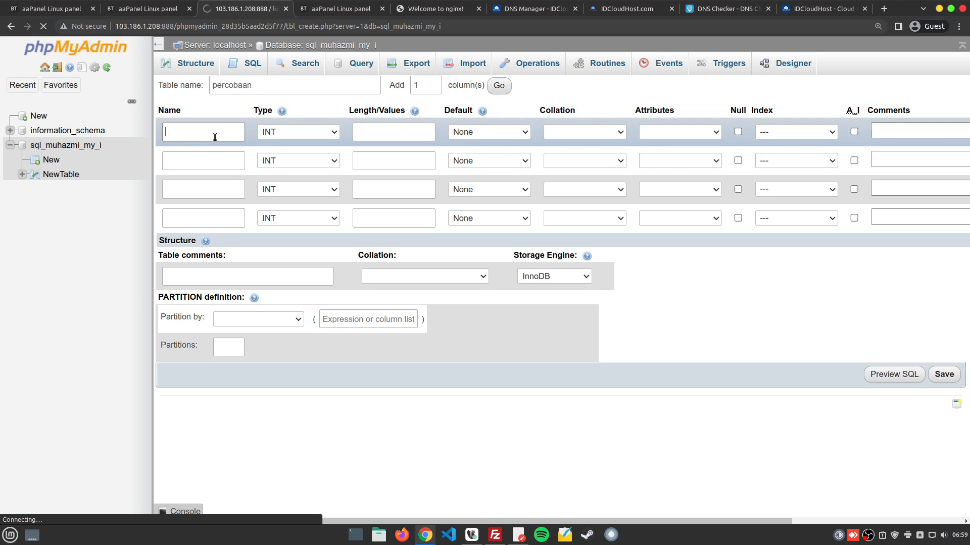
type("id")
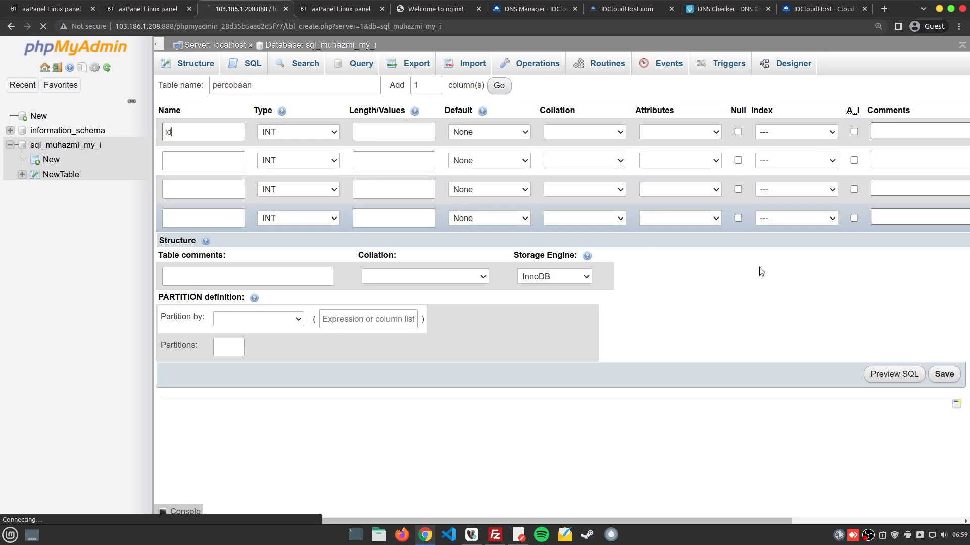
left_click(854, 132)
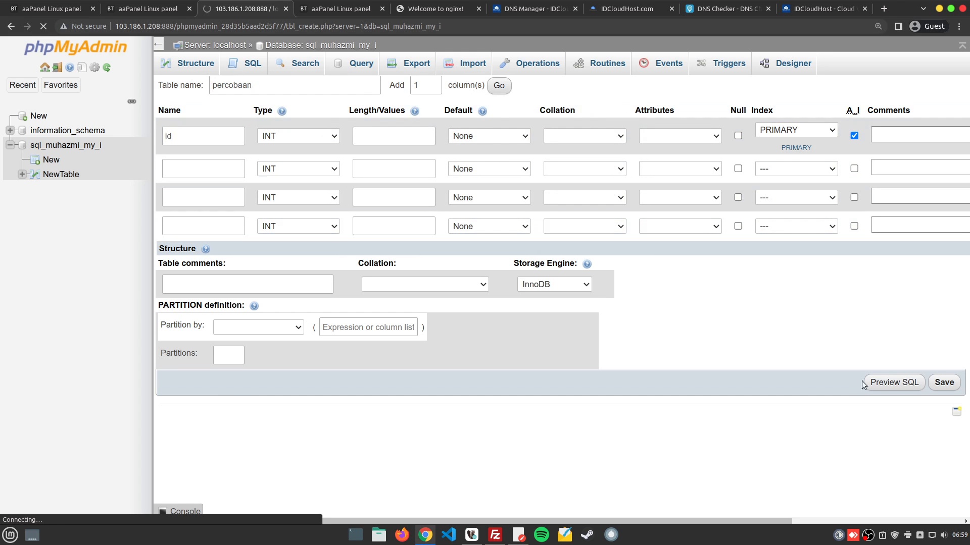
left_click(944, 382)
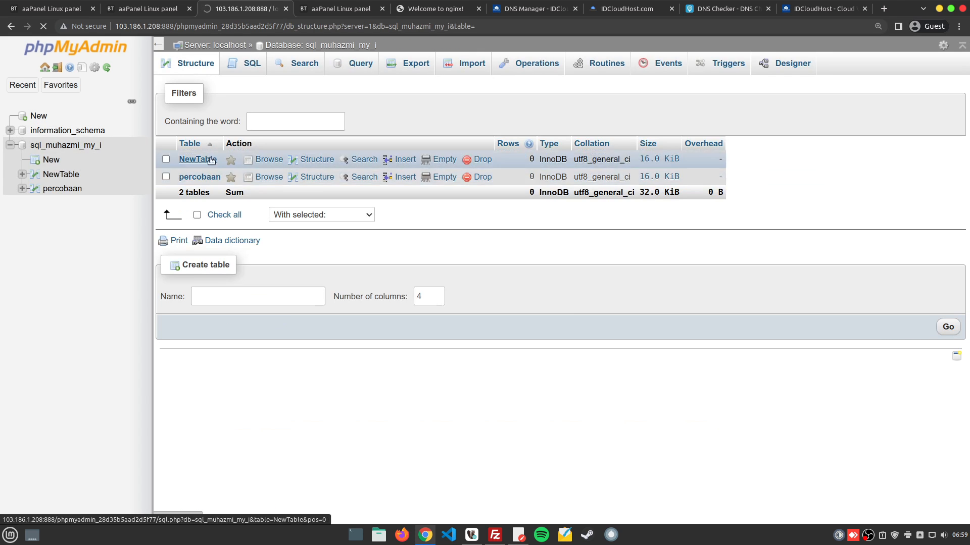
Step: Switch to DBeaver to check for the percobaan table in sql_muhazmi_my_i, and return to aaPanel's Databases page in the browser
key("alt+Tab")
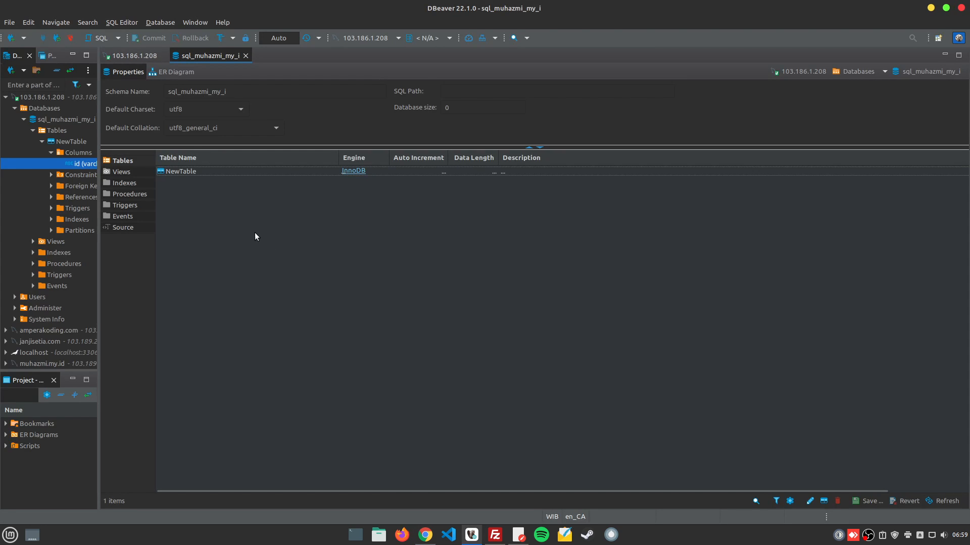
left_click(195, 183)
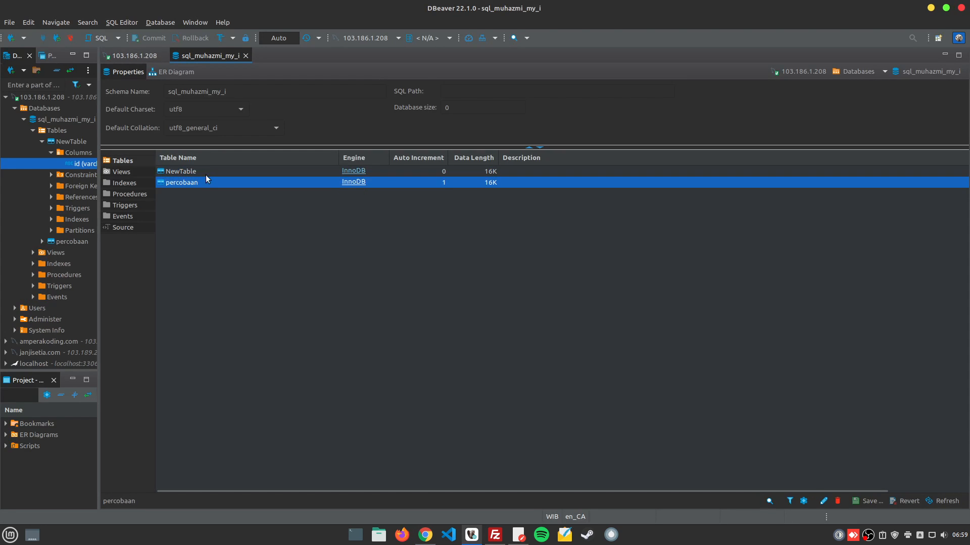
left_click(218, 173)
left_click(217, 181)
key("alt+Tab")
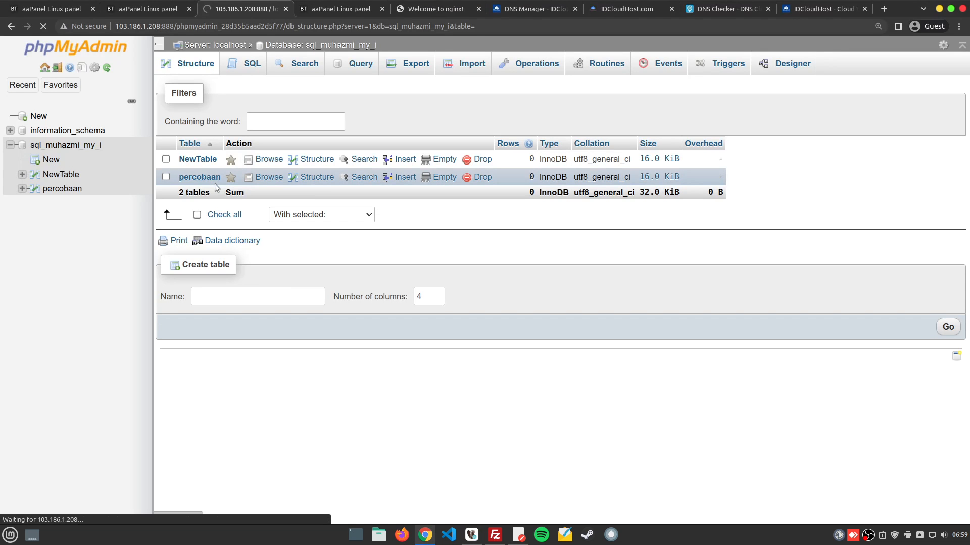
left_click(148, 5)
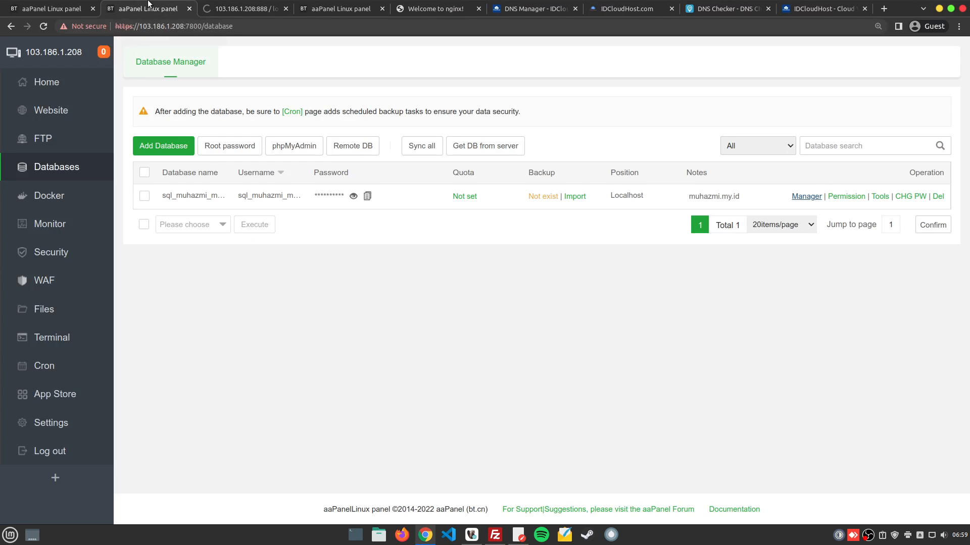